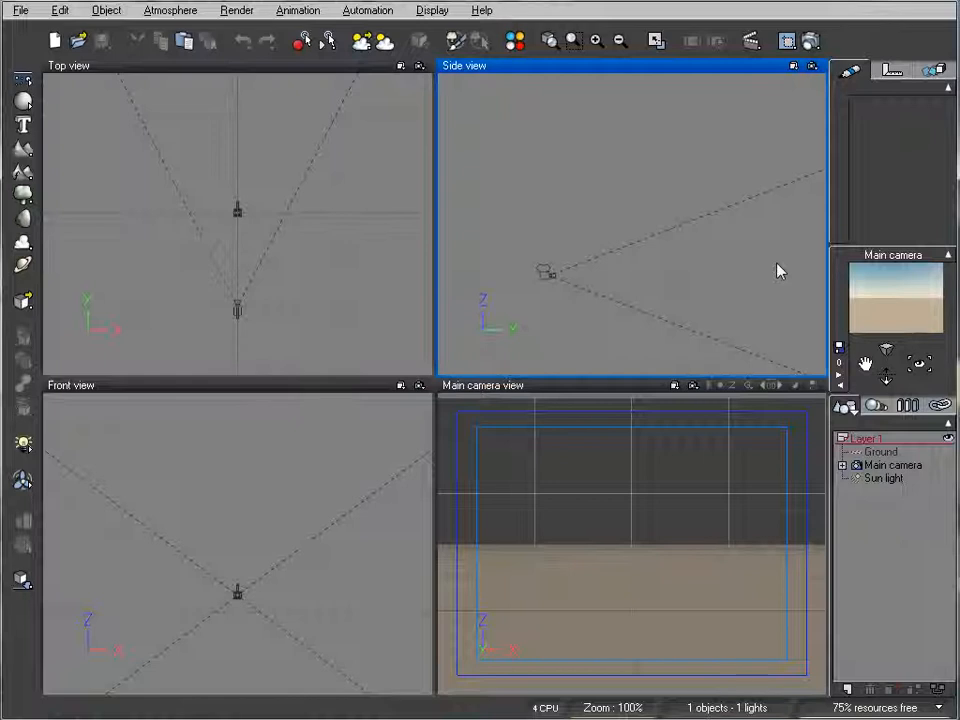
- Open the Atmosphere Editor for the spectral model and set both the sun size and the corona size to 0%
{"action": "right_click_drag", "start_coordinate": [308, 109], "coordinate": [324, 151]}
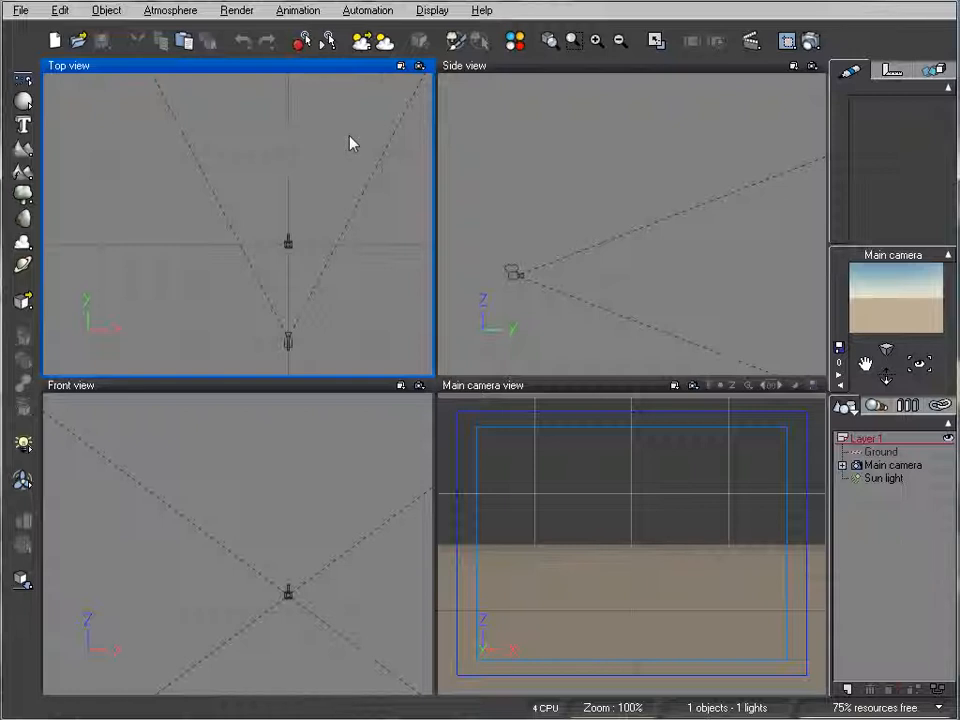
{"action": "left_click", "coordinate": [175, 12]}
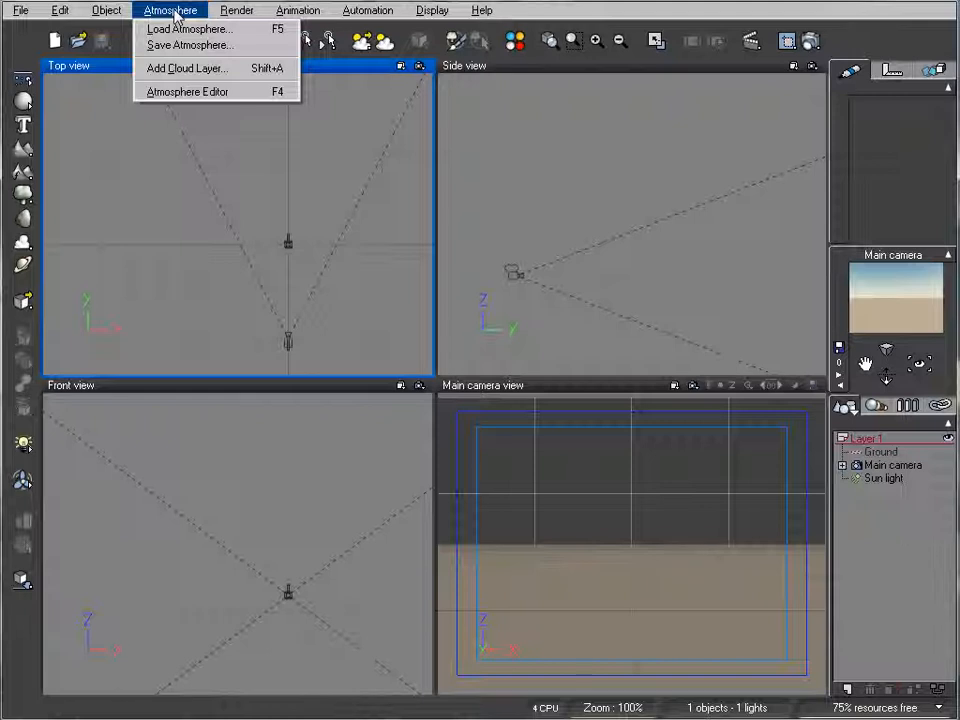
{"action": "left_click", "coordinate": [203, 91]}
{"action": "left_click", "coordinate": [274, 216]}
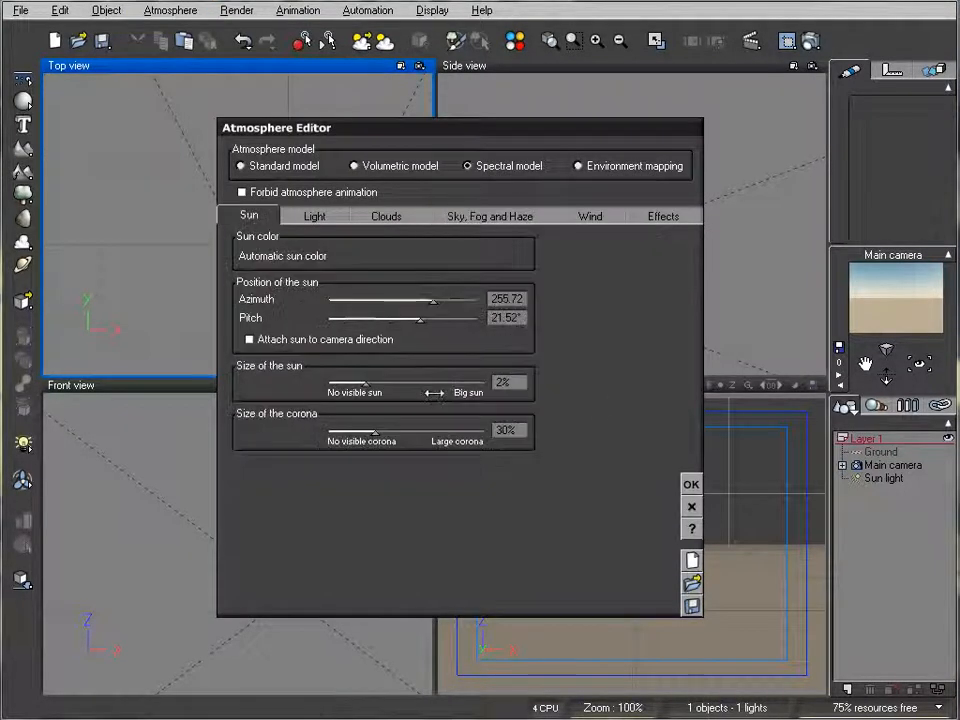
{"action": "left_click_drag", "start_coordinate": [411, 381], "coordinate": [372, 372]}
{"action": "left_click_drag", "start_coordinate": [419, 428], "coordinate": [358, 417]}
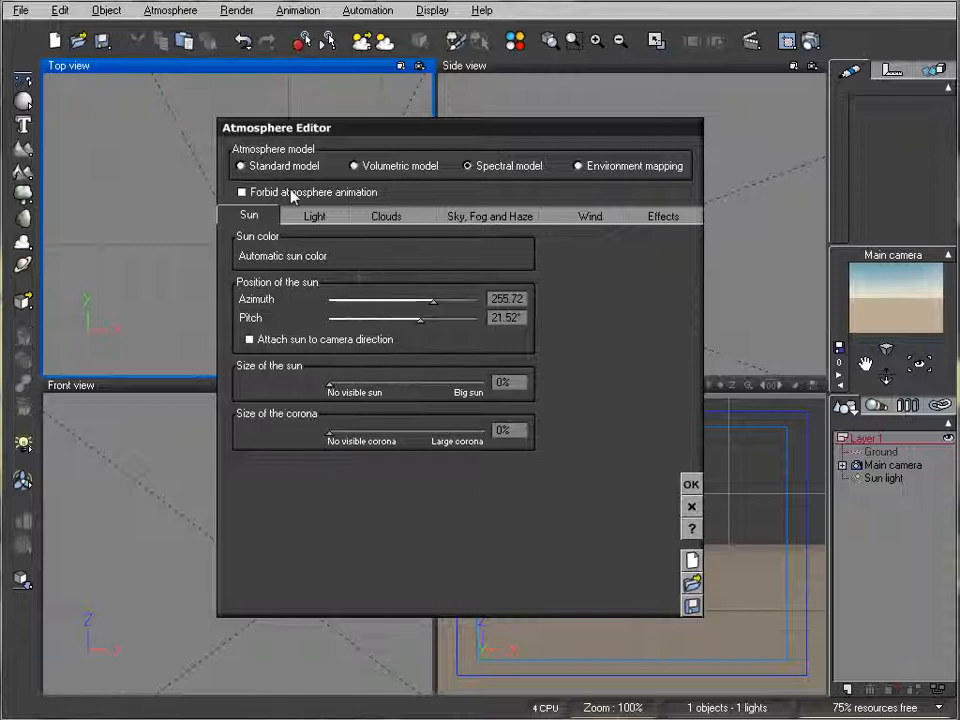
- Set the atmosphere's overall skylight color to black and shift the light balance fully to sunlight at 100%
{"action": "left_click", "coordinate": [314, 216]}
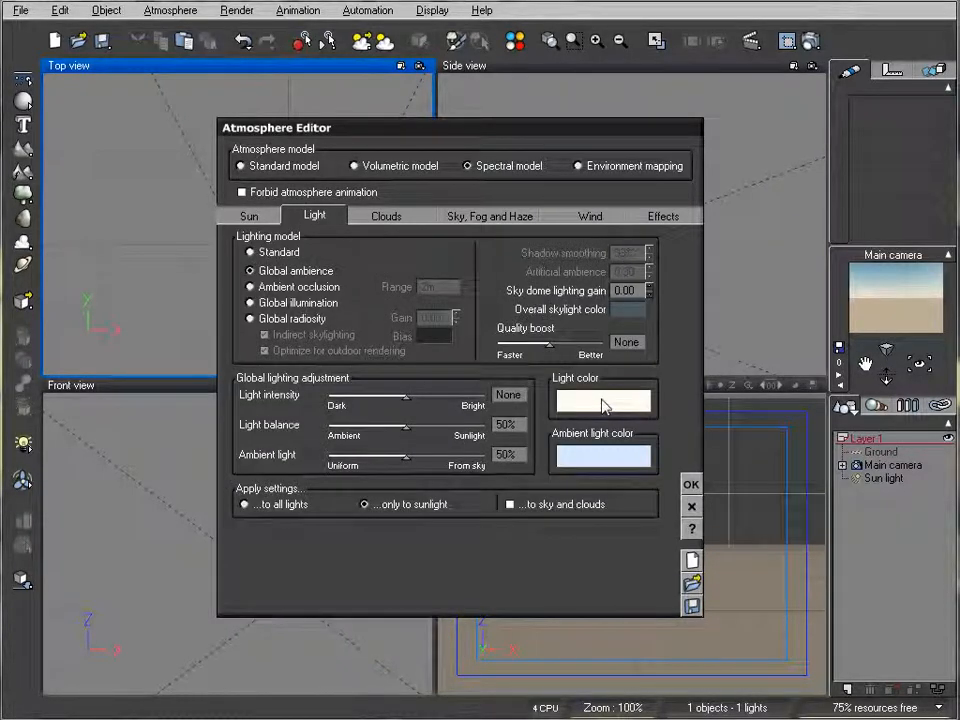
{"action": "right_click", "coordinate": [626, 311]}
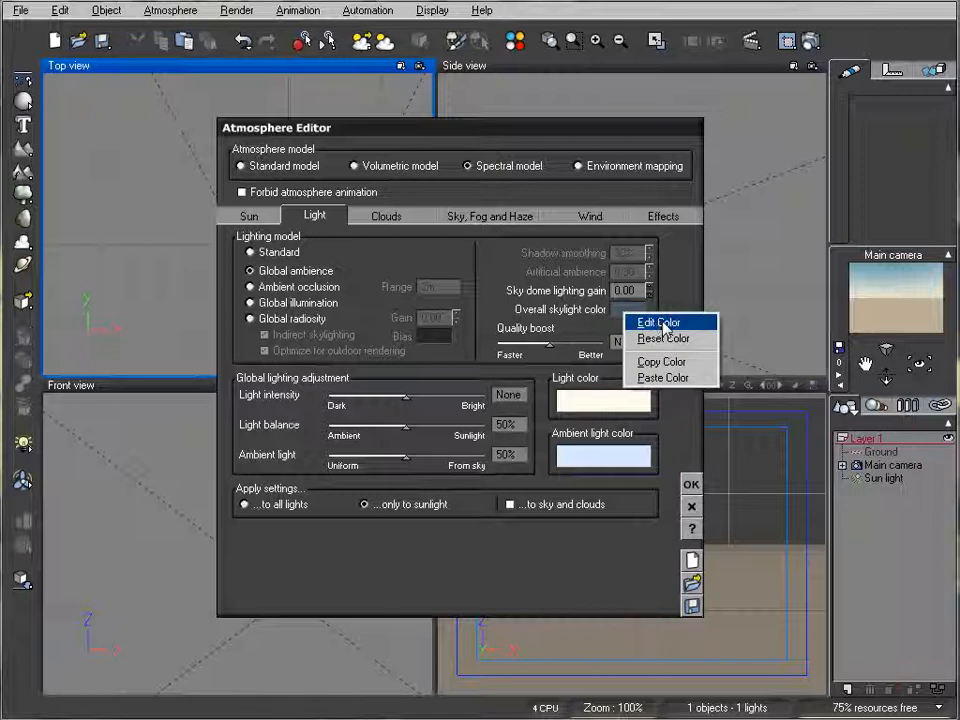
{"action": "left_click", "coordinate": [660, 323]}
{"action": "left_click_drag", "start_coordinate": [574, 326], "coordinate": [556, 385]}
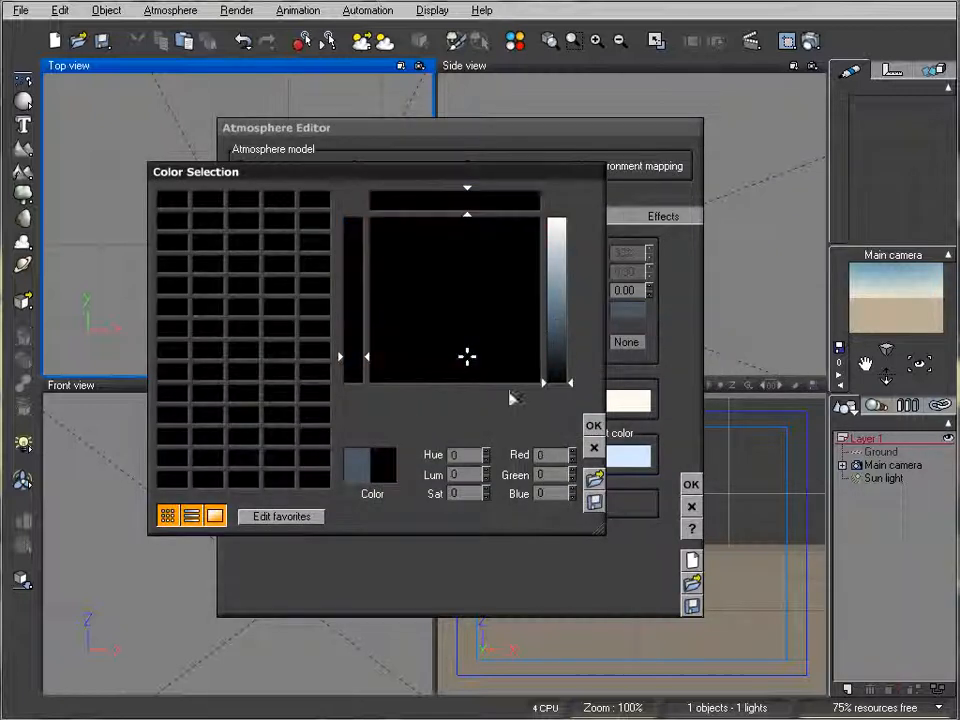
{"action": "left_click", "coordinate": [593, 425]}
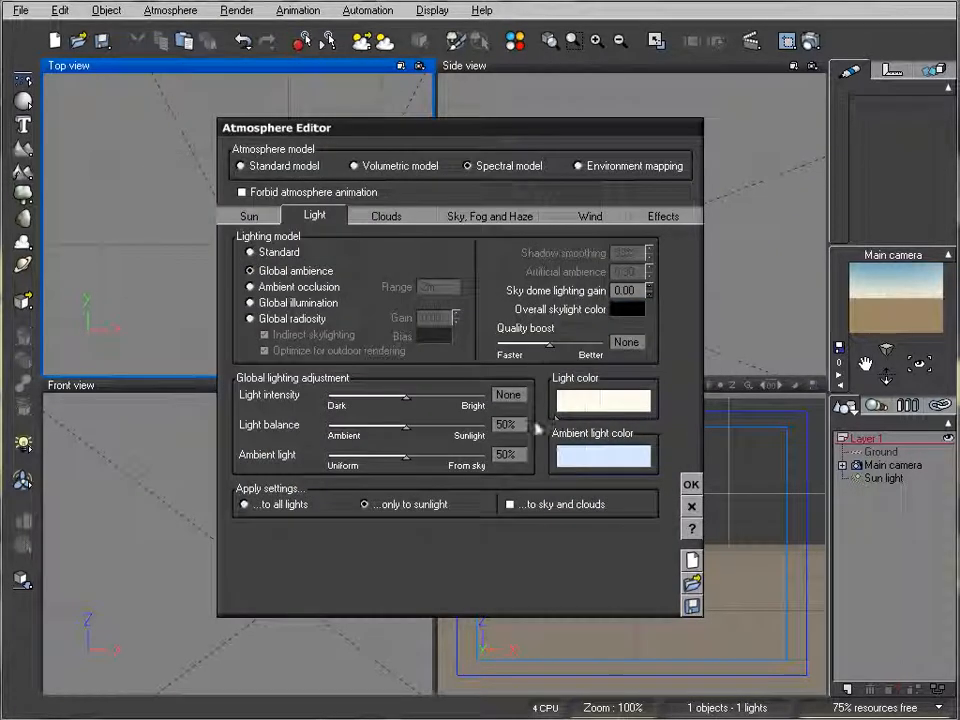
{"action": "left_click_drag", "start_coordinate": [406, 427], "coordinate": [507, 423]}
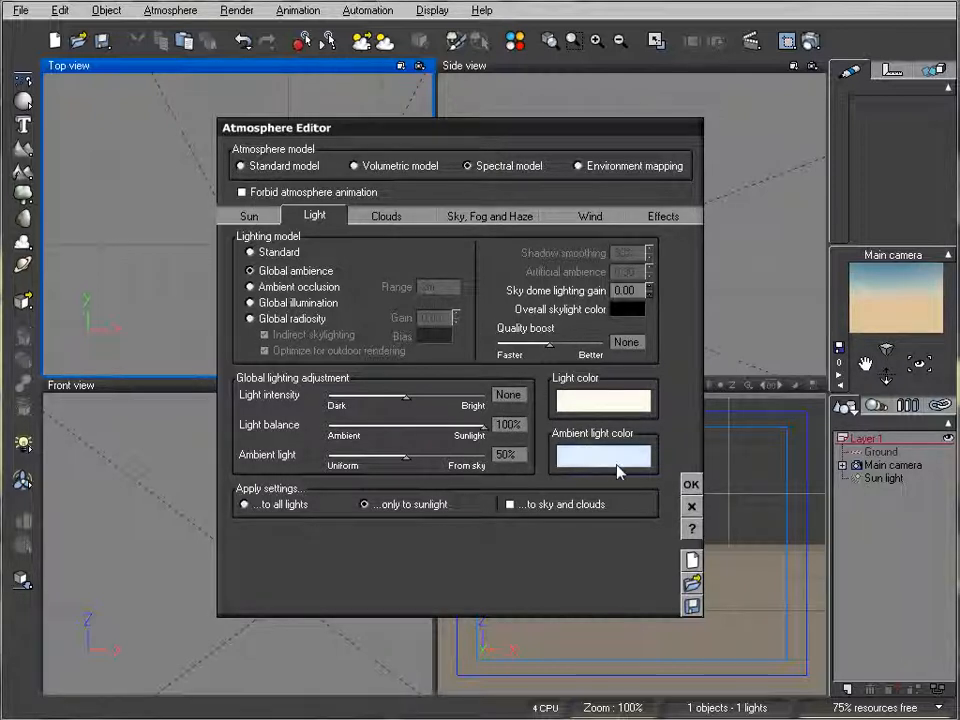
- Set sky ground density and decay amount to 0%, sky mean altitude to 0 mm and decay mean altitude to its minimum
{"action": "left_click", "coordinate": [484, 218]}
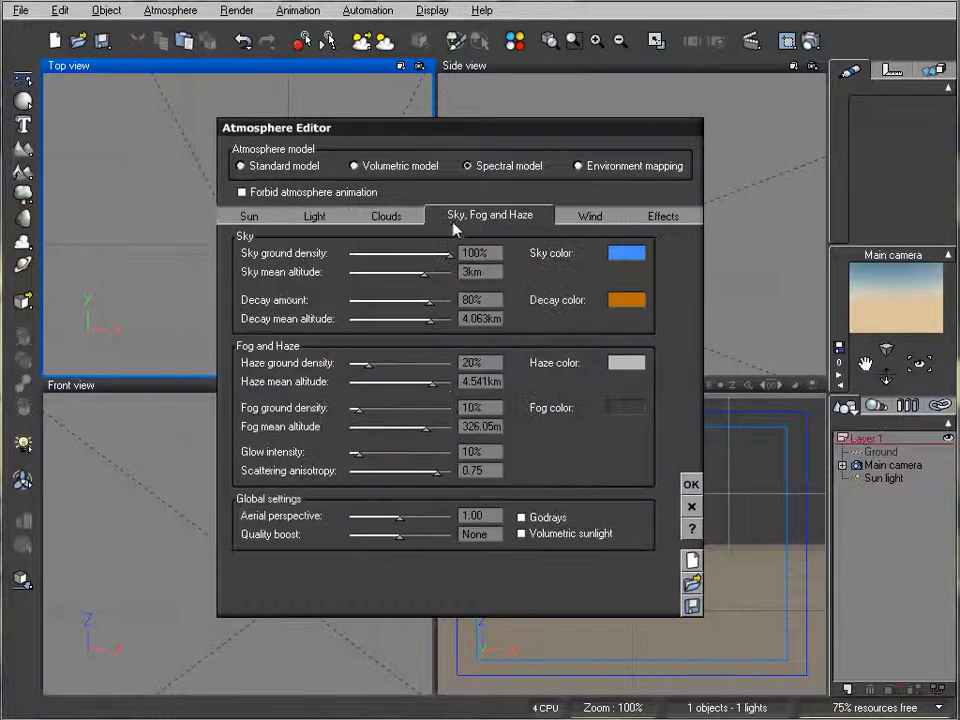
{"action": "left_click_drag", "start_coordinate": [450, 253], "coordinate": [345, 252]}
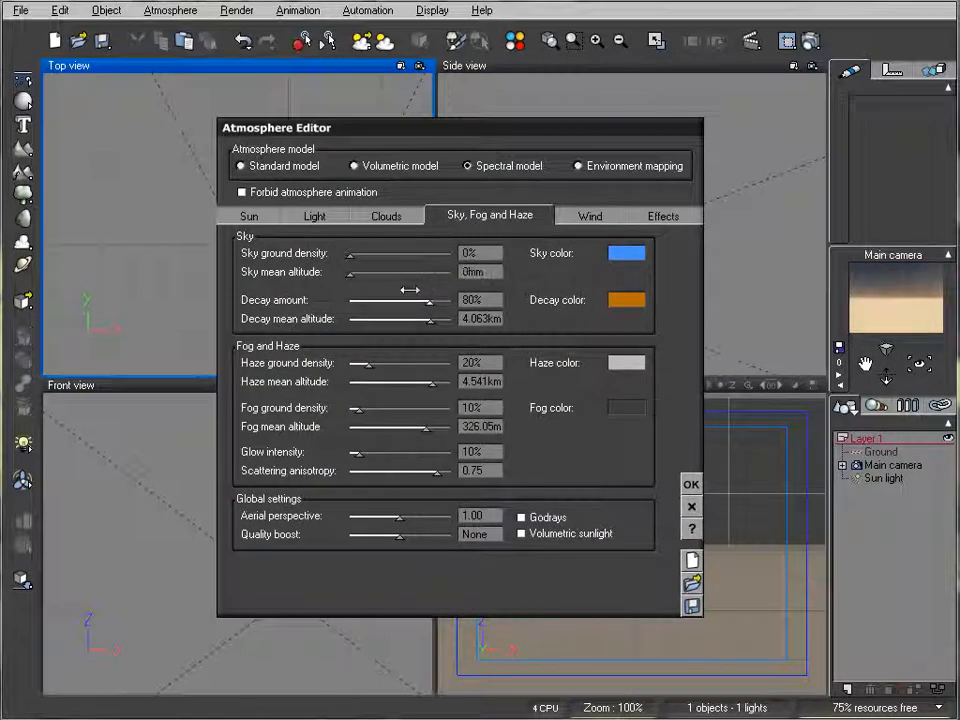
{"action": "left_click_drag", "start_coordinate": [430, 300], "coordinate": [345, 320]}
- Set haze, fog and glow to 0% with minimum mean altitudes, scattering anisotropy to 1.00 and aerial perspective to 0.10, and accept the atmosphere
{"action": "left_click_drag", "start_coordinate": [368, 363], "coordinate": [345, 363]}
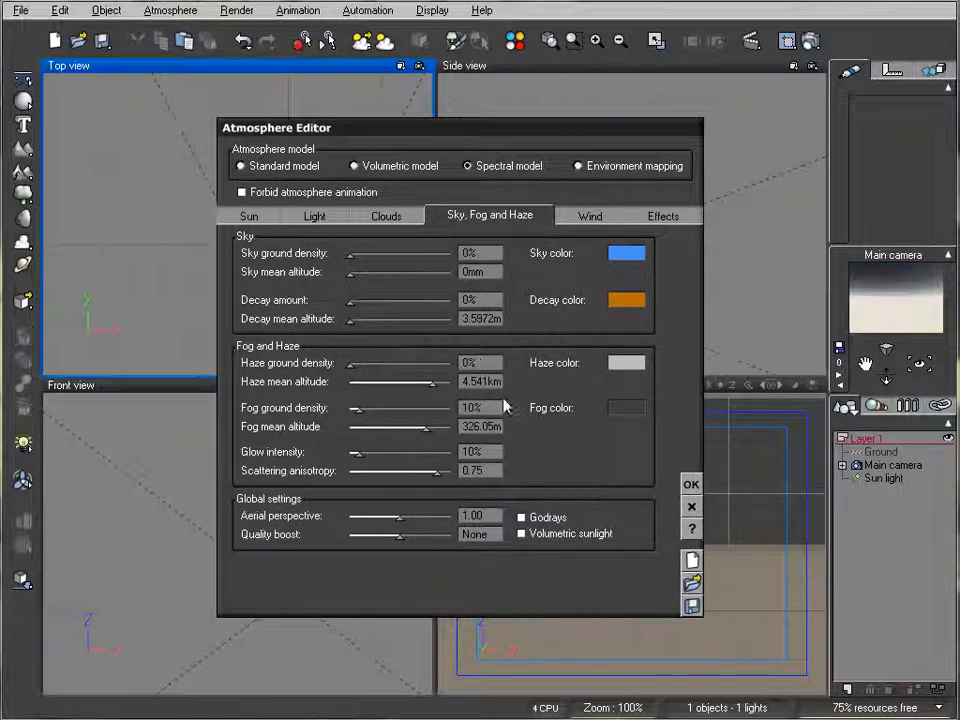
{"action": "left_click_drag", "start_coordinate": [430, 382], "coordinate": [346, 407]}
{"action": "left_click_drag", "start_coordinate": [425, 426], "coordinate": [350, 452]}
{"action": "left_click_drag", "start_coordinate": [437, 471], "coordinate": [451, 471]}
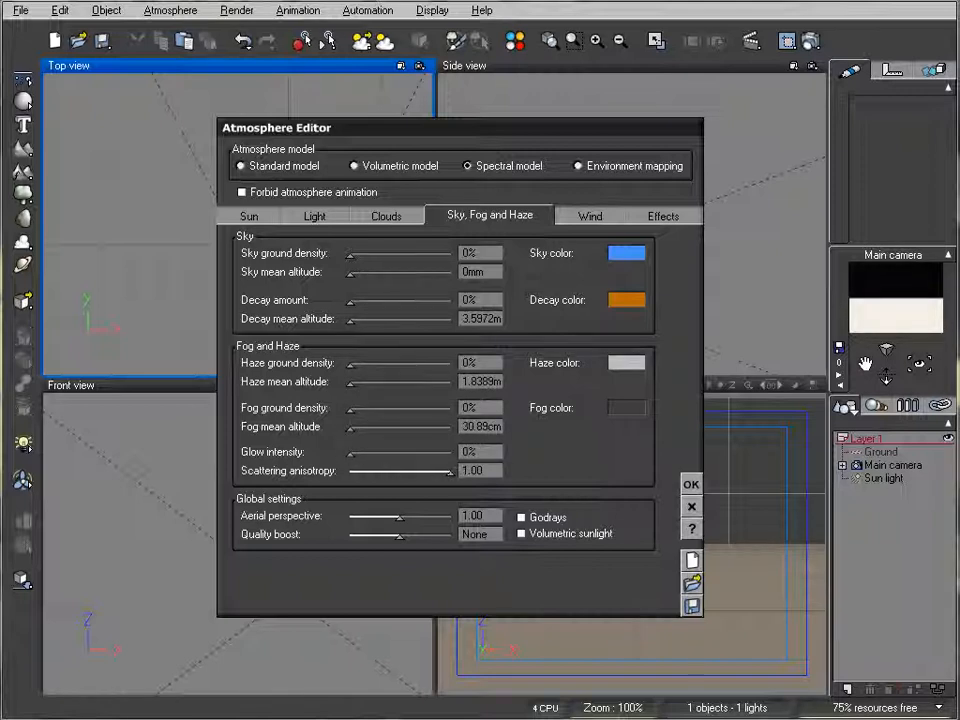
{"action": "left_click_drag", "start_coordinate": [420, 516], "coordinate": [350, 516]}
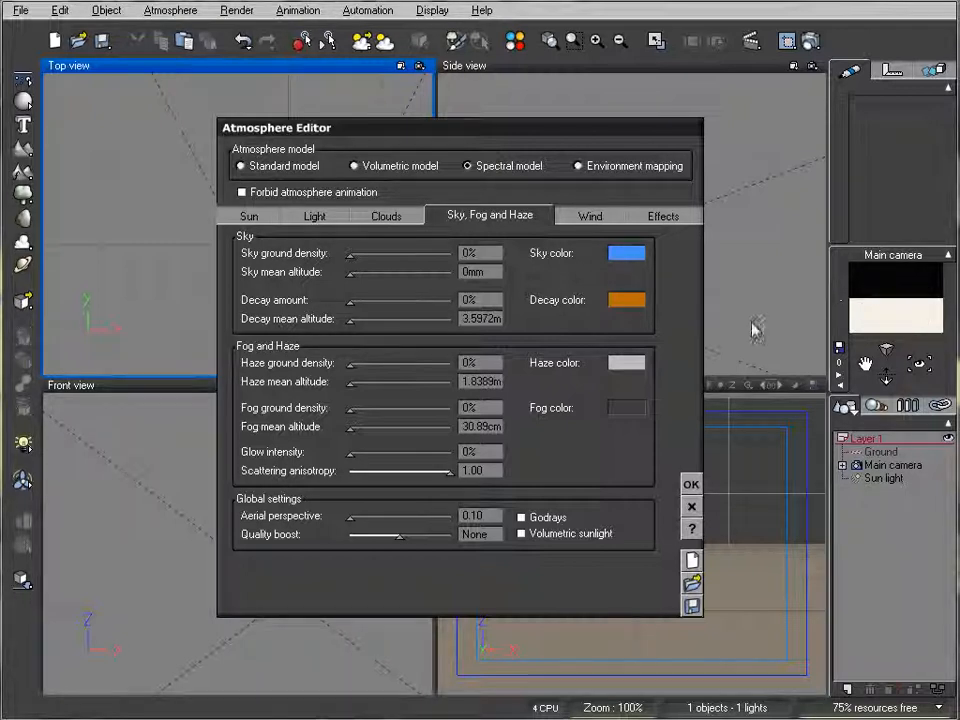
{"action": "left_click", "coordinate": [688, 487]}
- Lower the sun light below the ground plane, directly under the main camera
{"action": "left_click", "coordinate": [884, 478]}
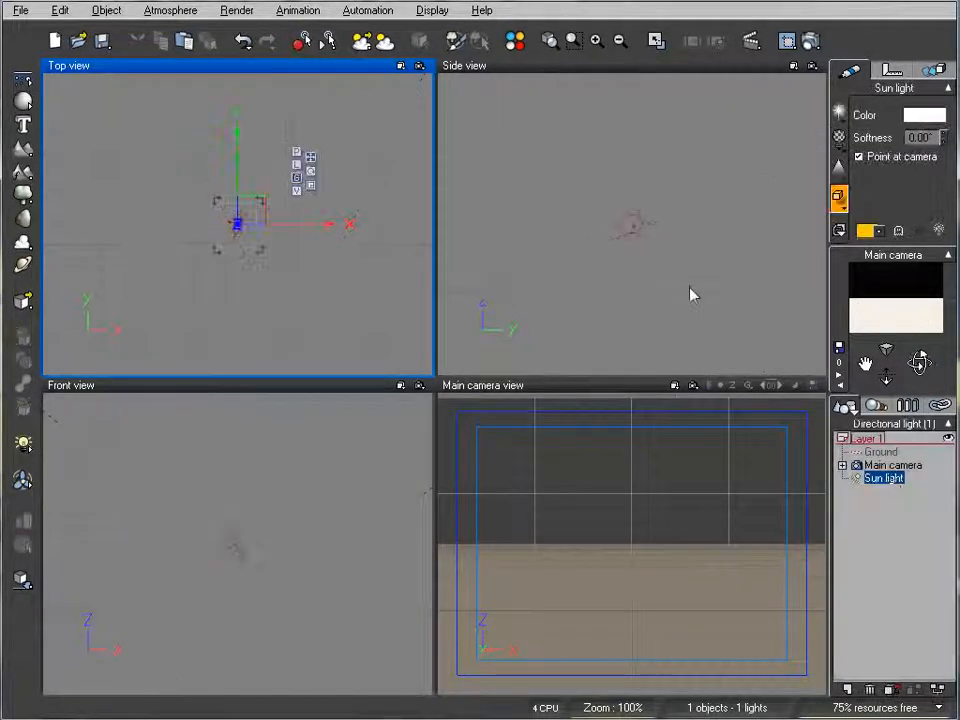
{"action": "left_click_drag", "start_coordinate": [648, 102], "coordinate": [676, 352]}
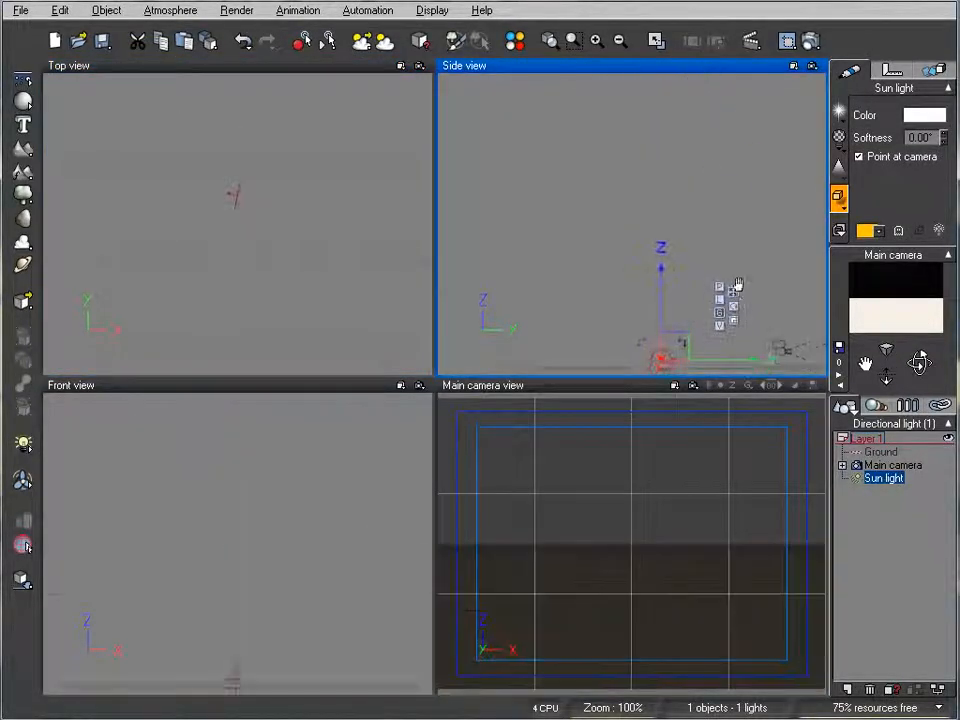
{"action": "left_click_drag", "start_coordinate": [661, 207], "coordinate": [776, 259]}
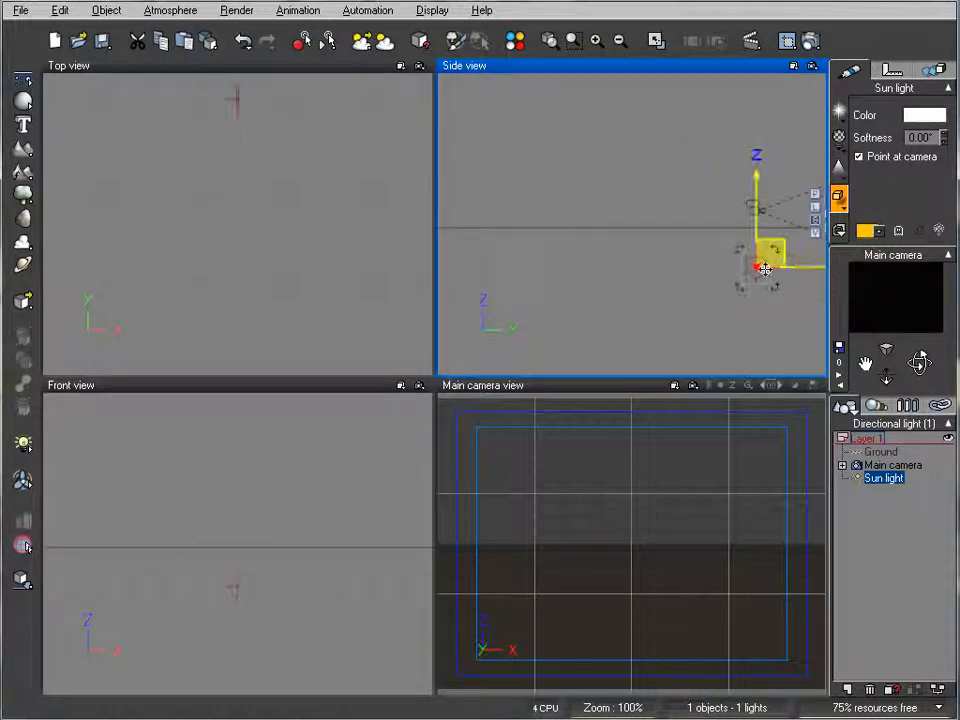
- Render the scene to screen at 640x480 in Preview quality, and close the render display
{"action": "left_click", "coordinate": [810, 41]}
{"action": "left_click", "coordinate": [210, 360]}
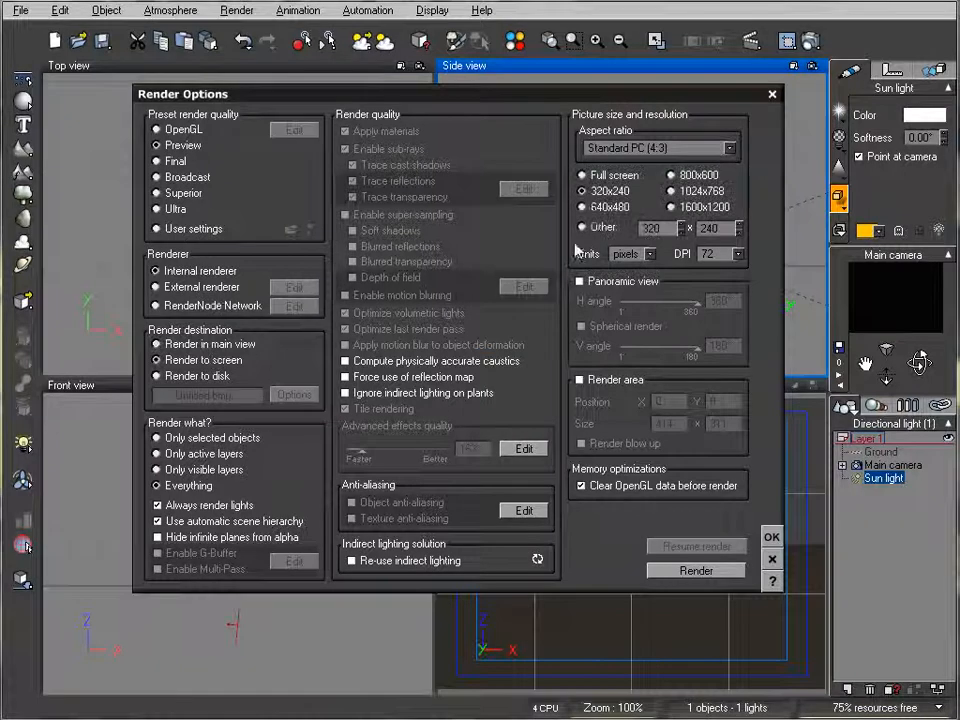
{"action": "left_click", "coordinate": [588, 207]}
{"action": "left_click", "coordinate": [698, 570]}
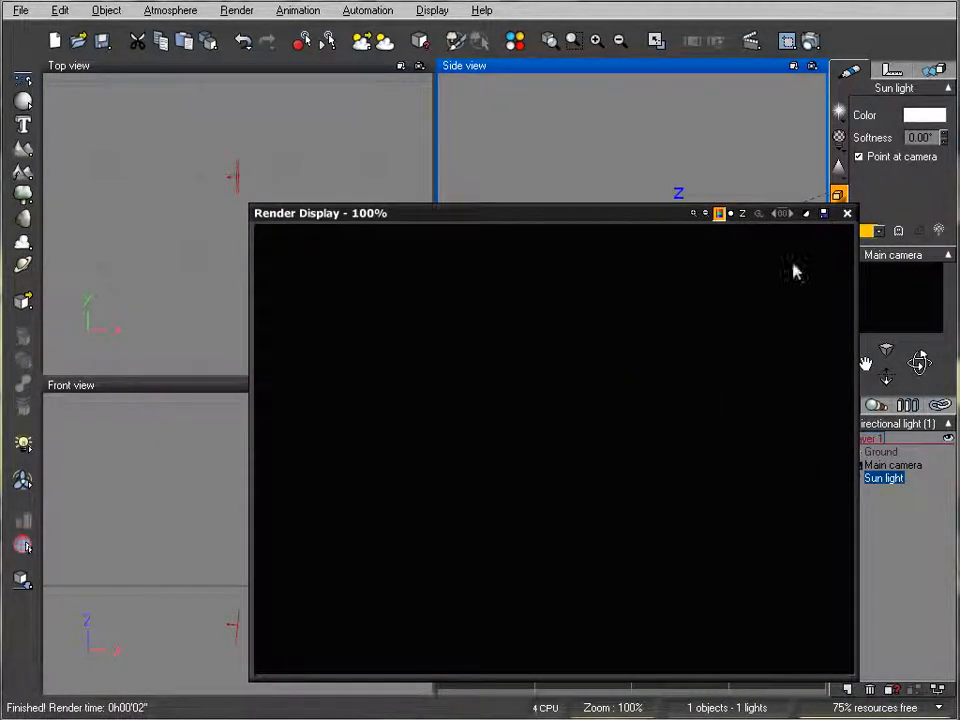
{"action": "left_click", "coordinate": [846, 214]}
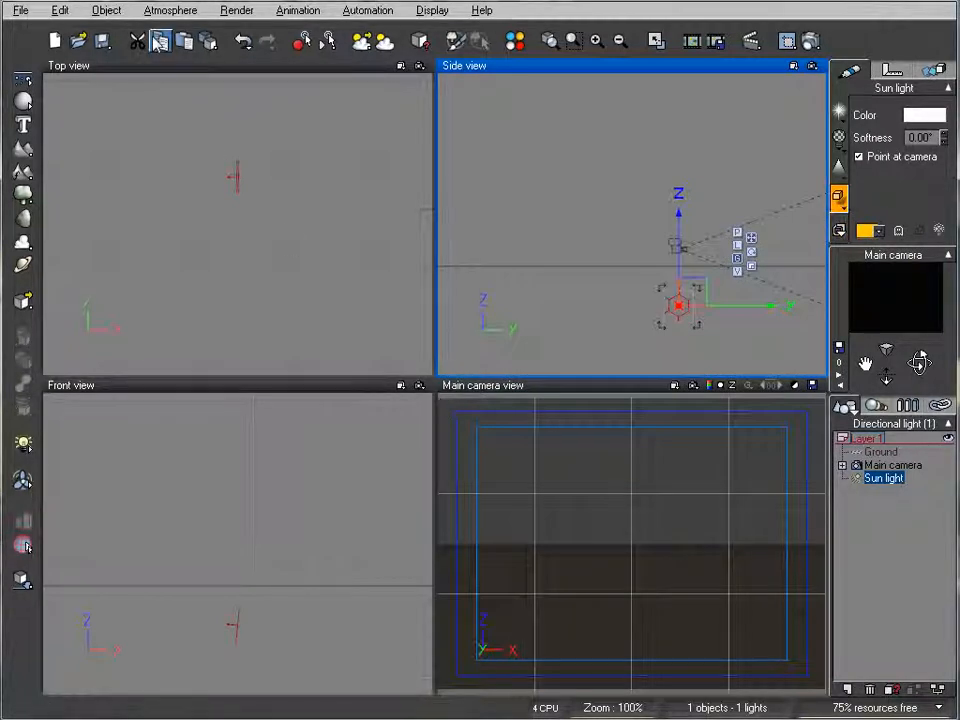
- Save the current atmosphere as an .atm file named pblack in the Atmospheres folder
{"action": "left_click", "coordinate": [172, 11]}
{"action": "left_click", "coordinate": [180, 45]}
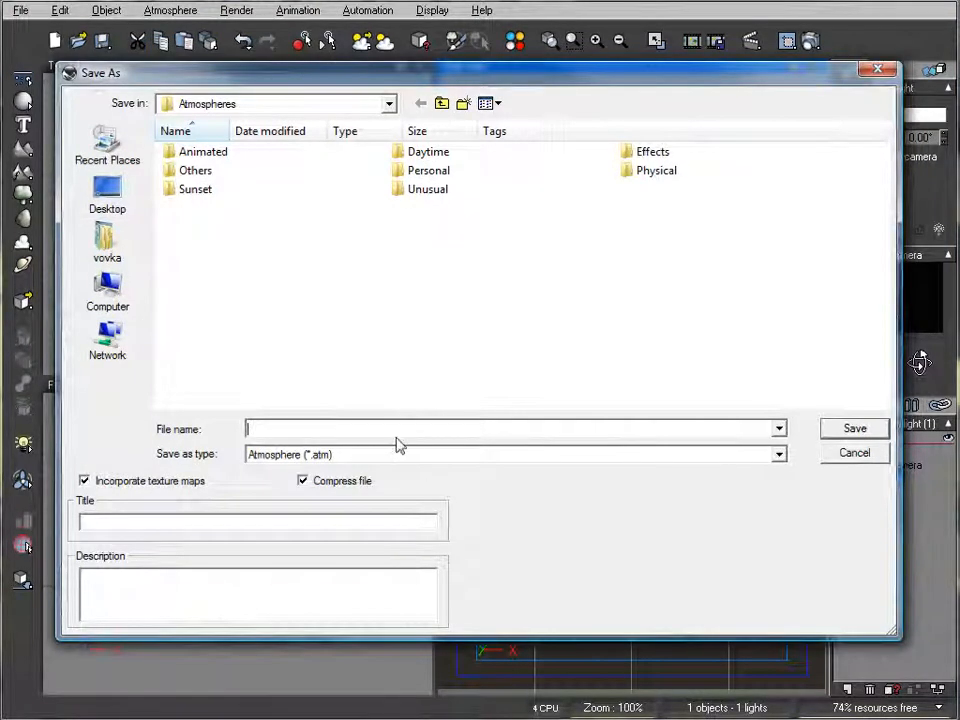
{"action": "type", "text": "pi"}
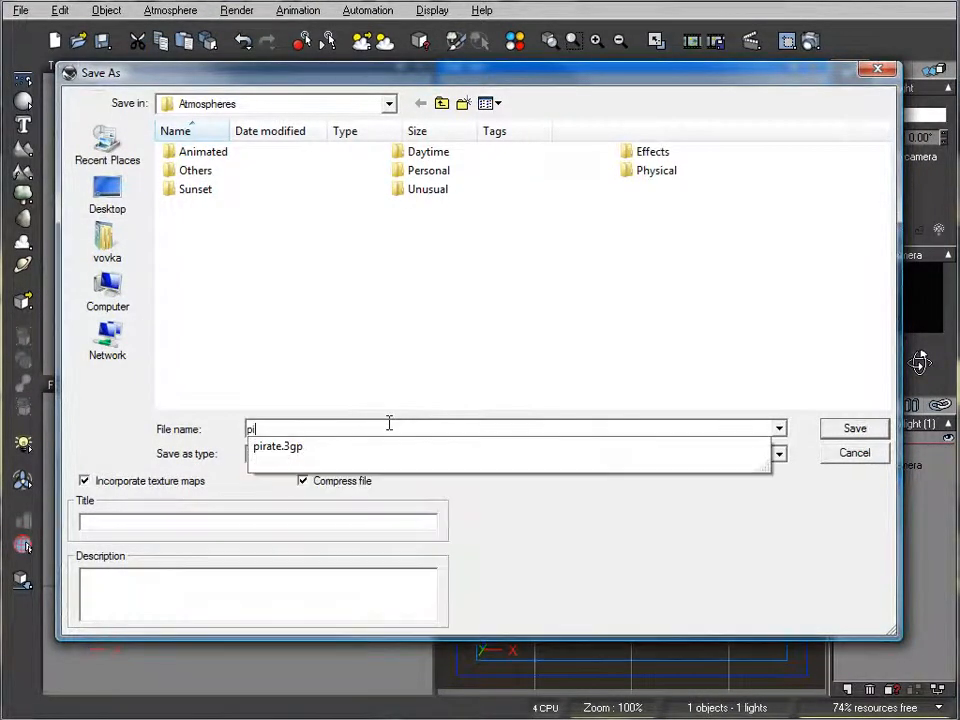
{"action": "key", "text": "BackSpace"}
{"action": "type", "text": "black"}
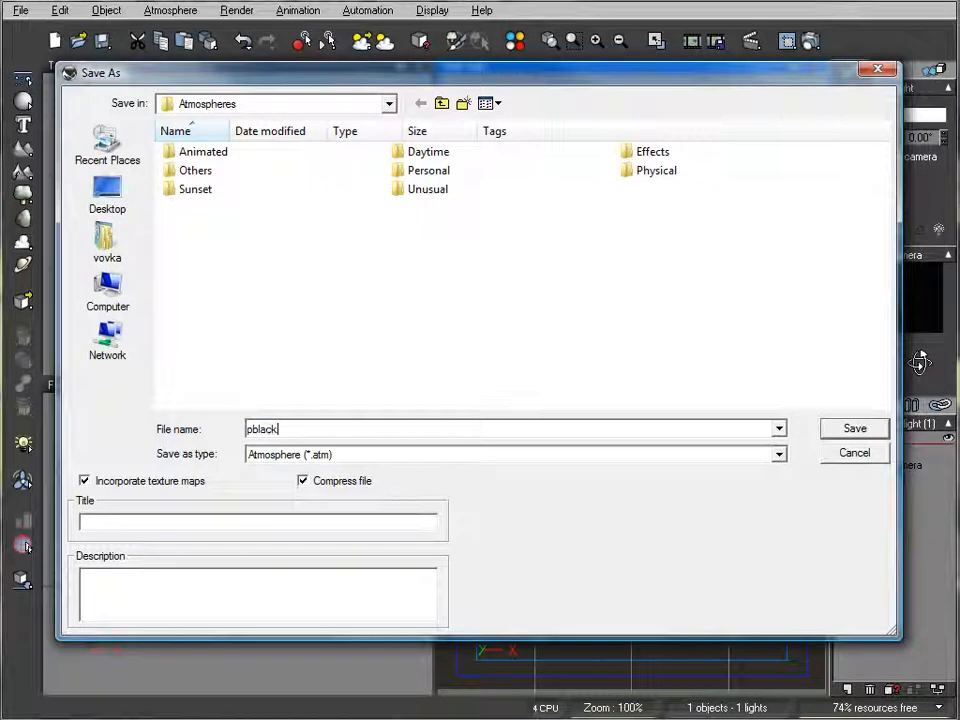
{"action": "left_click", "coordinate": [838, 428]}
{"action": "left_click", "coordinate": [695, 470]}
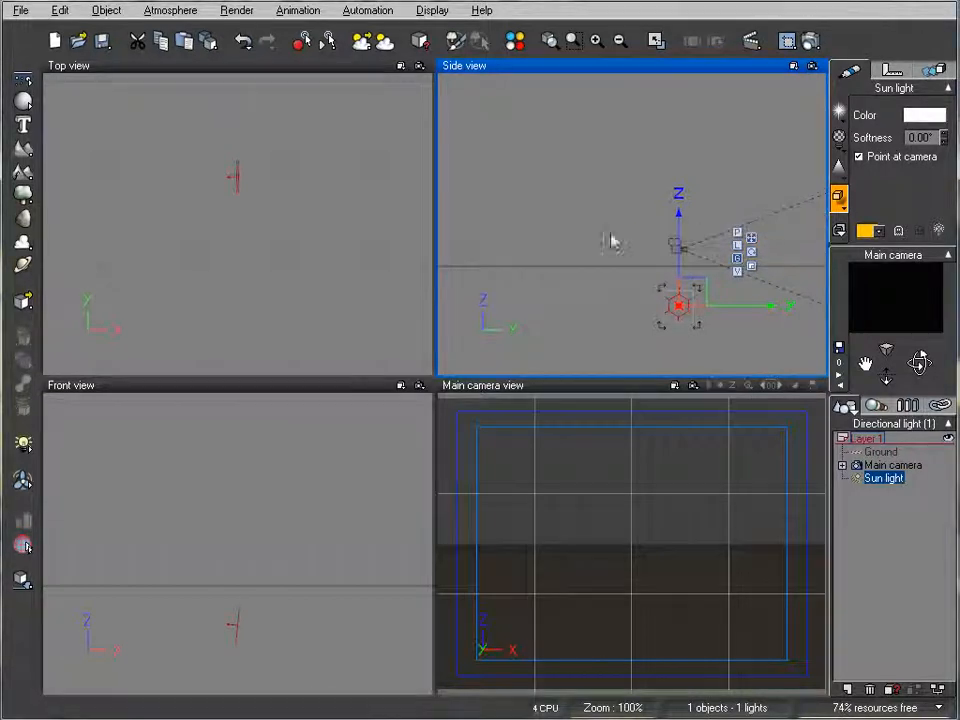
- Raise the main camera to a height of about 5.32 m above the ground
{"action": "right_click_drag", "start_coordinate": [594, 155], "coordinate": [606, 183]}
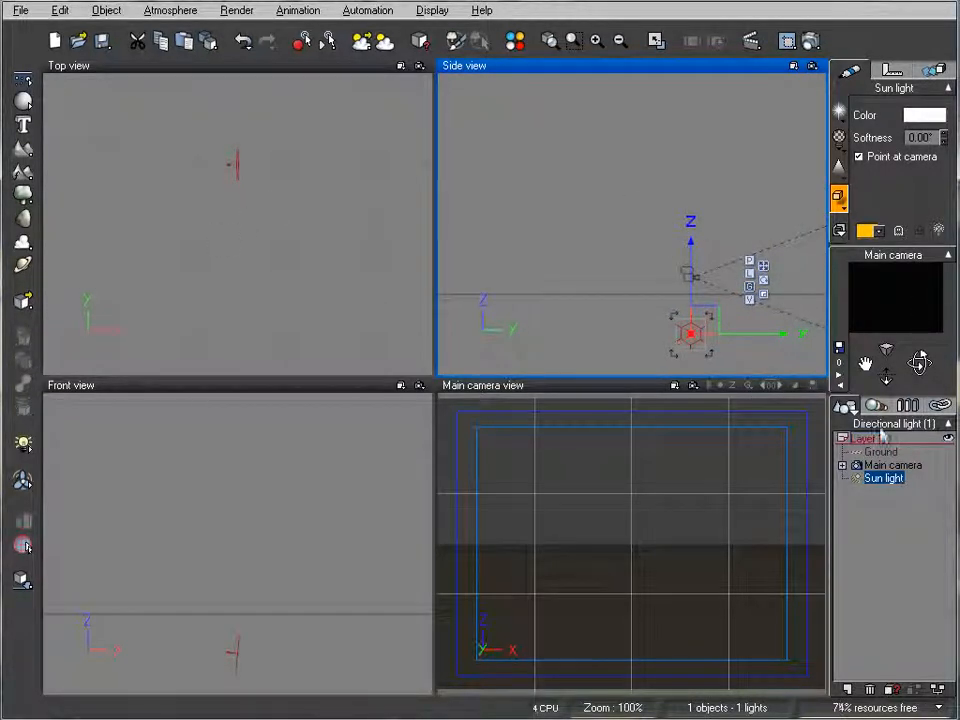
{"action": "left_click", "coordinate": [892, 465]}
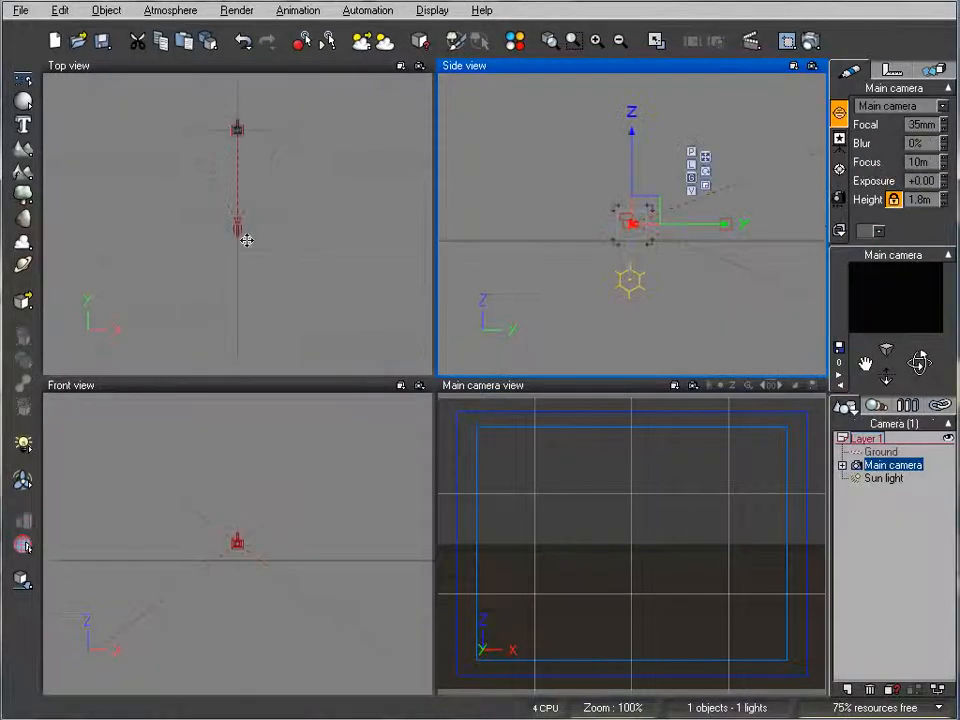
{"action": "left_click", "coordinate": [204, 257]}
{"action": "right_click_drag", "start_coordinate": [597, 212], "coordinate": [679, 188]}
{"action": "scroll", "coordinate": [577, 221], "scroll_direction": "up", "scroll_amount": 2}
{"action": "left_click_drag", "start_coordinate": [630, 202], "coordinate": [630, 111]}
{"action": "right_click_drag", "start_coordinate": [639, 147], "coordinate": [571, 189]}
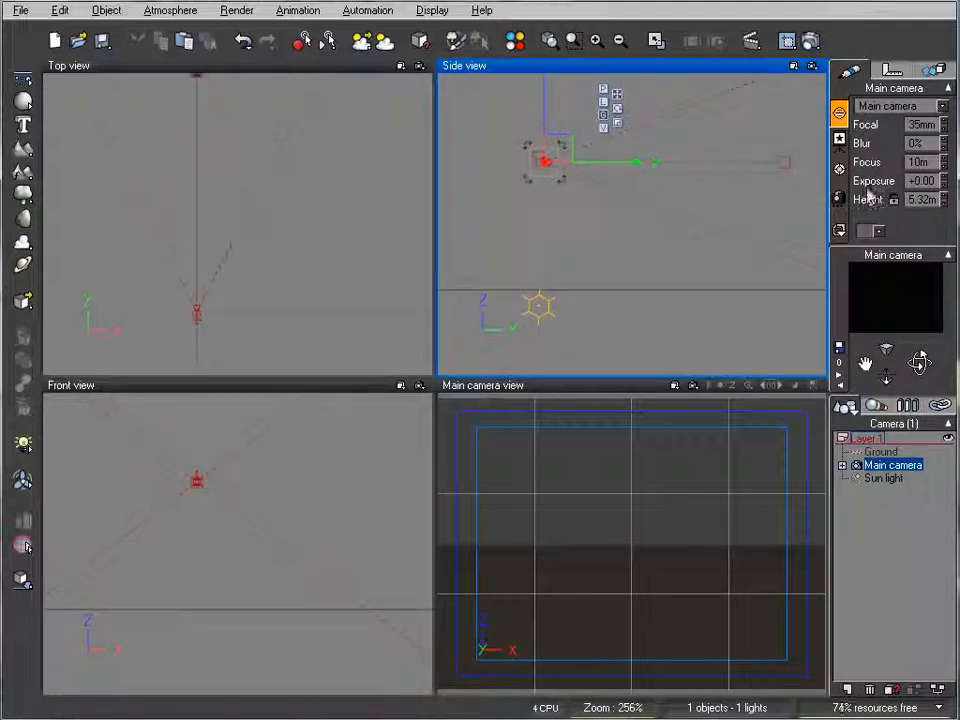
- Tilt the main camera downward so that it looks at the ground plane ahead
{"action": "left_click_drag", "start_coordinate": [921, 356], "coordinate": [921, 363]}
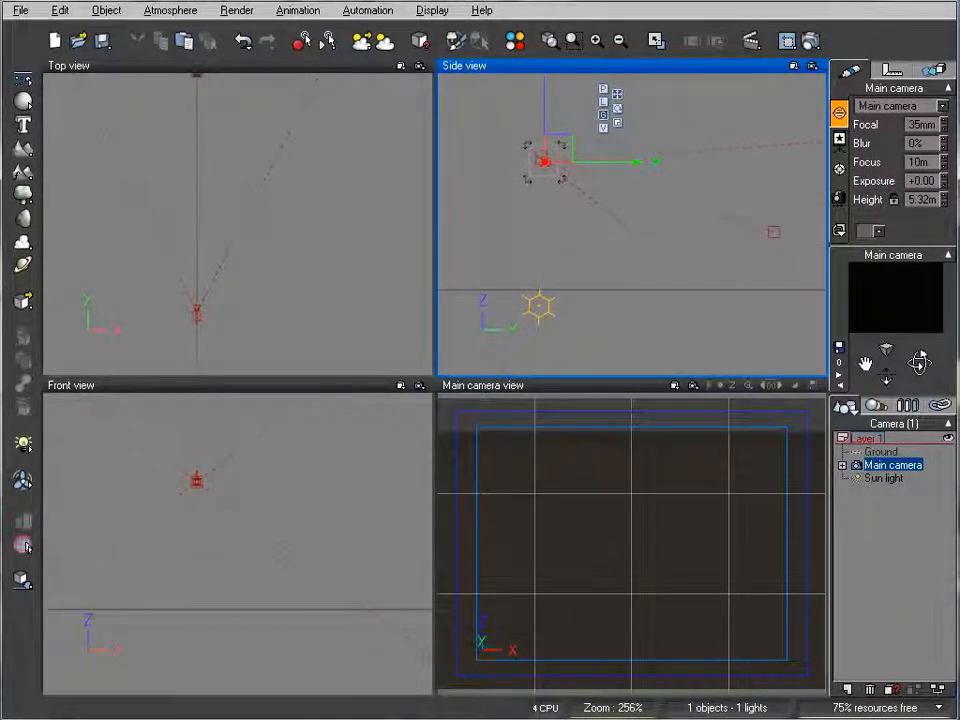
{"action": "right_click_drag", "start_coordinate": [641, 137], "coordinate": [463, 121]}
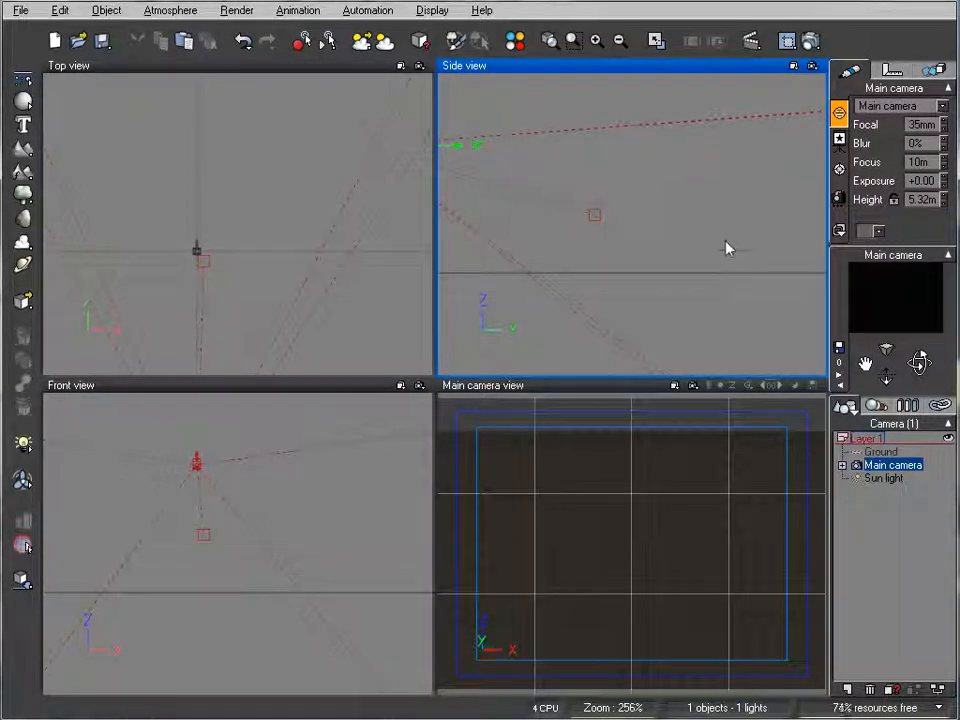
{"action": "left_click_drag", "start_coordinate": [919, 360], "coordinate": [916, 368]}
{"action": "right_click_drag", "start_coordinate": [549, 190], "coordinate": [638, 166]}
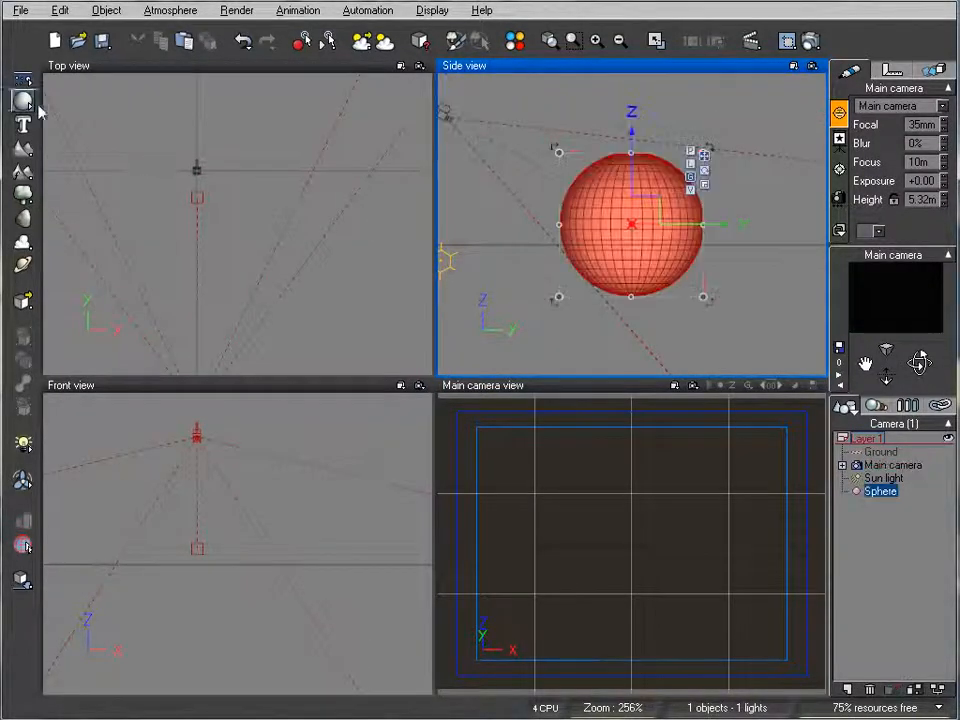
- Add a sphere, scale it down inside the camera's field of view and drop it onto the ground
{"action": "left_click", "coordinate": [22, 101]}
{"action": "left_click_drag", "start_coordinate": [604, 207], "coordinate": [609, 168]}
{"action": "left_click_drag", "start_coordinate": [521, 116], "coordinate": [615, 199]}
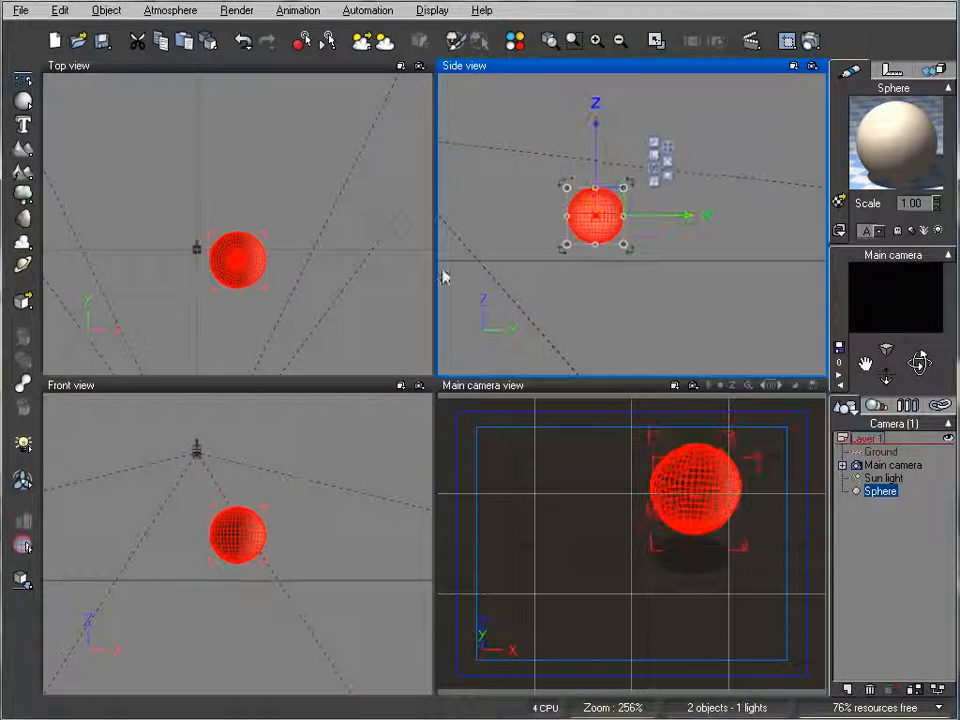
{"action": "left_click", "coordinate": [23, 580]}
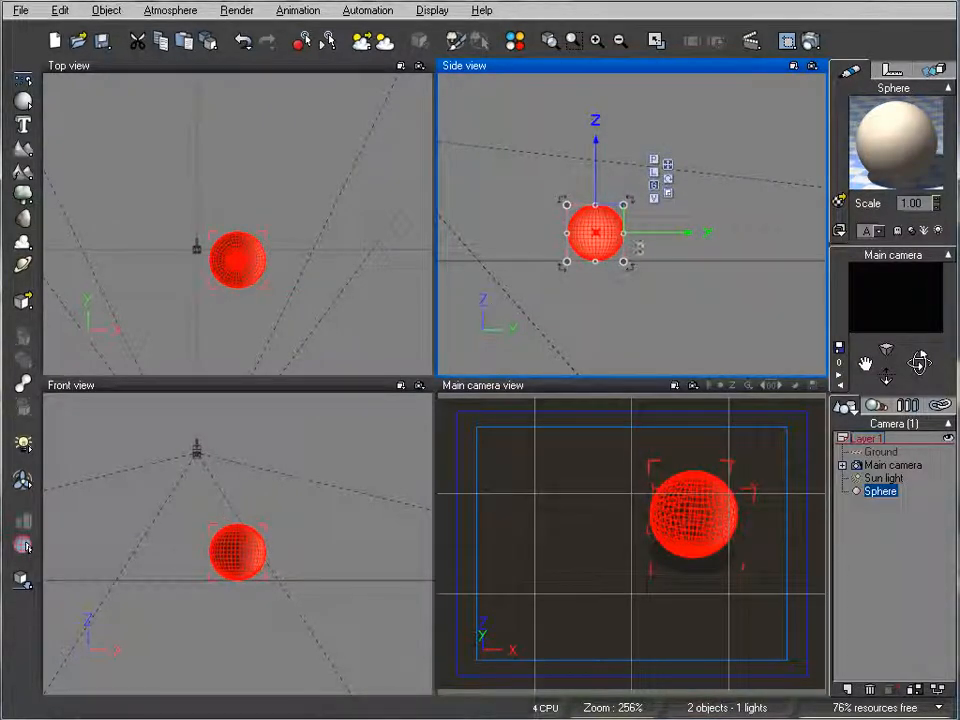
- Duplicate the sphere five times and spread the six spheres over the ground in front of the camera
{"action": "left_click_drag", "start_coordinate": [656, 238], "coordinate": [597, 244], "text": "alt"}
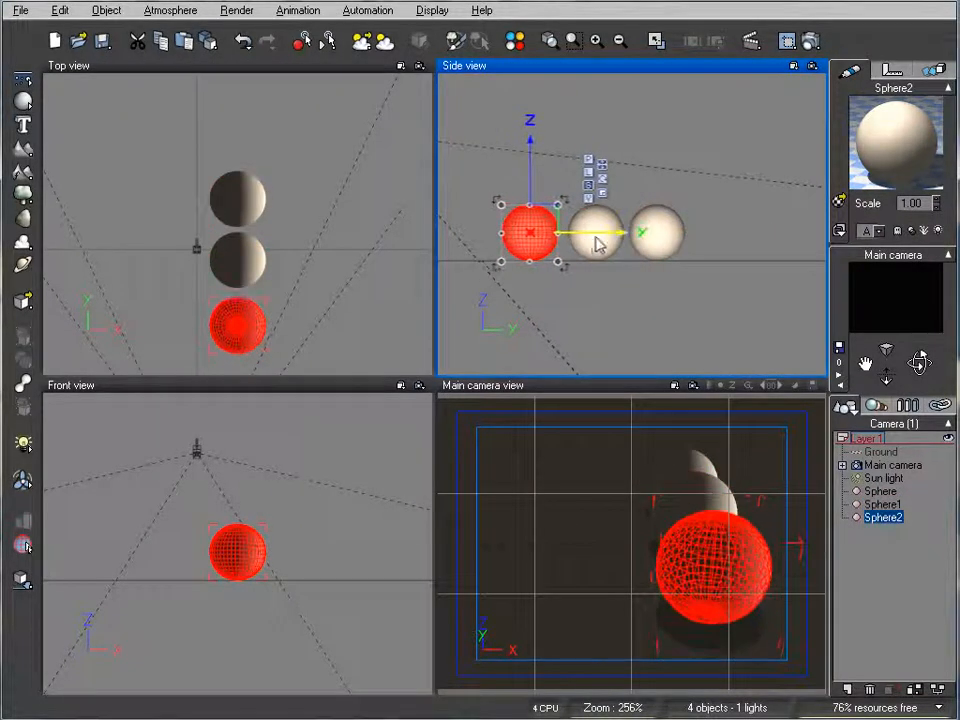
{"action": "right_click_drag", "start_coordinate": [312, 308], "coordinate": [357, 256]}
{"action": "left_click_drag", "start_coordinate": [300, 258], "coordinate": [221, 192], "text": "alt"}
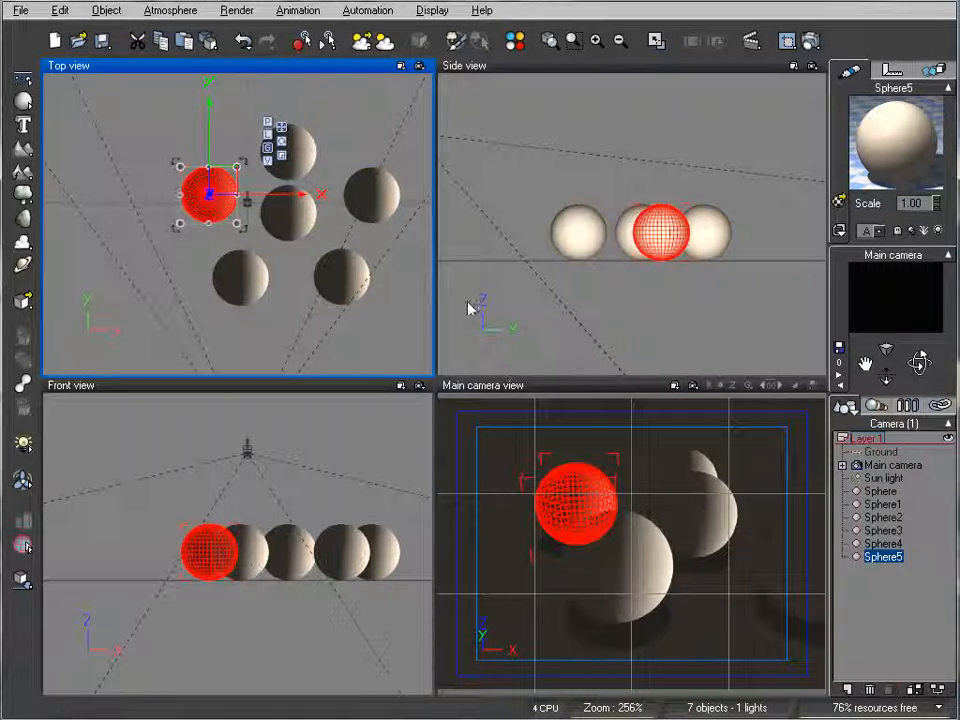
- Turn the main camera so that the group of spheres sits more centrally in its frame
{"action": "left_click", "coordinate": [889, 465]}
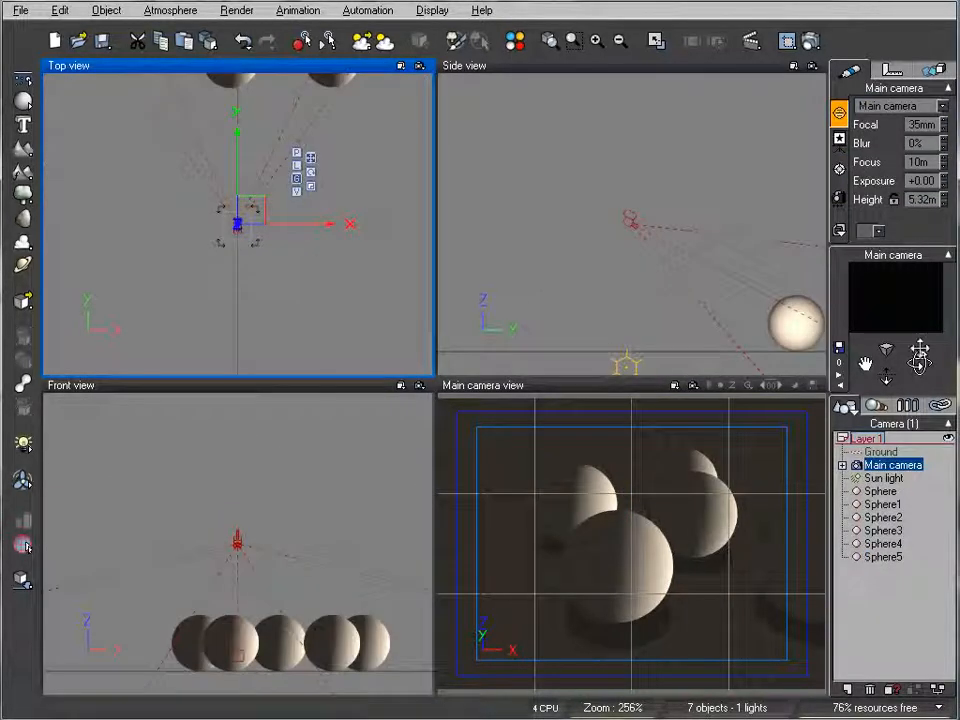
{"action": "mouse_move", "coordinate": [919, 363]}
{"action": "left_mouse_down"}
{"action": "mouse_move", "coordinate": [940, 363]}
{"action": "mouse_move", "coordinate": [919, 363]}
{"action": "left_mouse_up"}
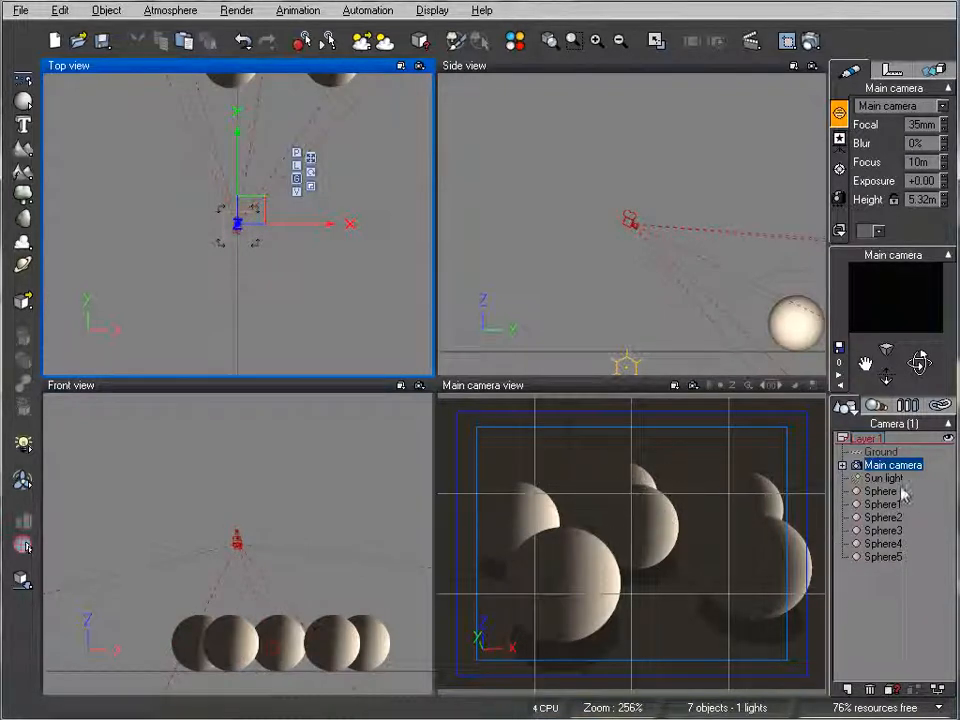
- Rename the central sphere as Main
{"action": "left_click", "coordinate": [895, 491]}
{"action": "left_click", "coordinate": [890, 491]}
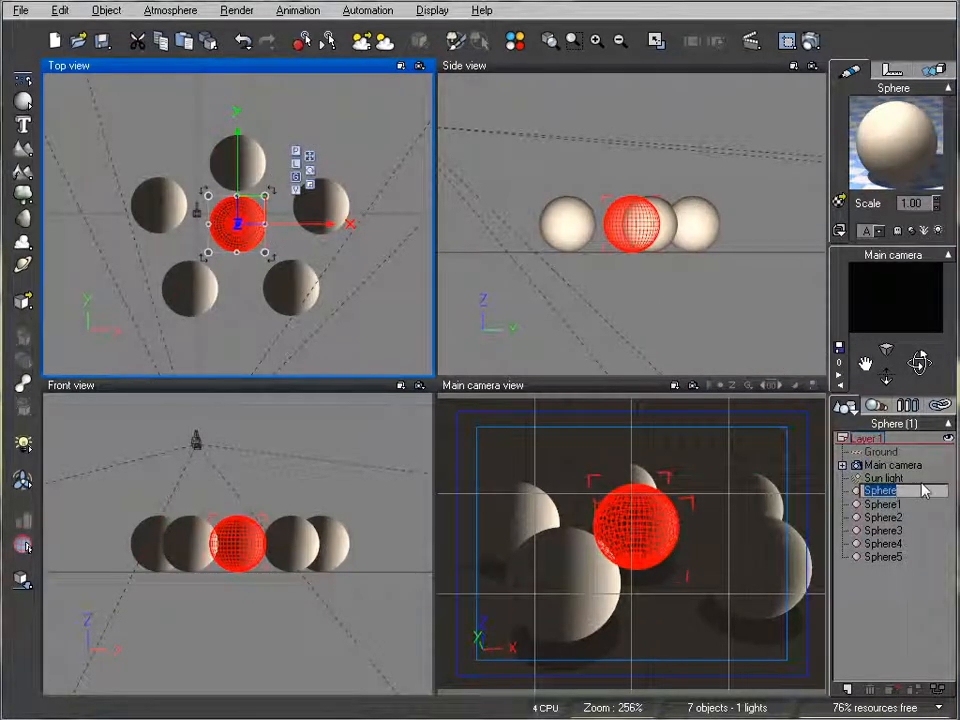
{"action": "type", "text": "Mi"}
{"action": "type", "text": "in"}
{"action": "left_click", "coordinate": [885, 610]}
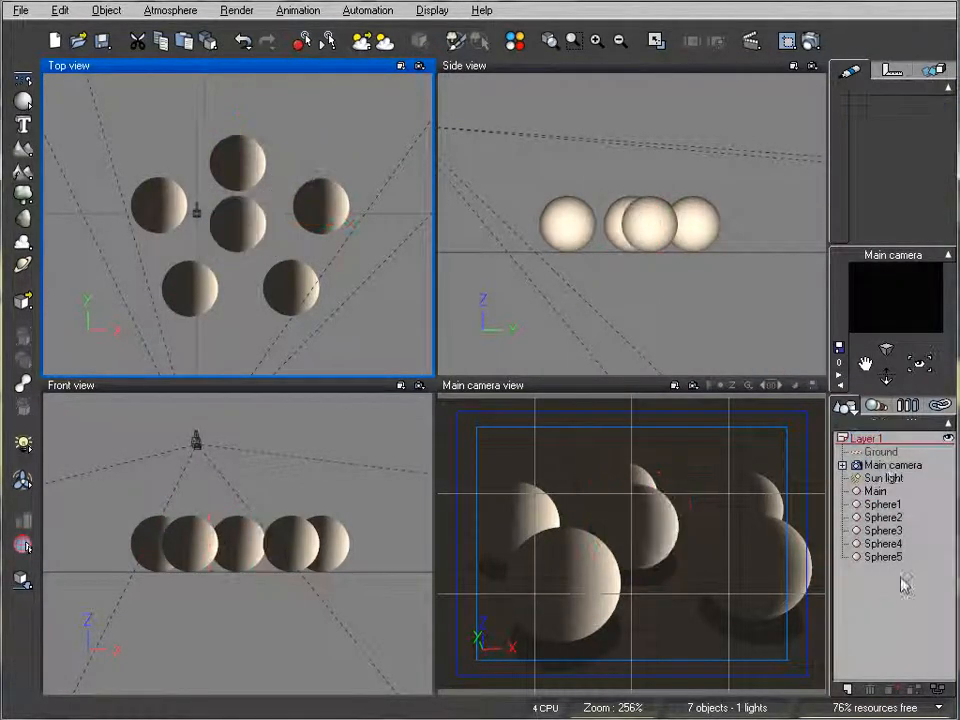
- Duplicate the Main sphere in place and hide the copy from rendering
{"action": "left_click", "coordinate": [878, 492]}
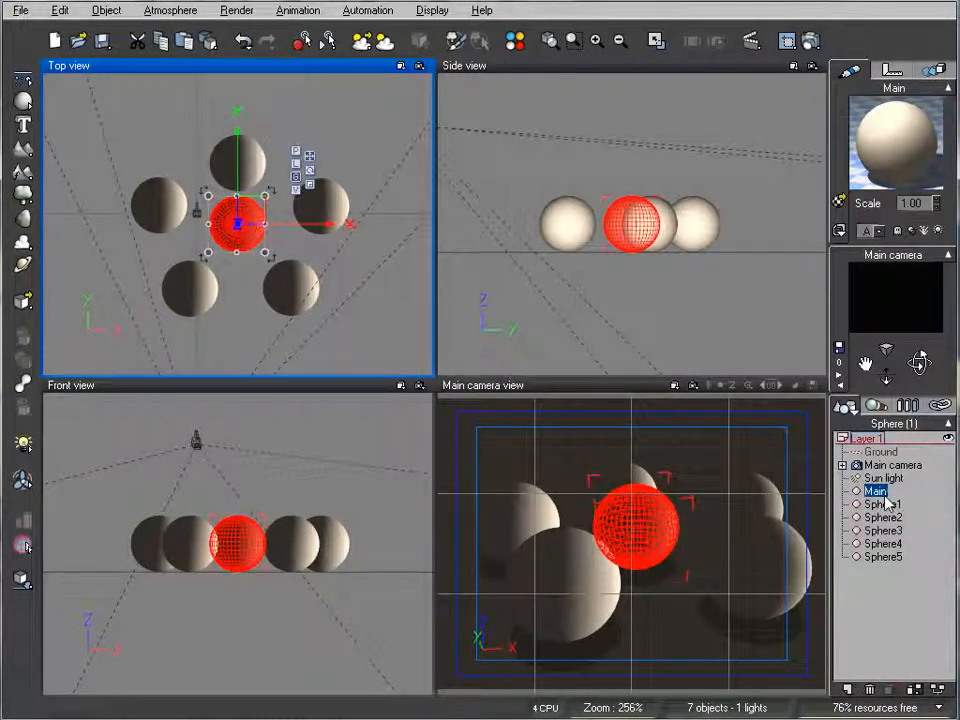
{"action": "key", "text": "ctrl+d"}
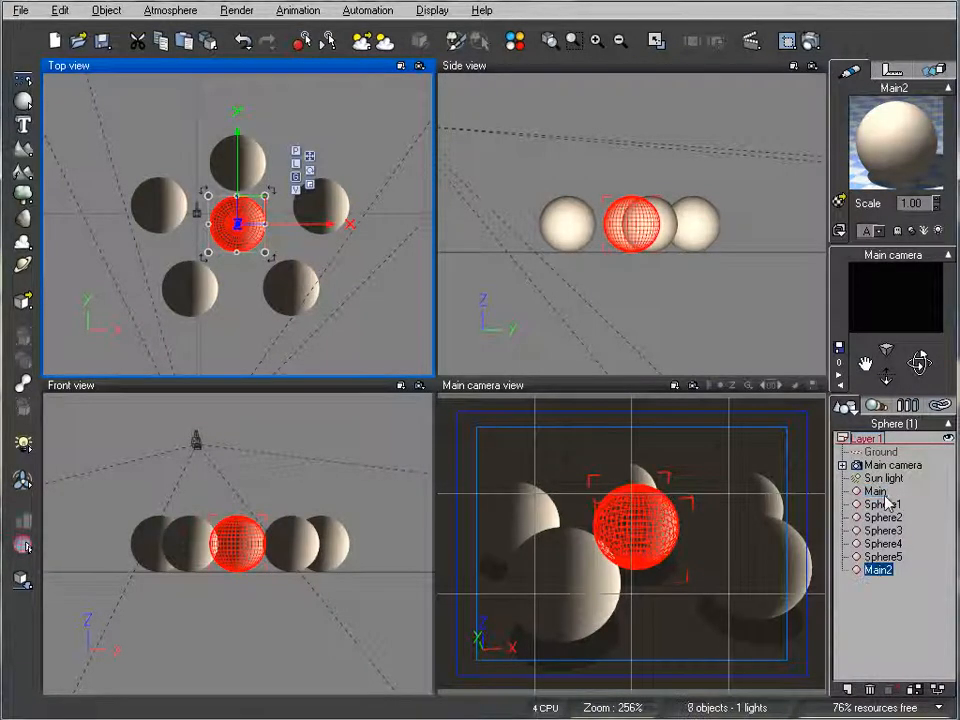
{"action": "left_click", "coordinate": [856, 571]}
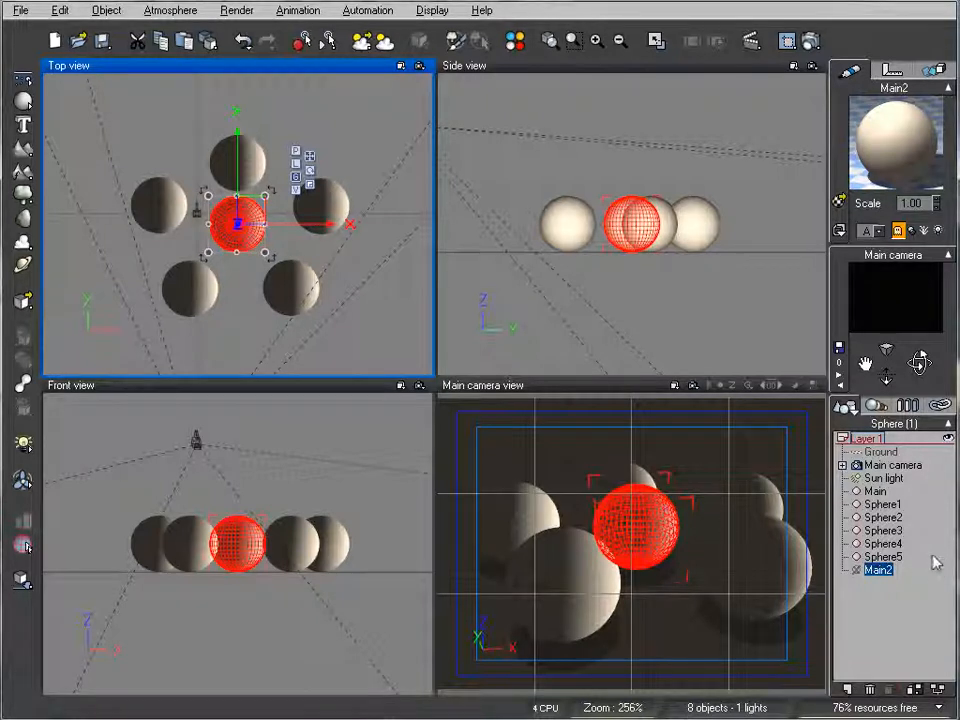
- Apply the Flat white material from the Basic collection to the Main sphere and convert it to an area light
{"action": "left_click", "coordinate": [876, 491]}
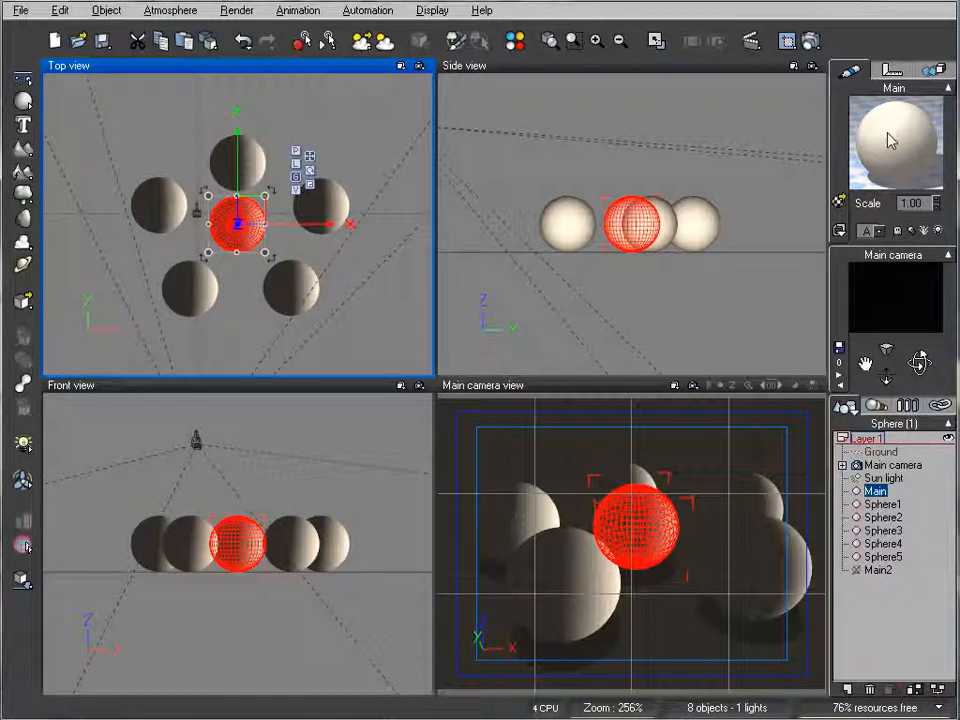
{"action": "left_click", "coordinate": [843, 201]}
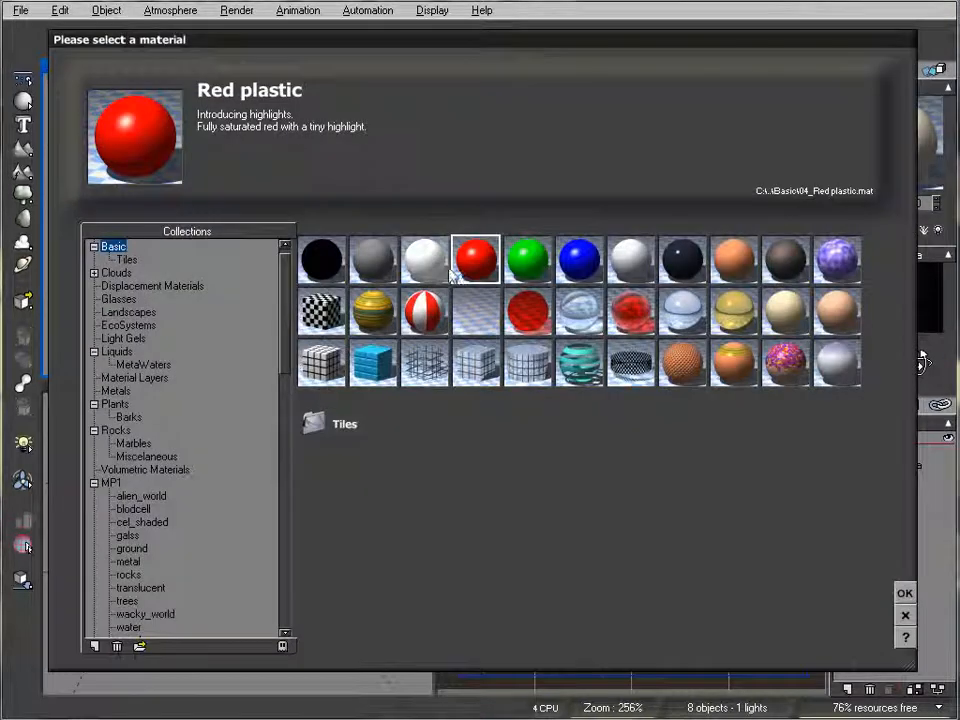
{"action": "left_click", "coordinate": [907, 592]}
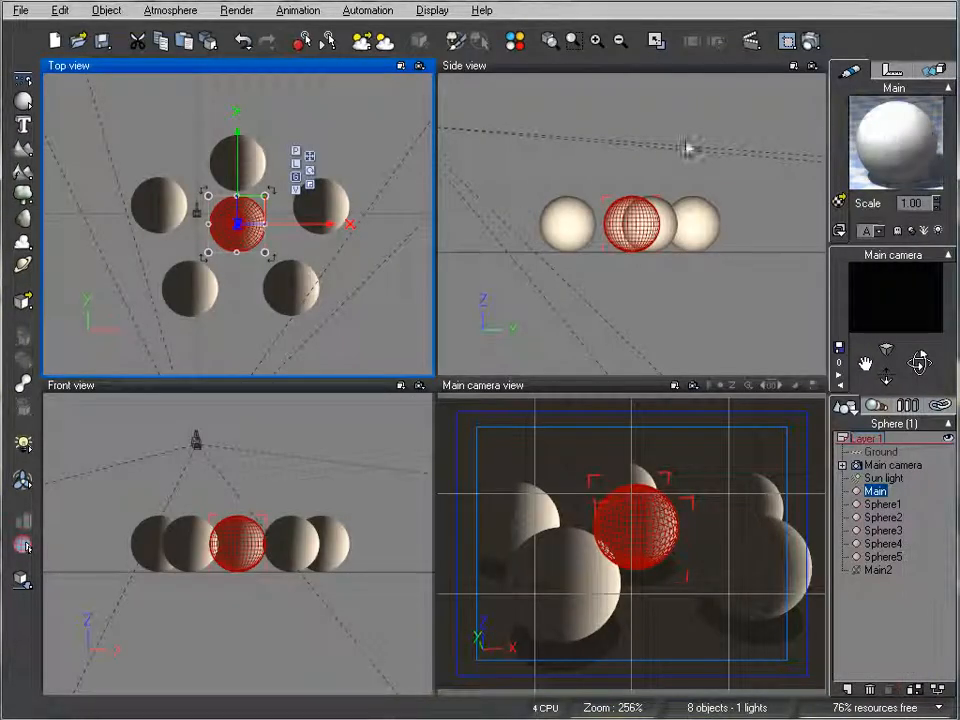
{"action": "right_click", "coordinate": [876, 491]}
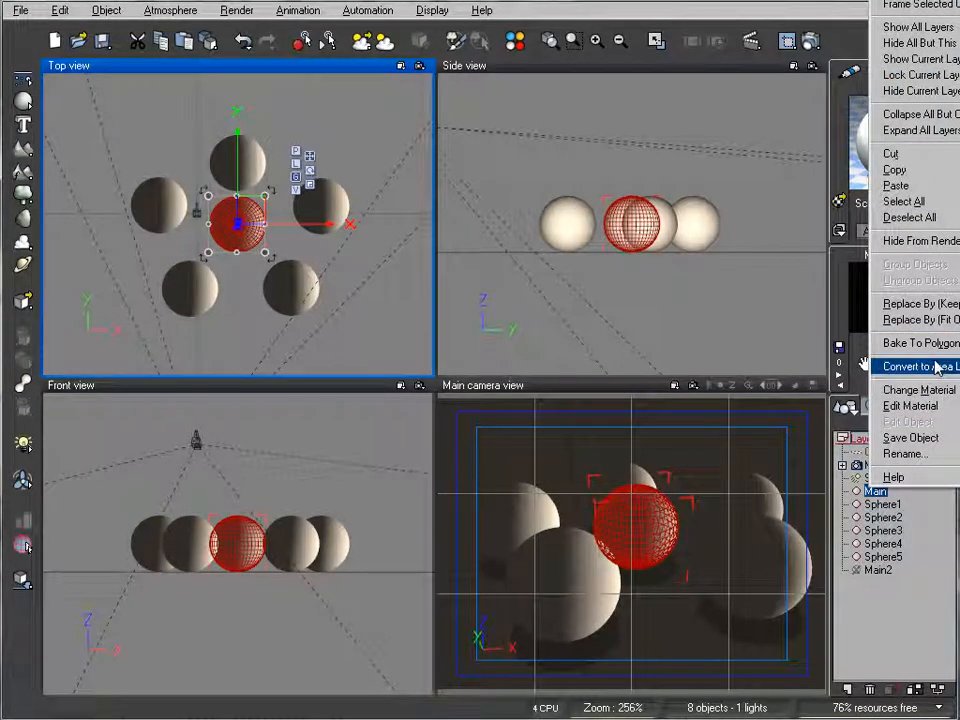
{"action": "left_click", "coordinate": [937, 368]}
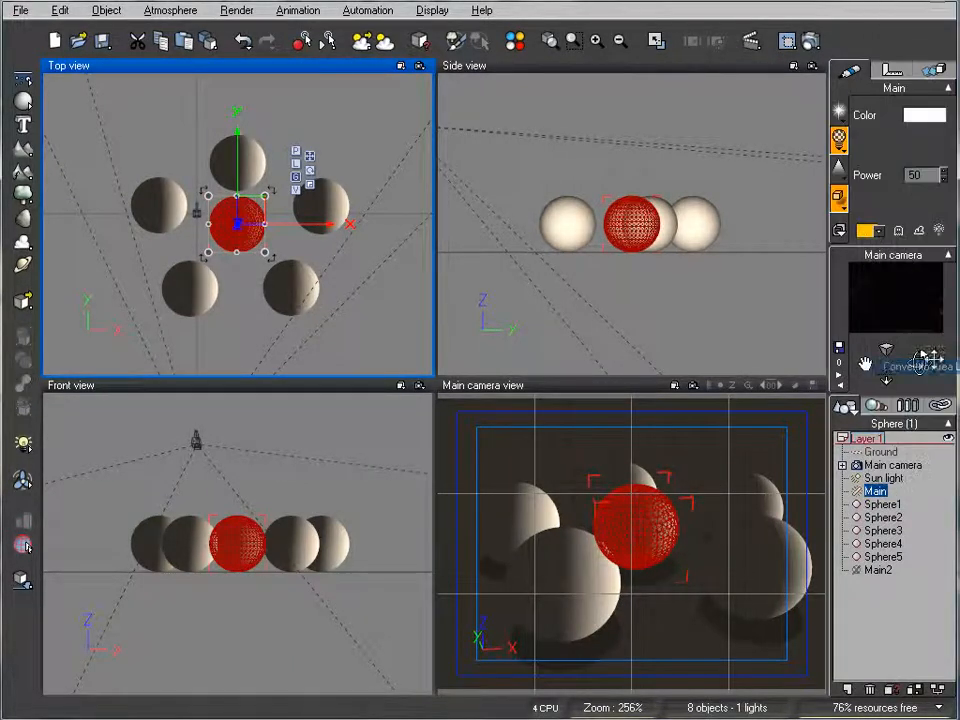
- Render the scene to screen with the Final quality preset, inspect the area lighting and close the render
{"action": "left_click", "coordinate": [810, 40]}
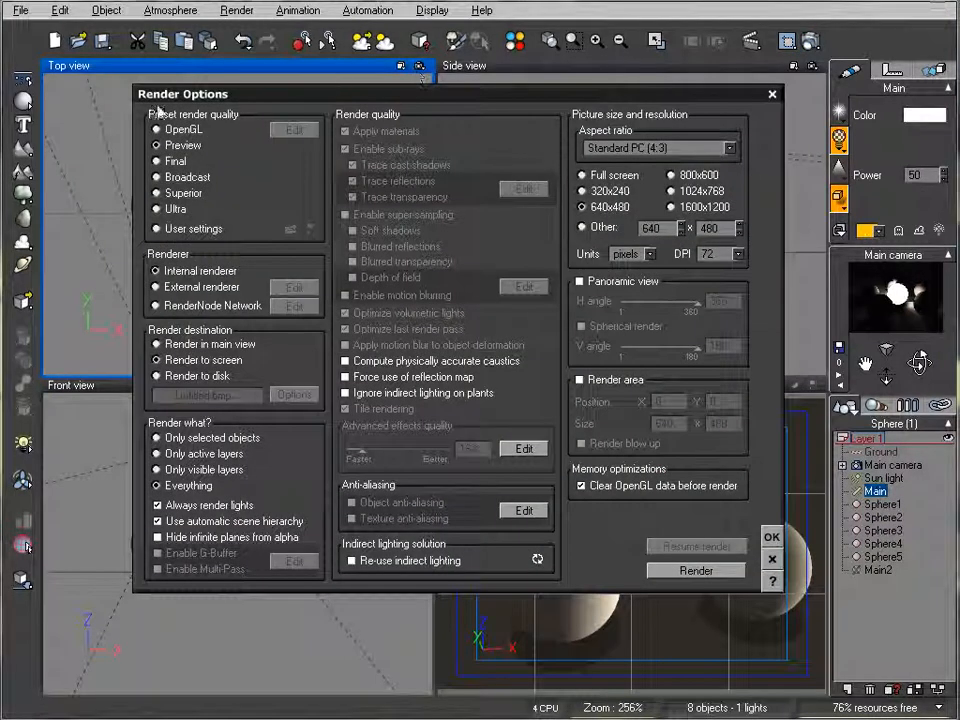
{"action": "left_click", "coordinate": [172, 161]}
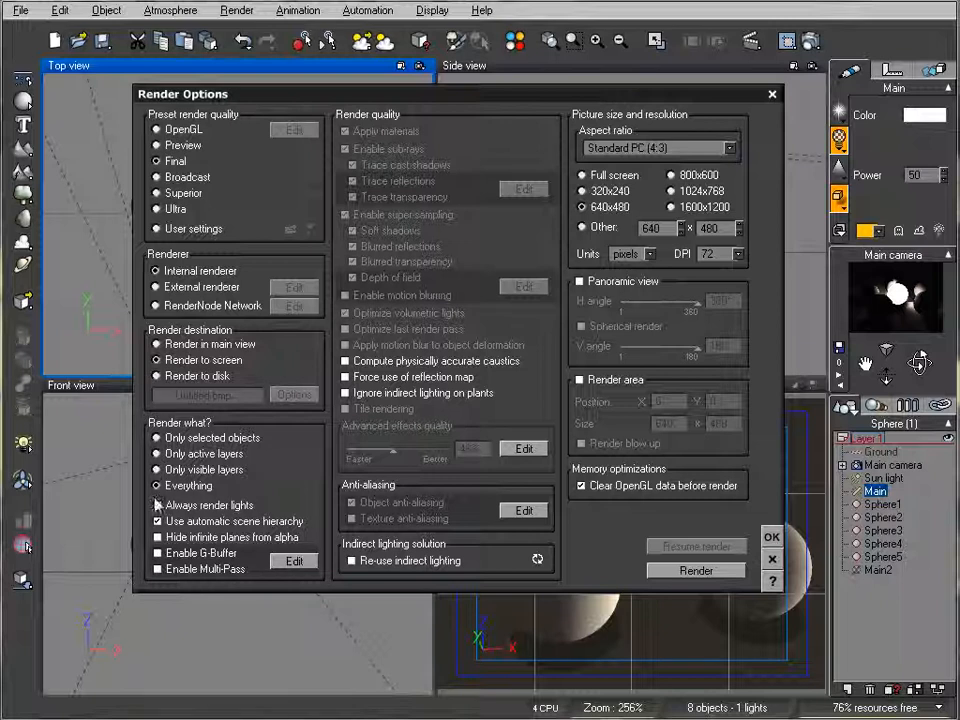
{"action": "left_click", "coordinate": [696, 570]}
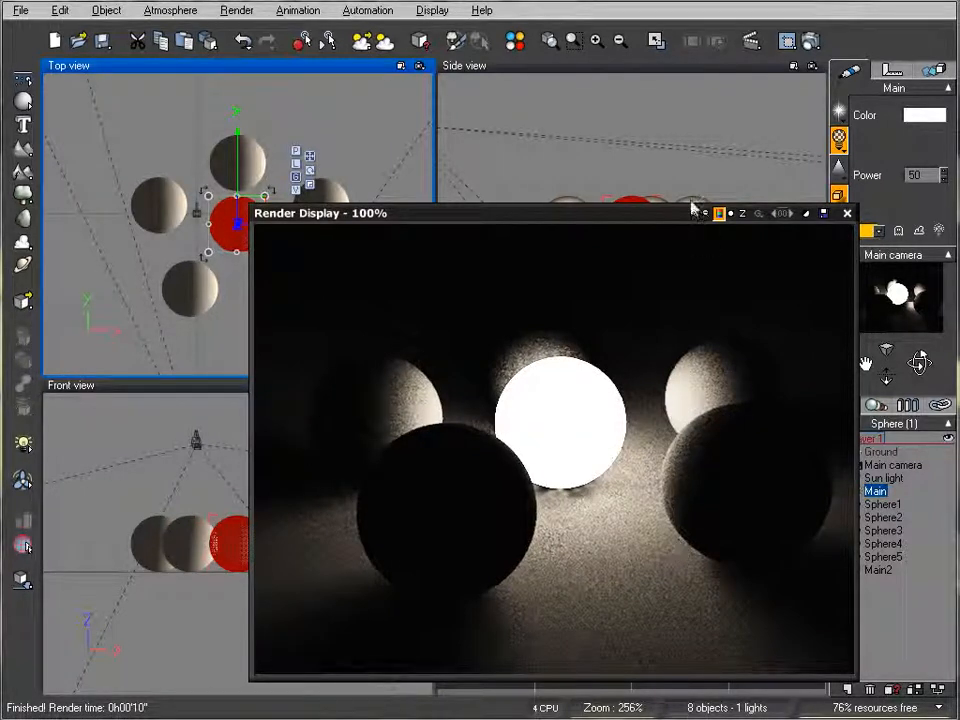
{"action": "left_click_drag", "start_coordinate": [656, 217], "coordinate": [626, 186]}
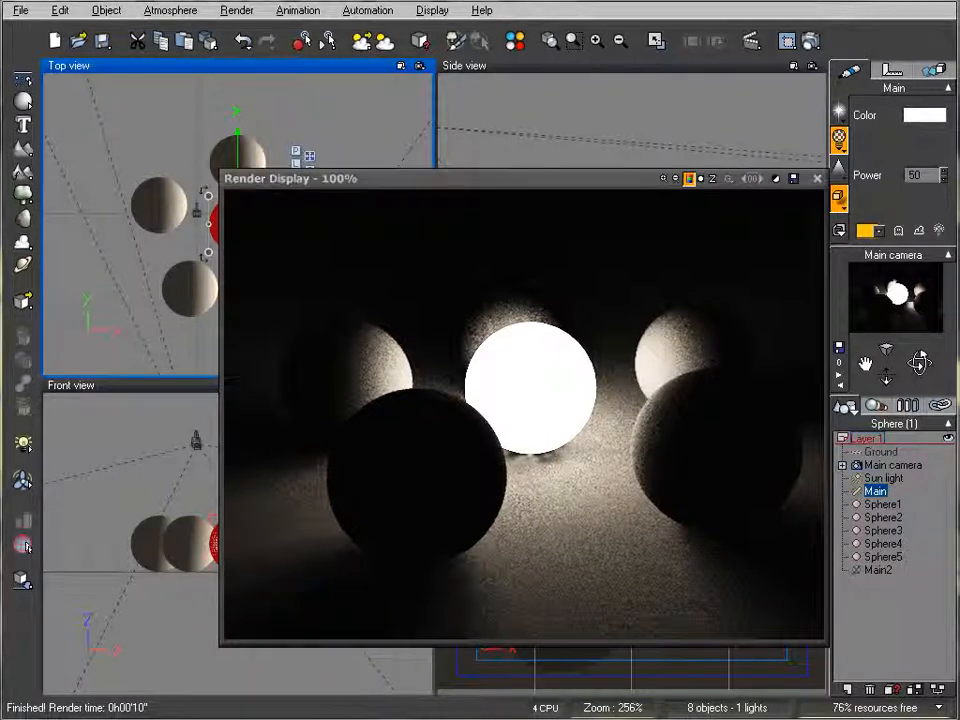
{"action": "left_click", "coordinate": [816, 179]}
- Set the preset render quality to Ultra and accept the render options
{"action": "left_click", "coordinate": [810, 41]}
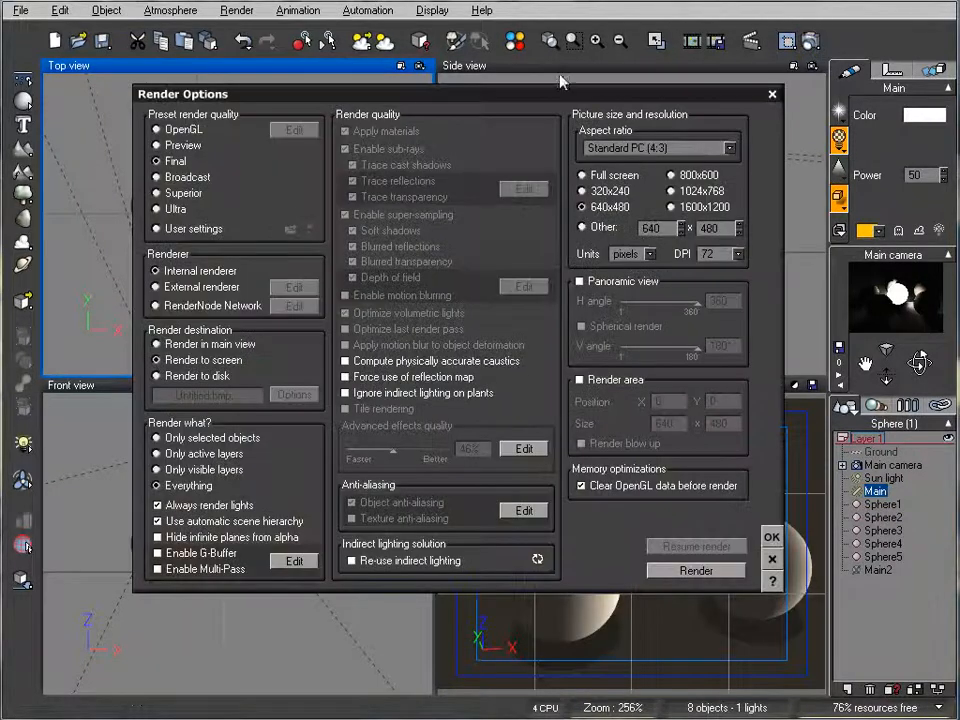
{"action": "left_click", "coordinate": [168, 212]}
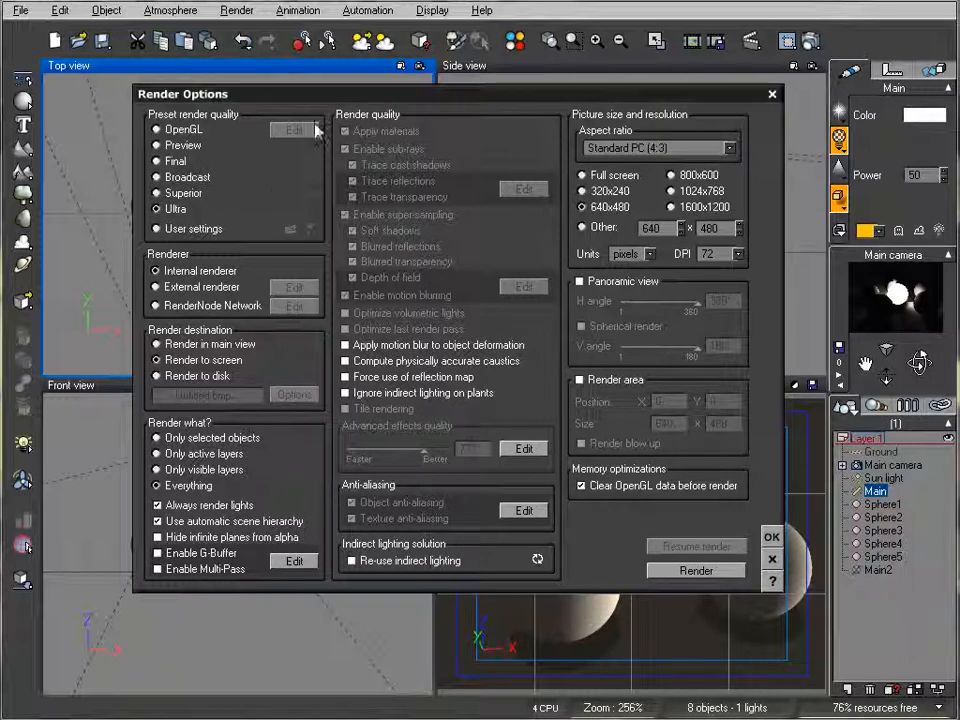
{"action": "left_click", "coordinate": [771, 537]}
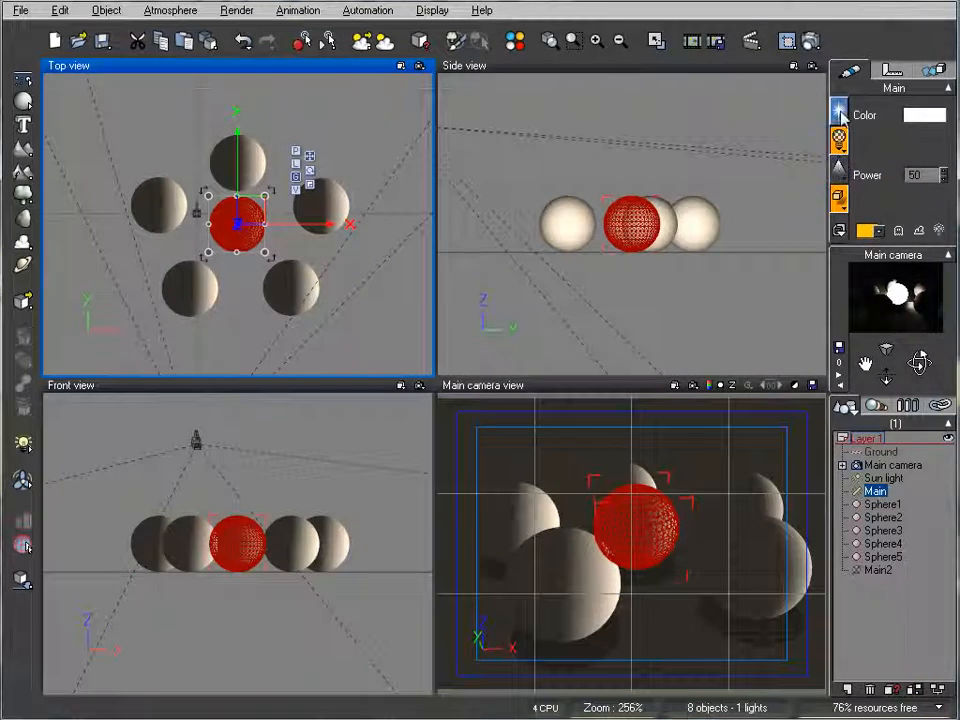
- Open the light settings of the Main area light and disable its lens flare
{"action": "left_click", "coordinate": [838, 138]}
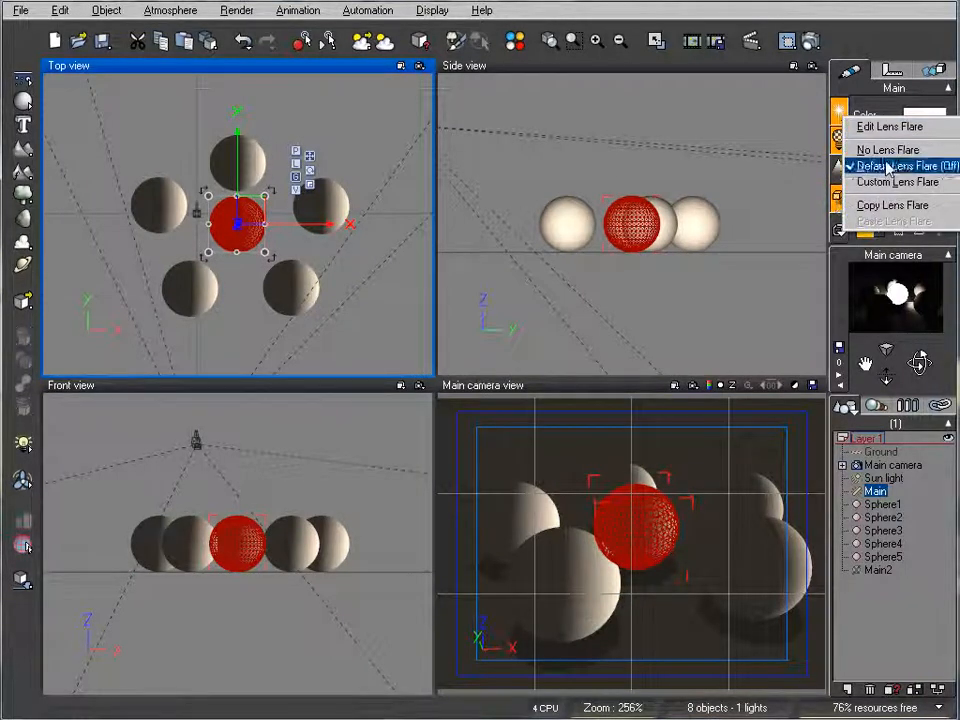
{"action": "left_click", "coordinate": [889, 128]}
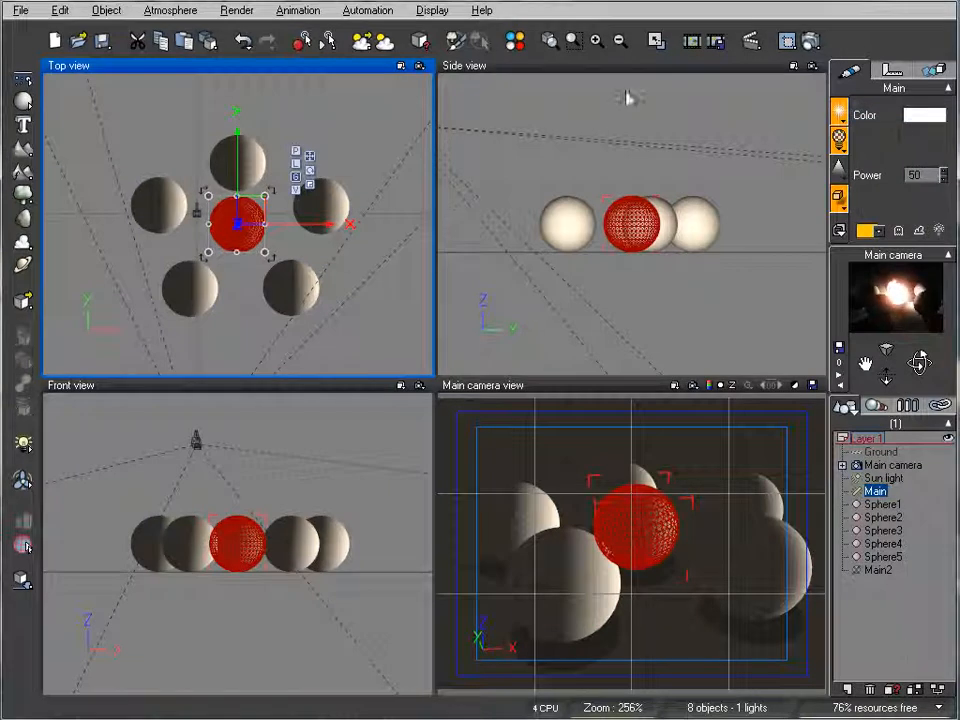
{"action": "left_click", "coordinate": [838, 138]}
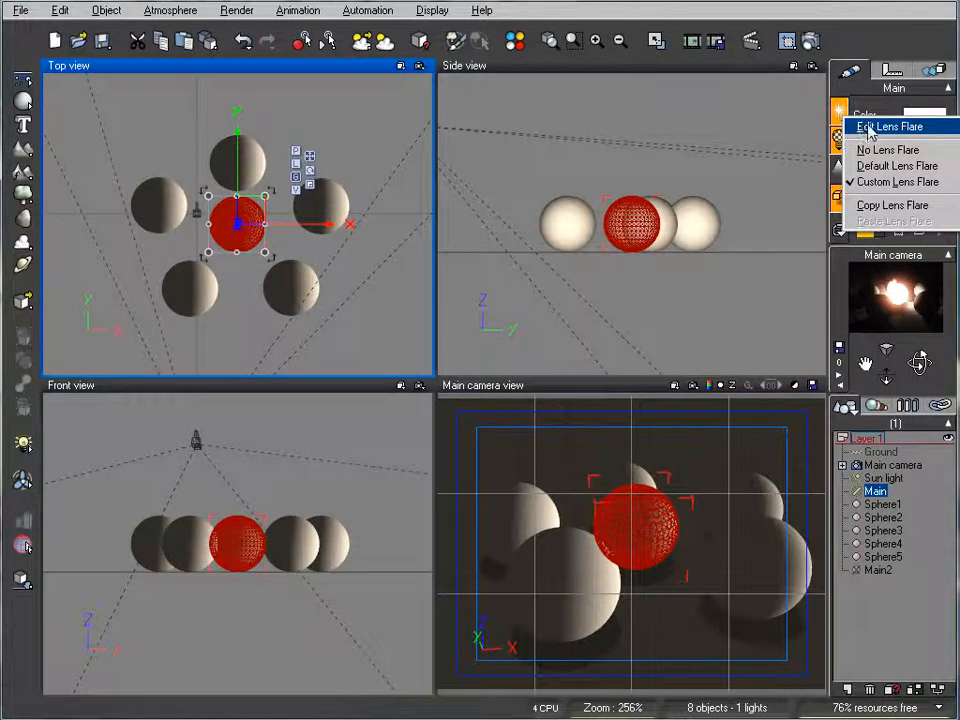
{"action": "left_click", "coordinate": [878, 127]}
{"action": "left_click", "coordinate": [231, 207]}
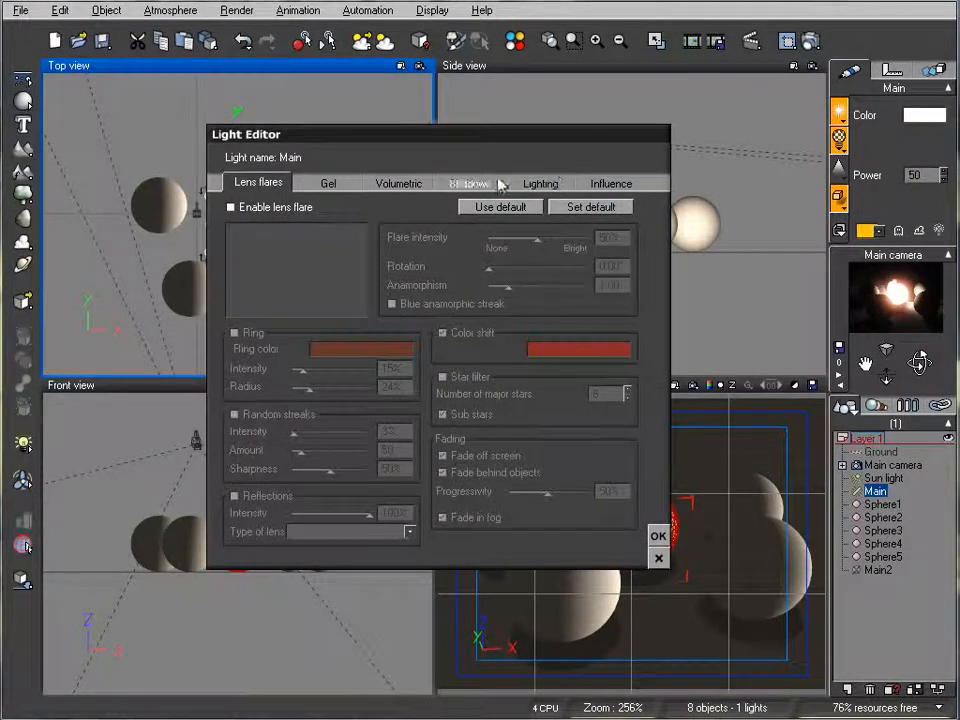
- Enable custom shadow softness for the Main light with a maximum of 537 traced rays, and raise the minimum rays and quality threshold
{"action": "left_click", "coordinate": [468, 183]}
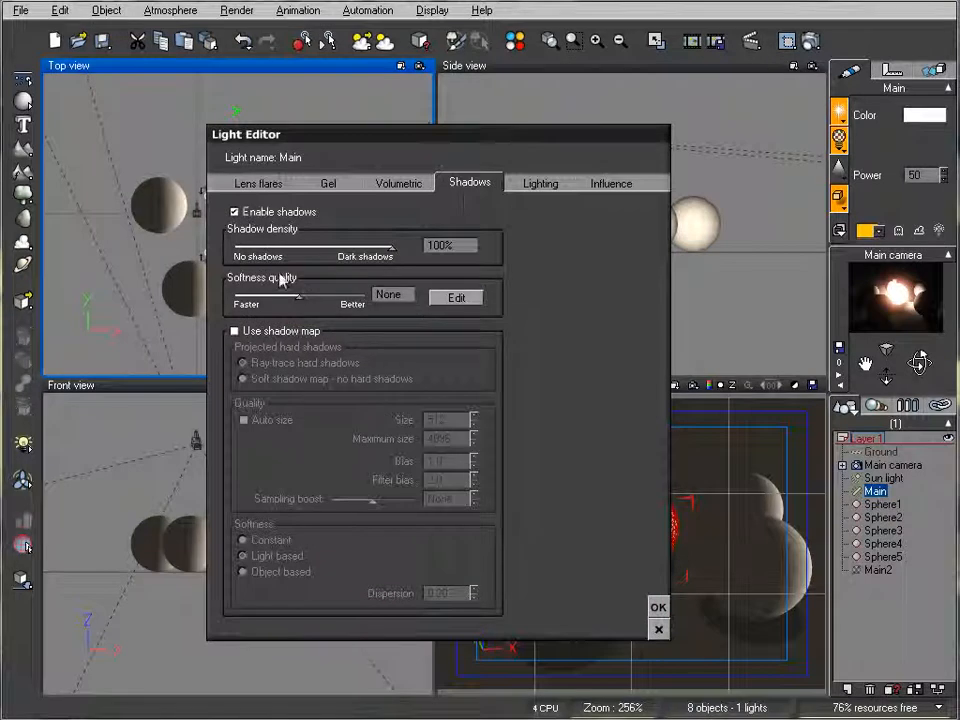
{"action": "left_click", "coordinate": [457, 299]}
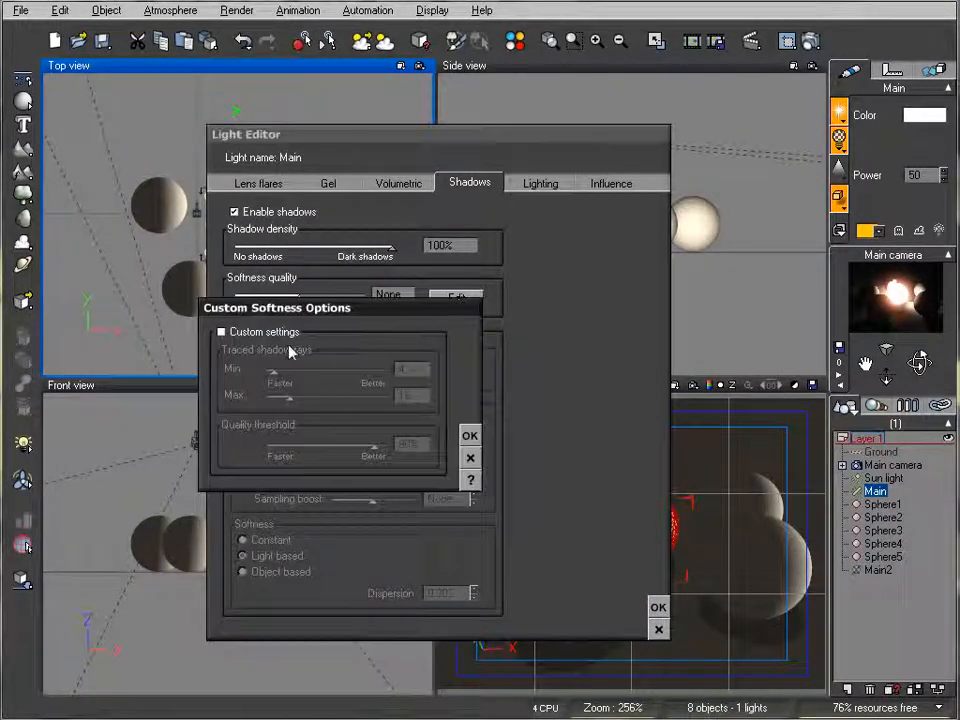
{"action": "left_click", "coordinate": [222, 332]}
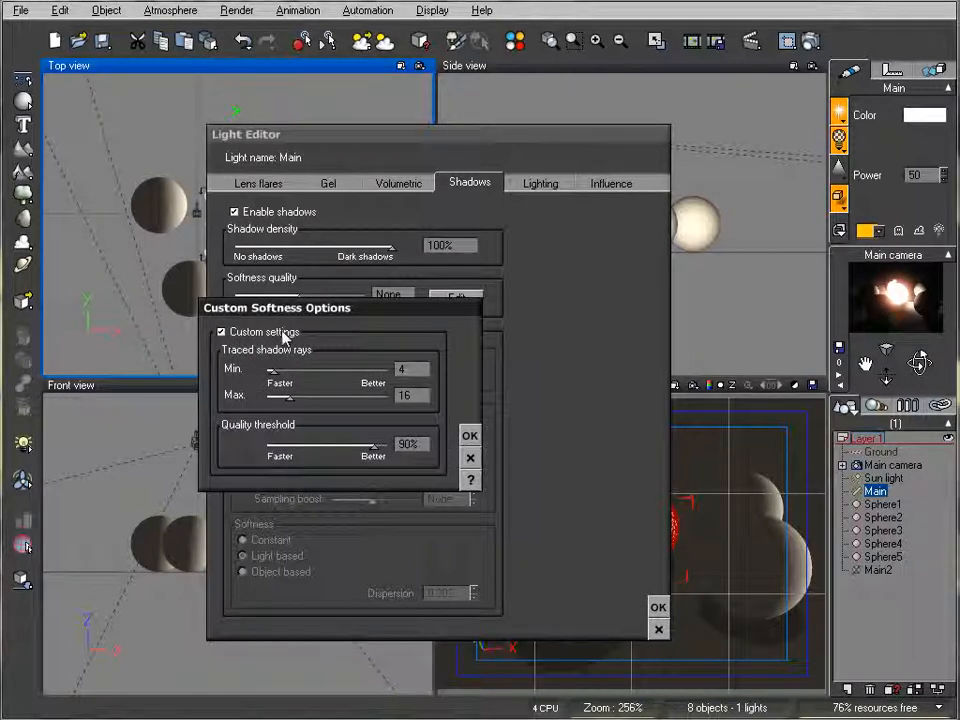
{"action": "mouse_move", "coordinate": [292, 397]}
{"action": "left_mouse_down"}
{"action": "mouse_move", "coordinate": [385, 397]}
{"action": "mouse_move", "coordinate": [358, 396]}
{"action": "mouse_move", "coordinate": [368, 395]}
{"action": "left_mouse_up"}
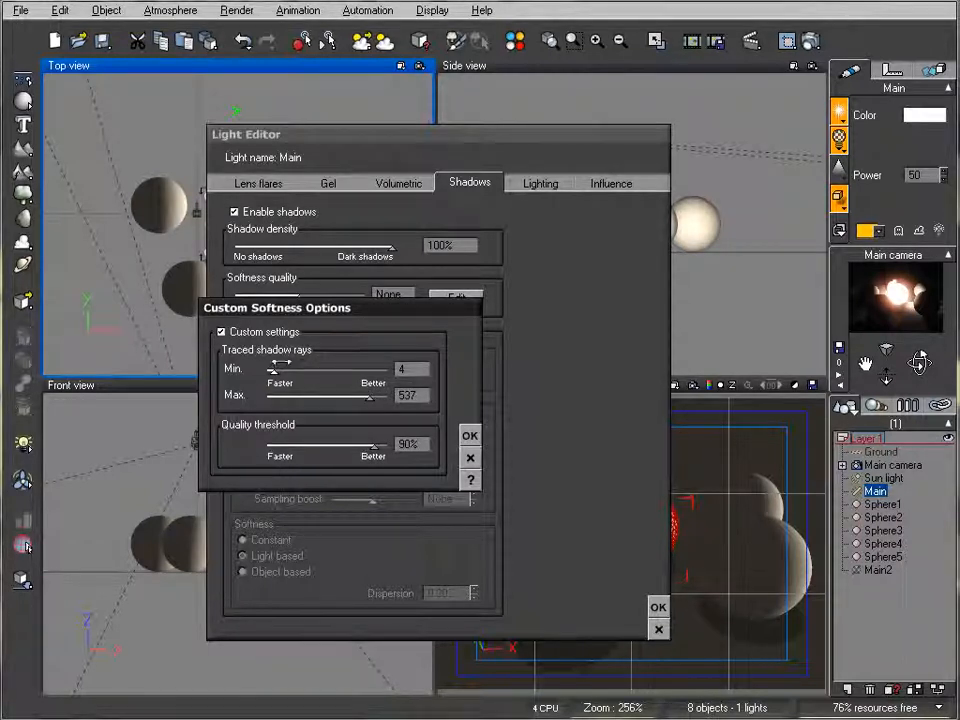
{"action": "mouse_move", "coordinate": [283, 369]}
{"action": "left_mouse_down"}
{"action": "mouse_move", "coordinate": [312, 369]}
{"action": "mouse_move", "coordinate": [293, 369]}
{"action": "left_mouse_up"}
{"action": "left_click_drag", "start_coordinate": [373, 444], "coordinate": [386, 444]}
{"action": "left_click", "coordinate": [469, 435]}
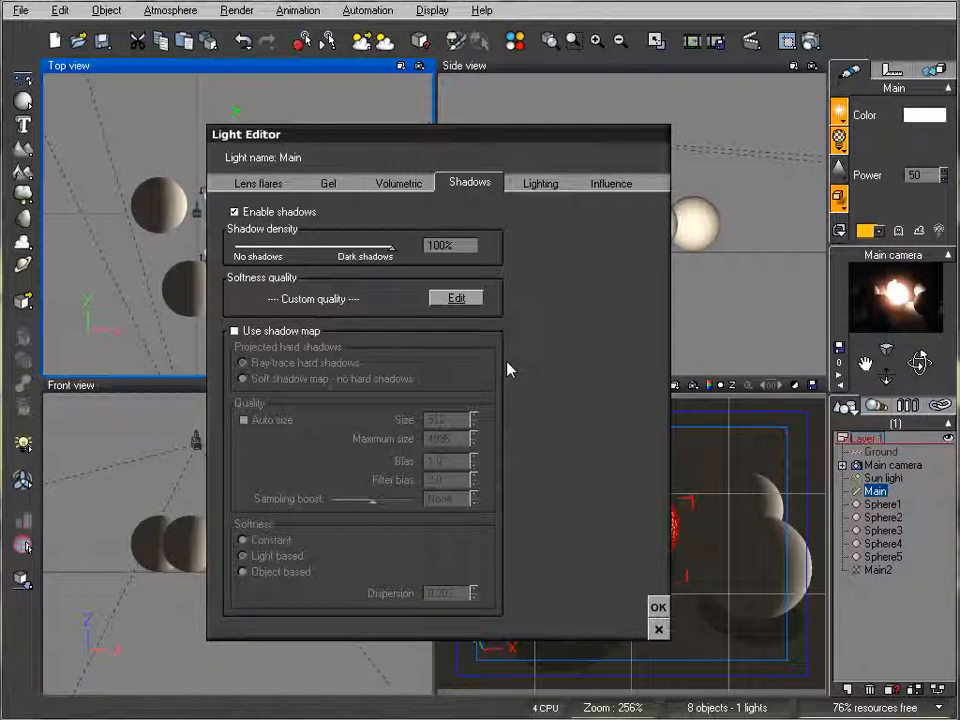
- Enable the shadow map with Auto size for the Main light and accept the light settings
{"action": "left_click", "coordinate": [275, 333]}
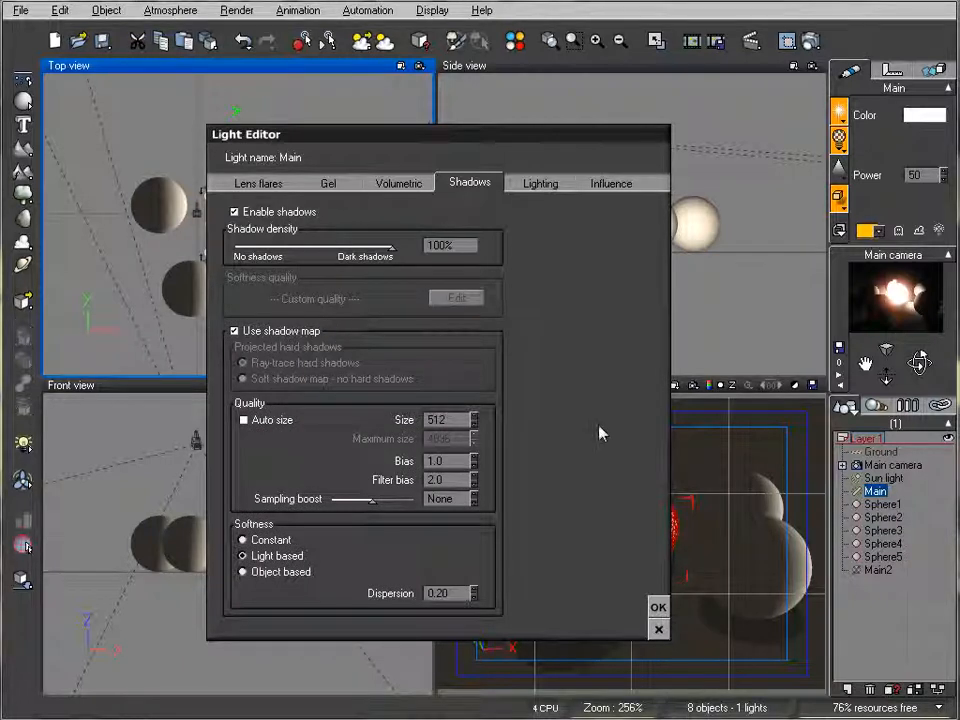
{"action": "left_click", "coordinate": [244, 421]}
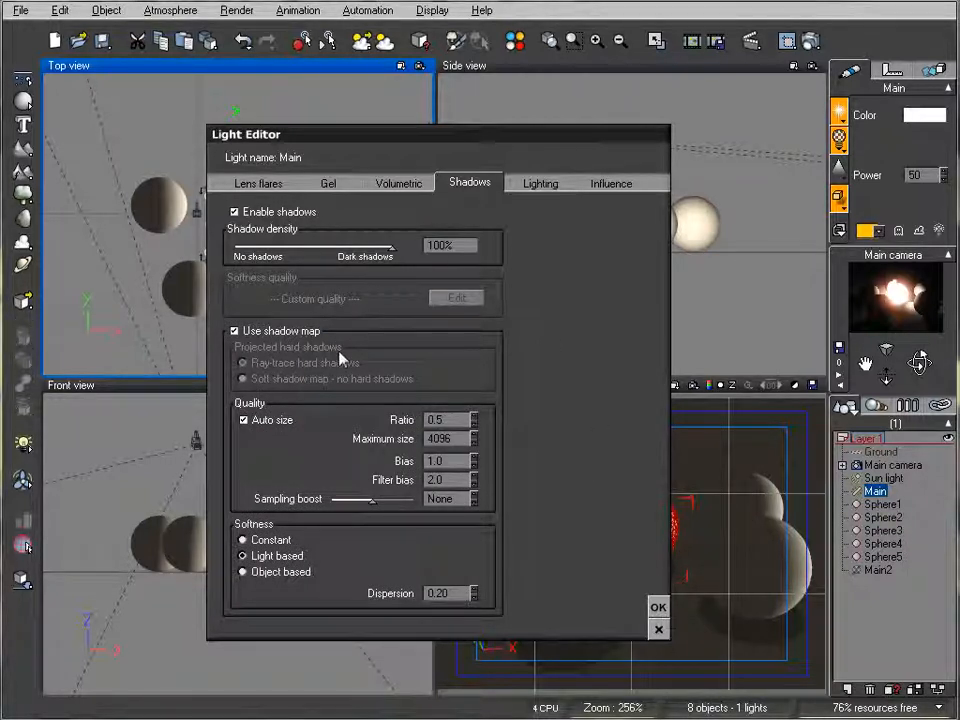
{"action": "left_click", "coordinate": [658, 607]}
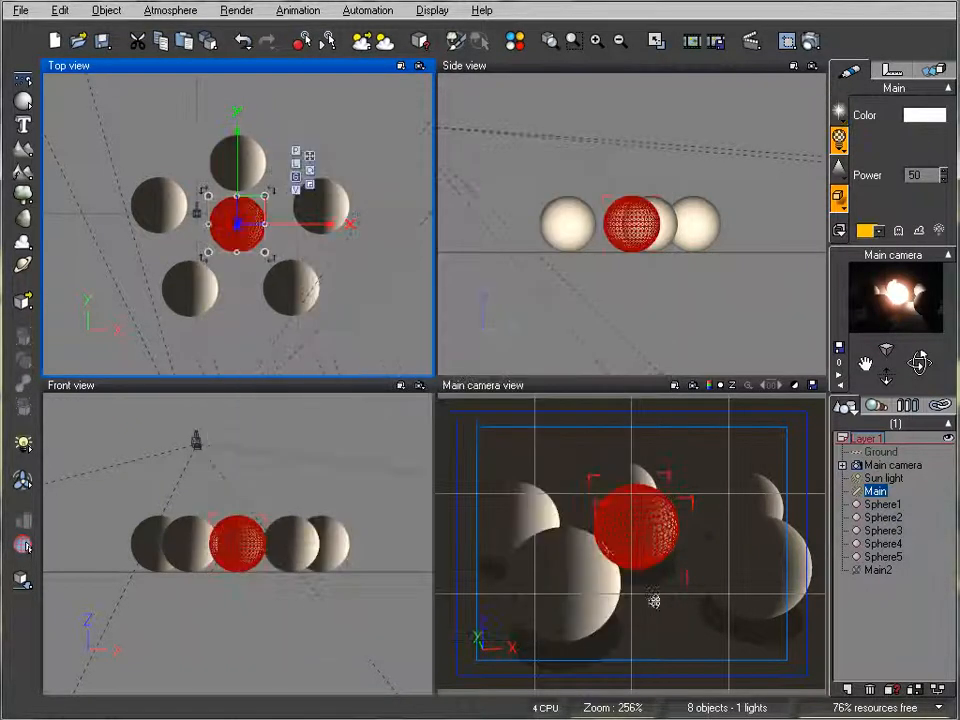
- Render the scene with the Ultra settings, inspect the softened shadows and close the render
{"action": "left_click", "coordinate": [811, 41]}
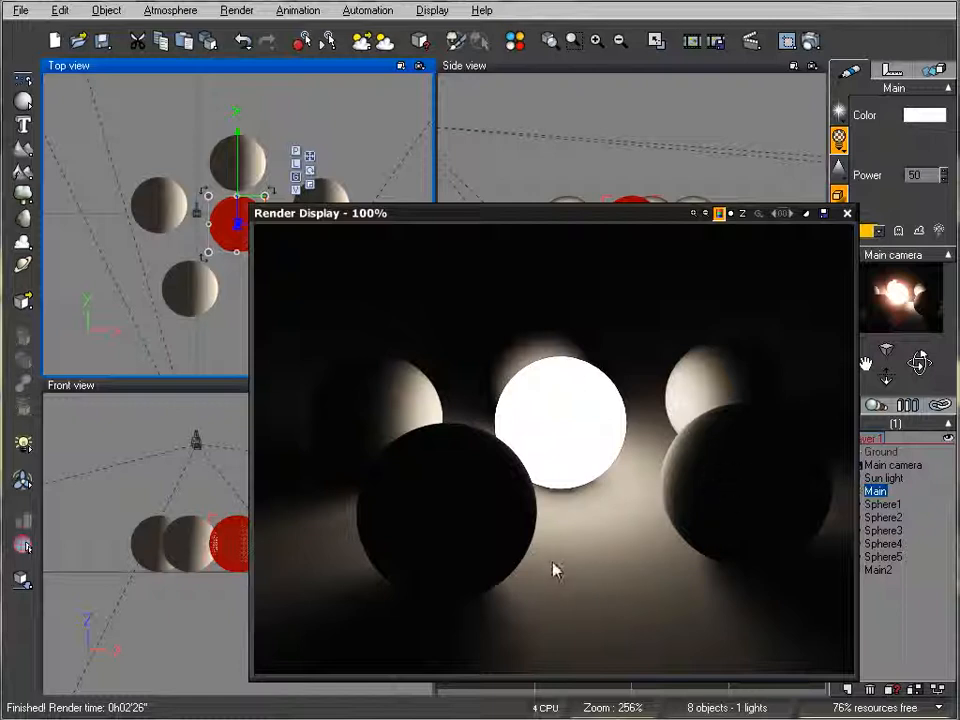
{"action": "left_click_drag", "start_coordinate": [567, 216], "coordinate": [506, 153]}
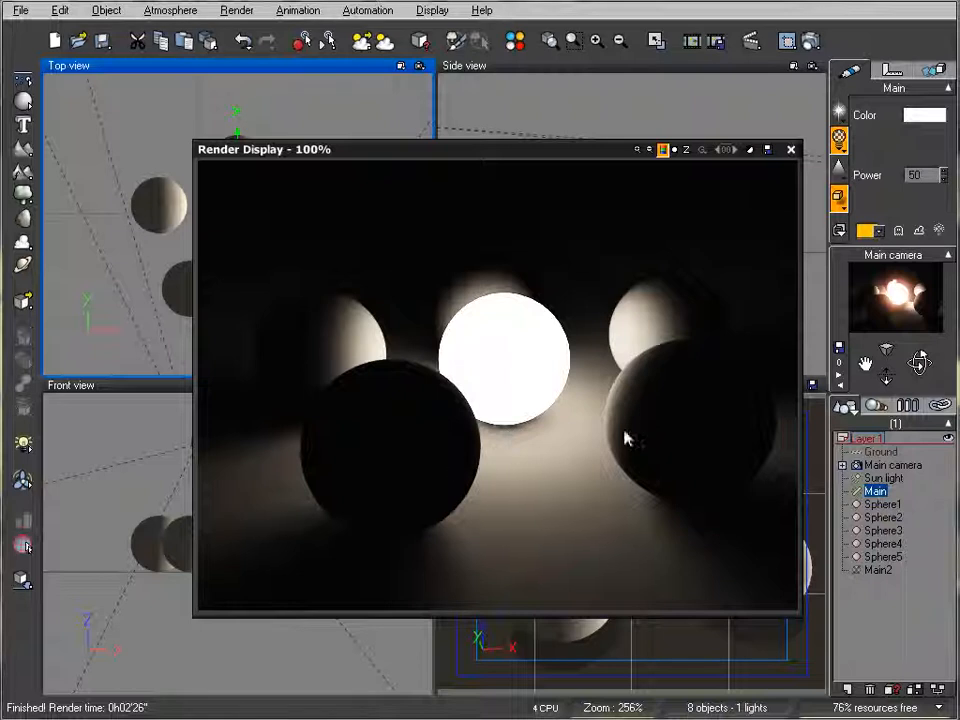
{"action": "left_click", "coordinate": [791, 149]}
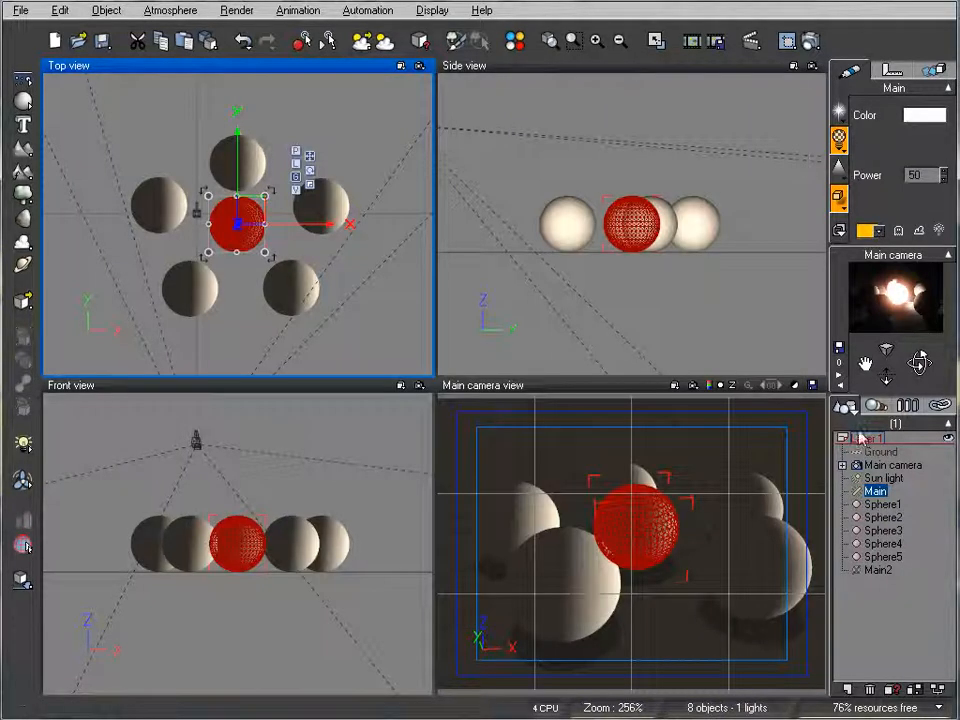
- Hide the Main light from rendering, show and select the Main2 sphere, and assign it the Flat white material
{"action": "left_click", "coordinate": [859, 493]}
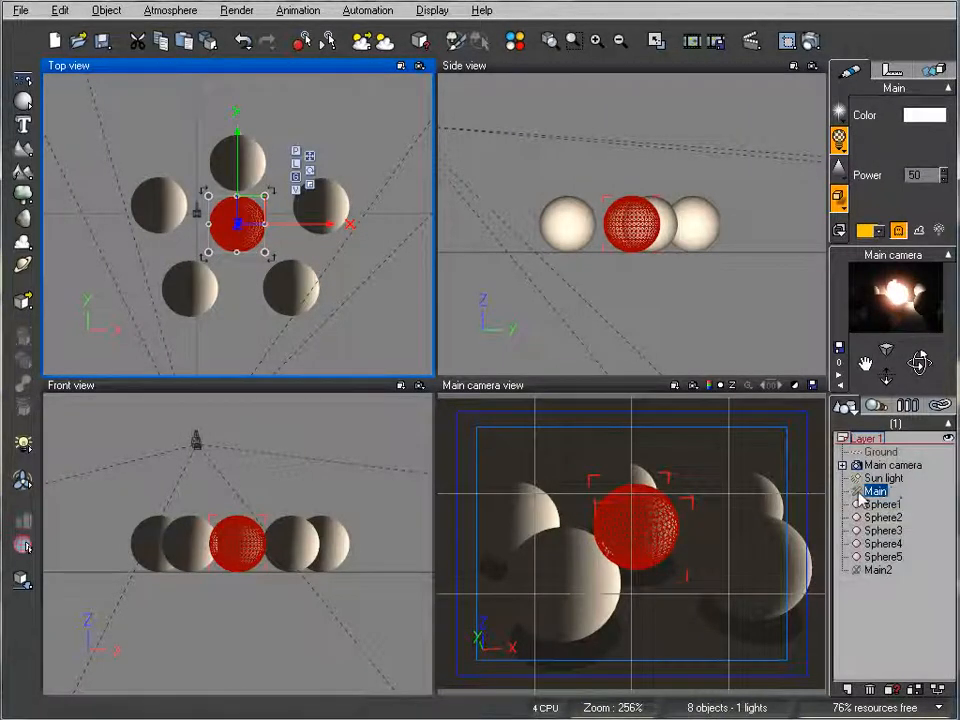
{"action": "left_click", "coordinate": [877, 571]}
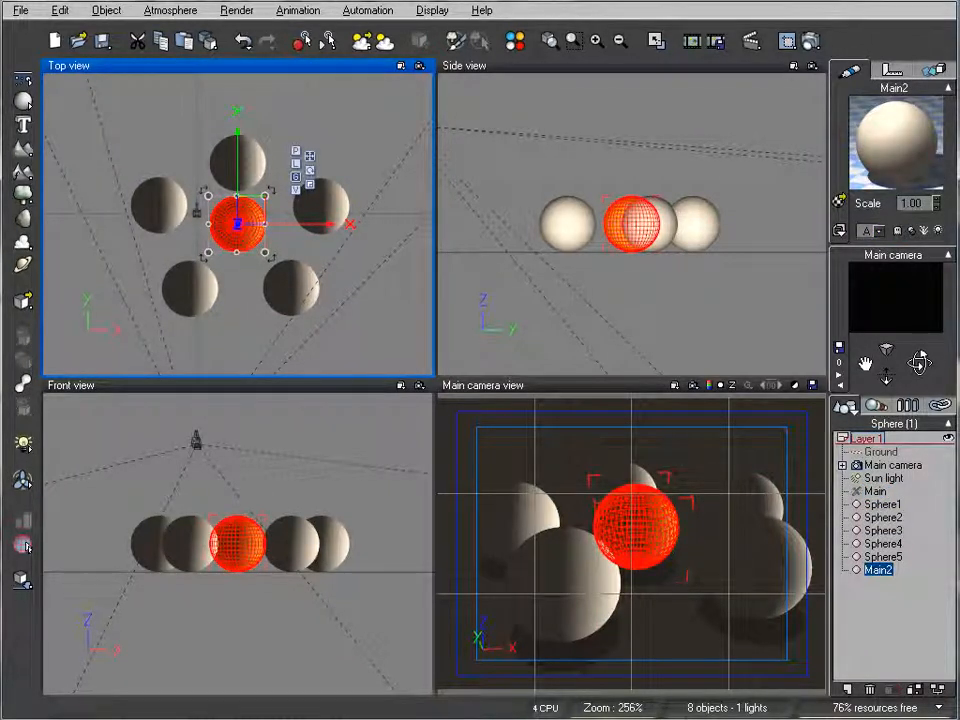
{"action": "double_click", "coordinate": [873, 157]}
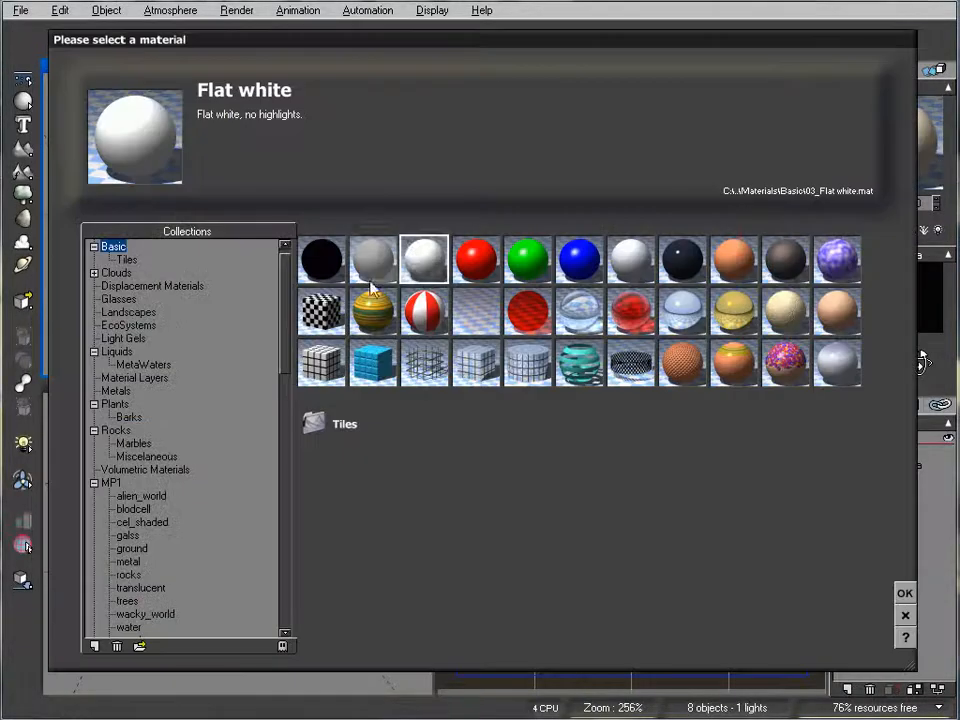
{"action": "left_click", "coordinate": [904, 593]}
- Raise the Main2 material's luminous value to 90% with 71% diffuse and 43% ambient, and test-render the scene
{"action": "right_click", "coordinate": [882, 160]}
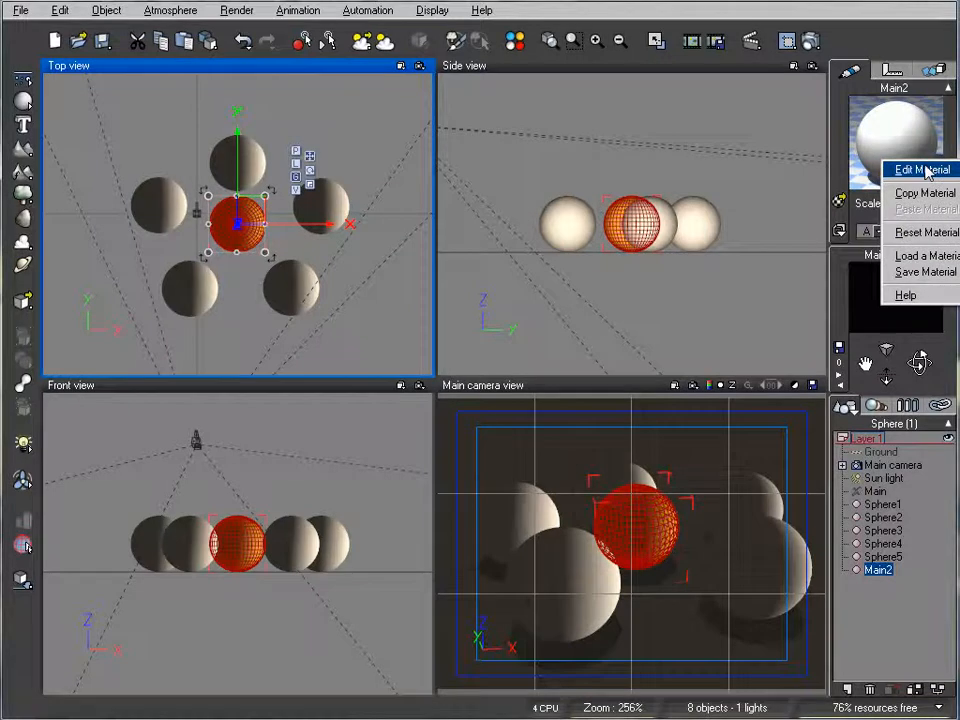
{"action": "left_click", "coordinate": [922, 170]}
{"action": "left_click_drag", "start_coordinate": [455, 148], "coordinate": [529, 71]}
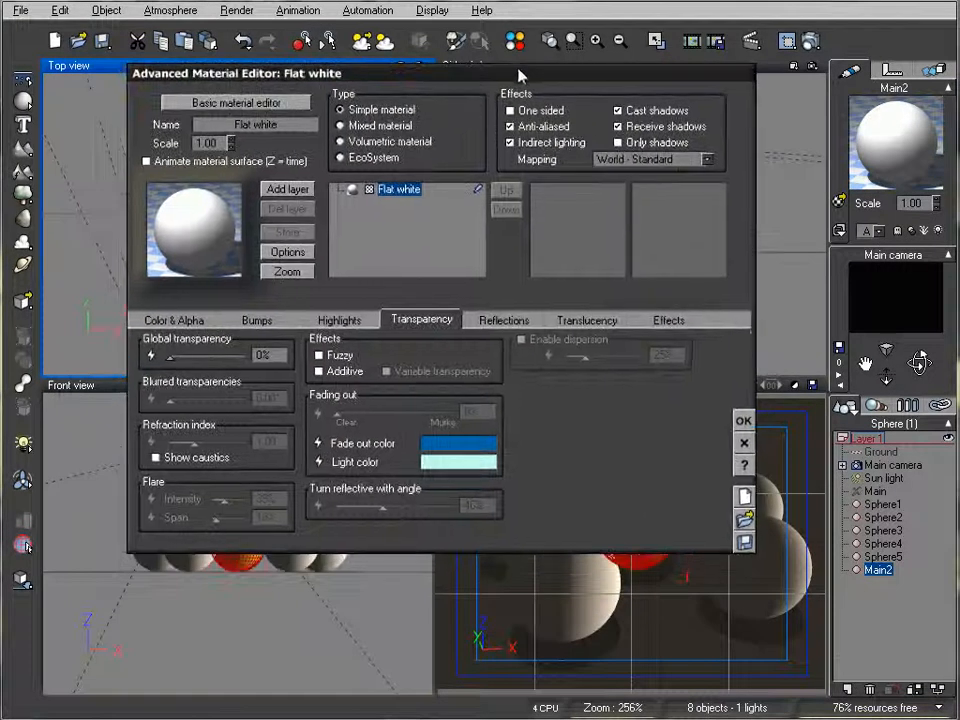
{"action": "left_click", "coordinate": [672, 321]}
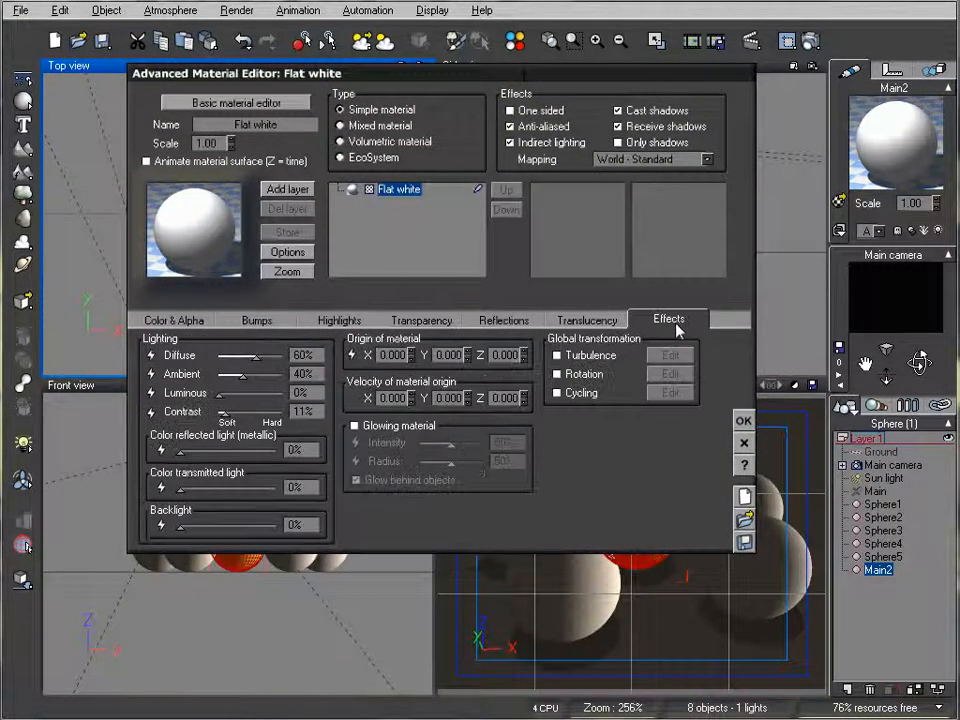
{"action": "left_click_drag", "start_coordinate": [252, 397], "coordinate": [273, 394]}
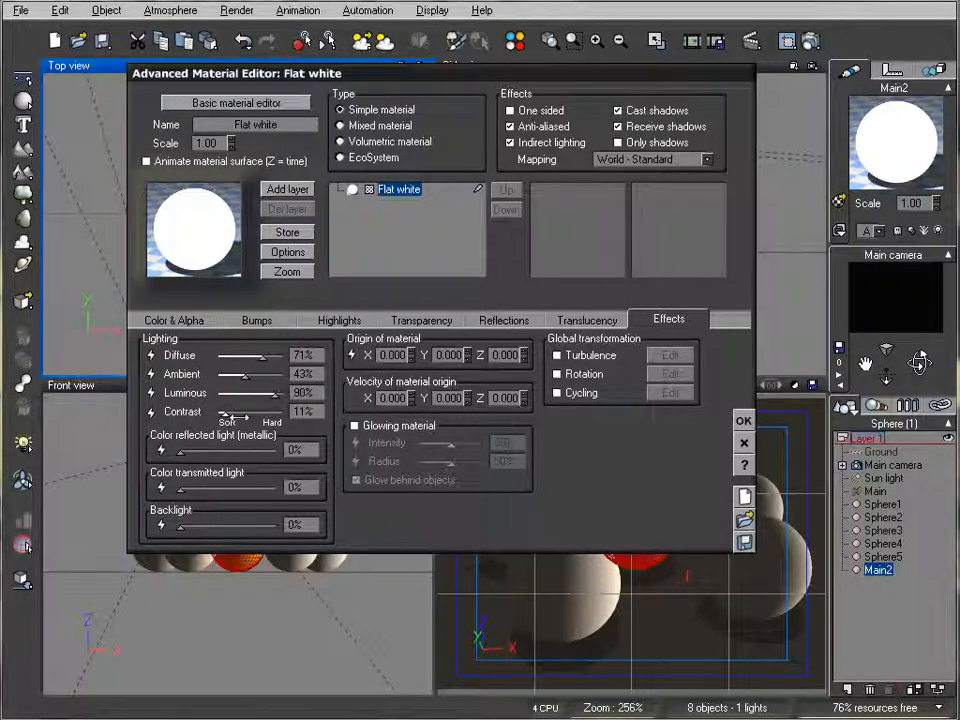
{"action": "left_click", "coordinate": [751, 423]}
{"action": "left_click", "coordinate": [788, 38]}
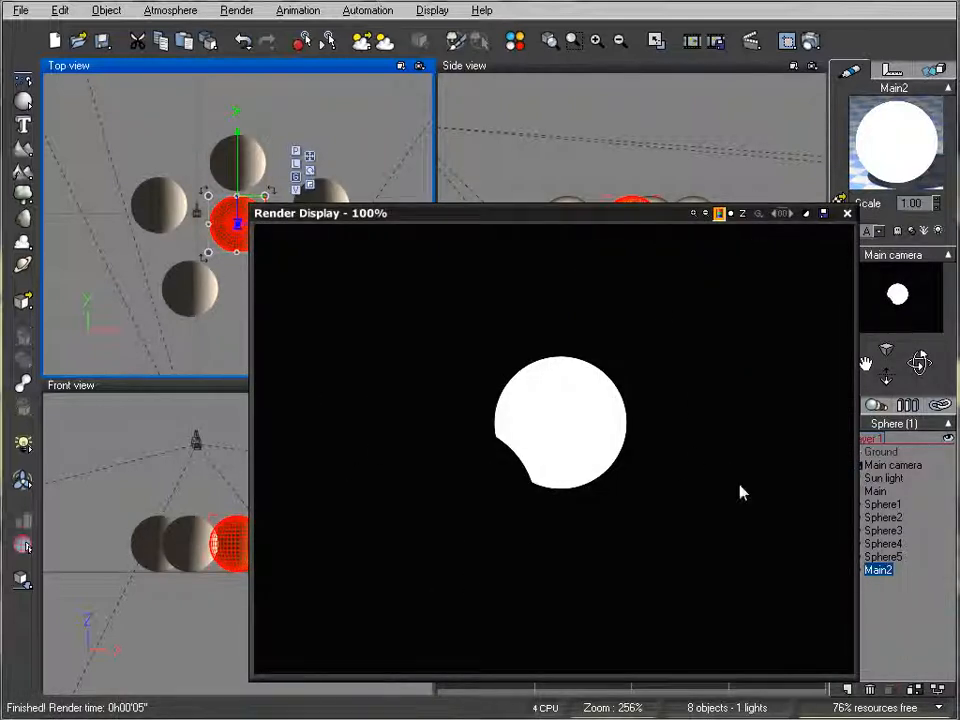
{"action": "left_click", "coordinate": [846, 213]}
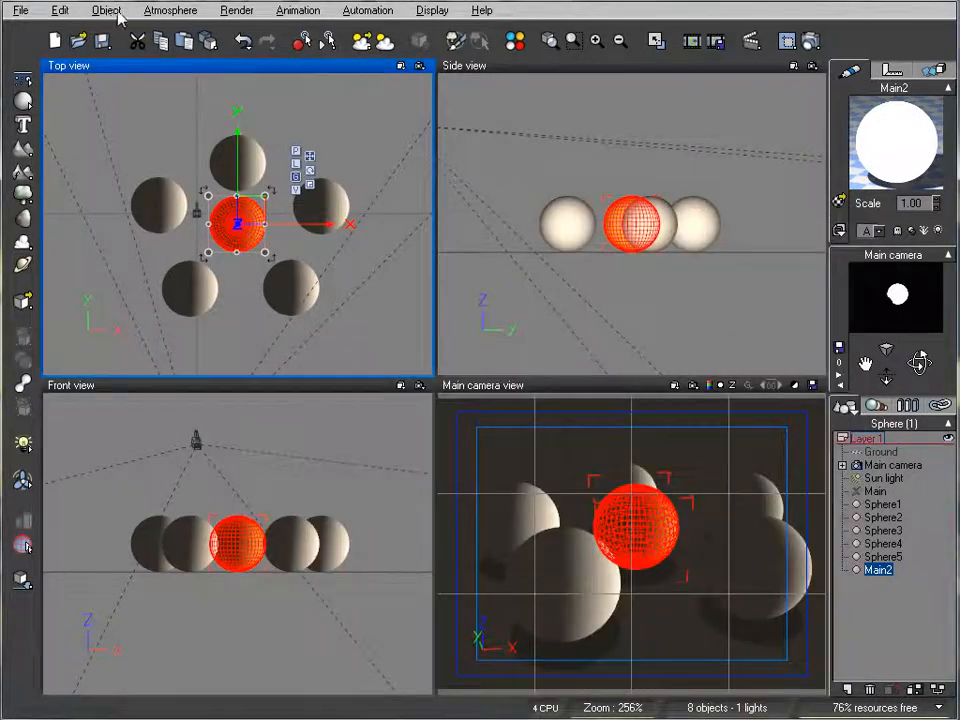
- Compare the Global radiosity, Global illumination and Global ambience lighting models in the atmosphere, and apply Global radiosity
{"action": "left_click", "coordinate": [165, 11]}
{"action": "left_click", "coordinate": [200, 92]}
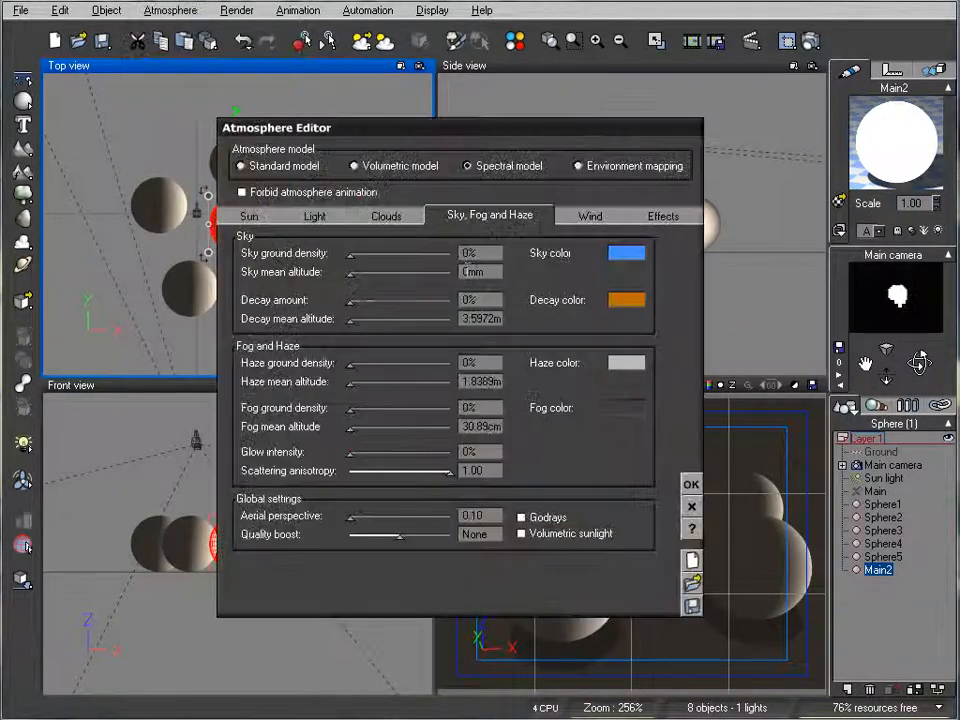
{"action": "left_click", "coordinate": [316, 217]}
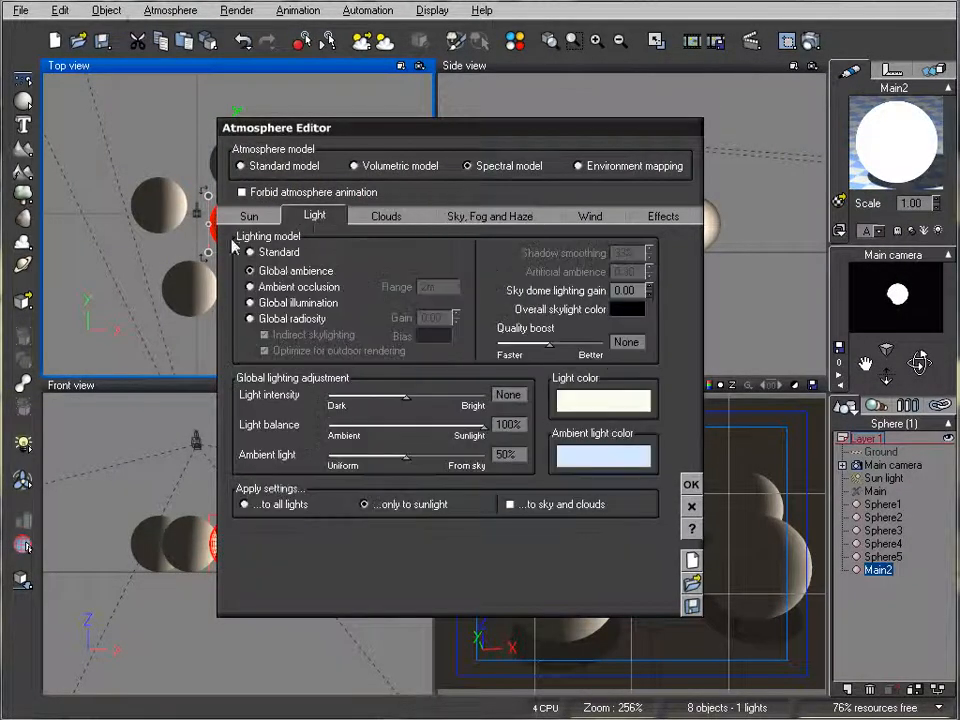
{"action": "left_click", "coordinate": [282, 319]}
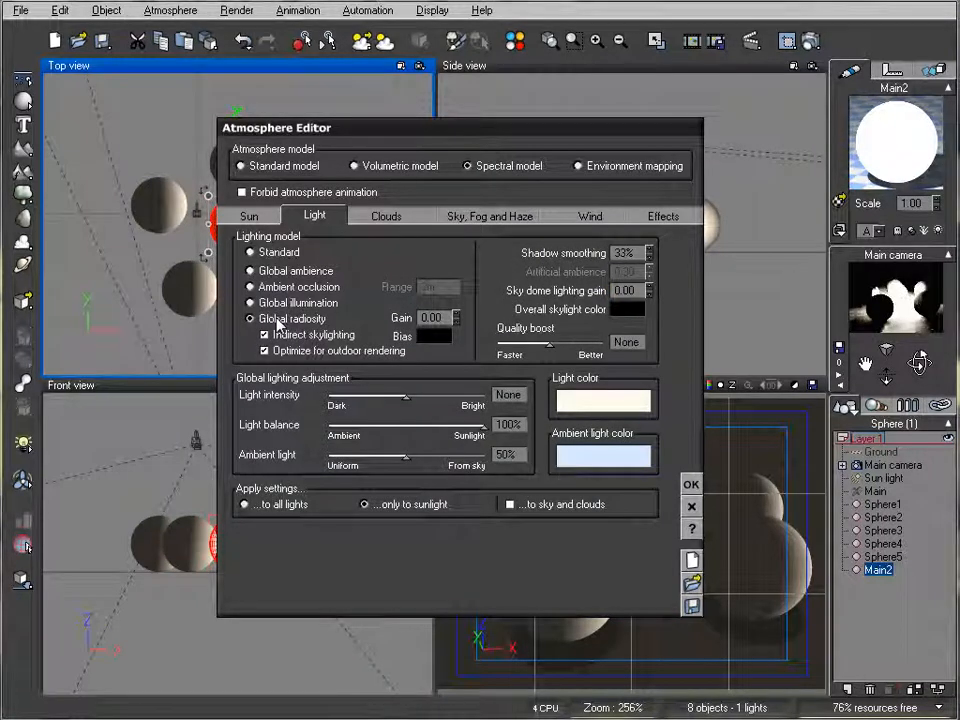
{"action": "left_click", "coordinate": [252, 302]}
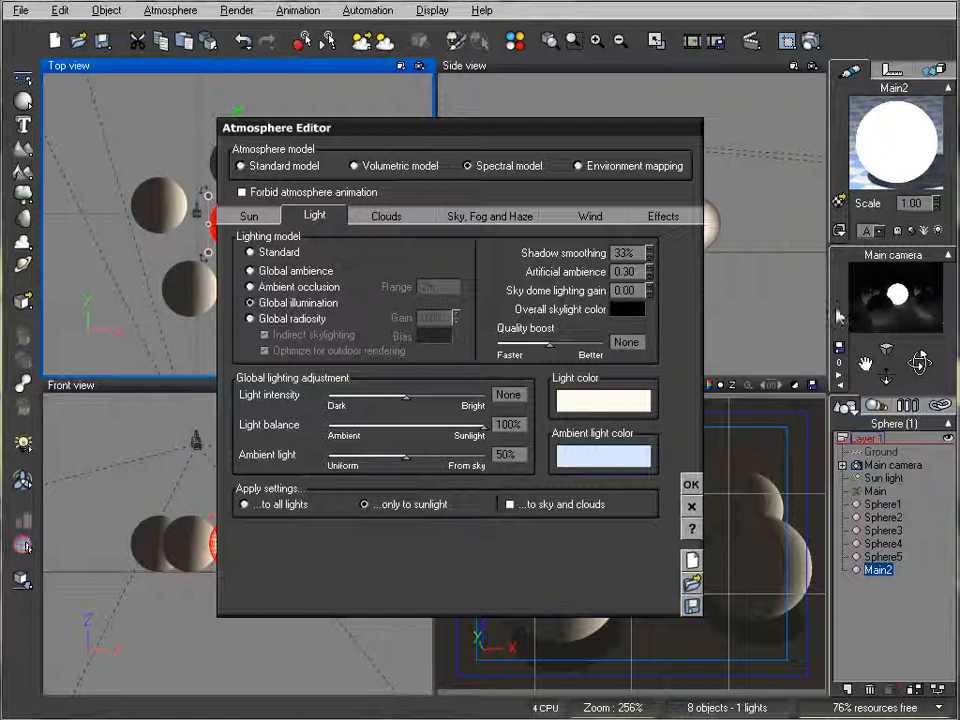
{"action": "left_click", "coordinate": [302, 271]}
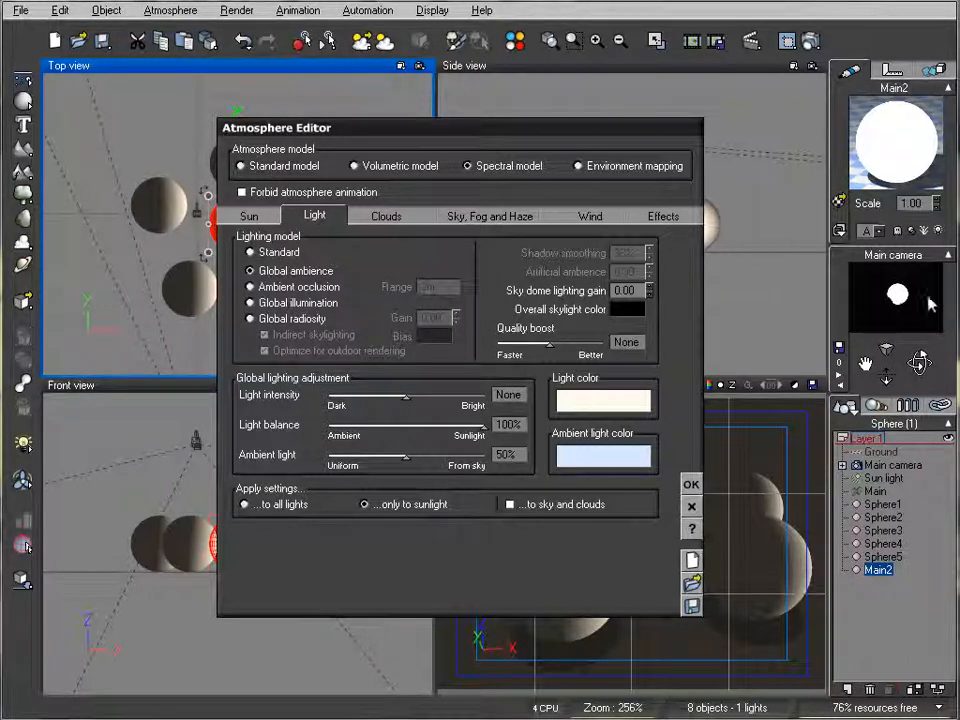
{"action": "left_click", "coordinate": [251, 287]}
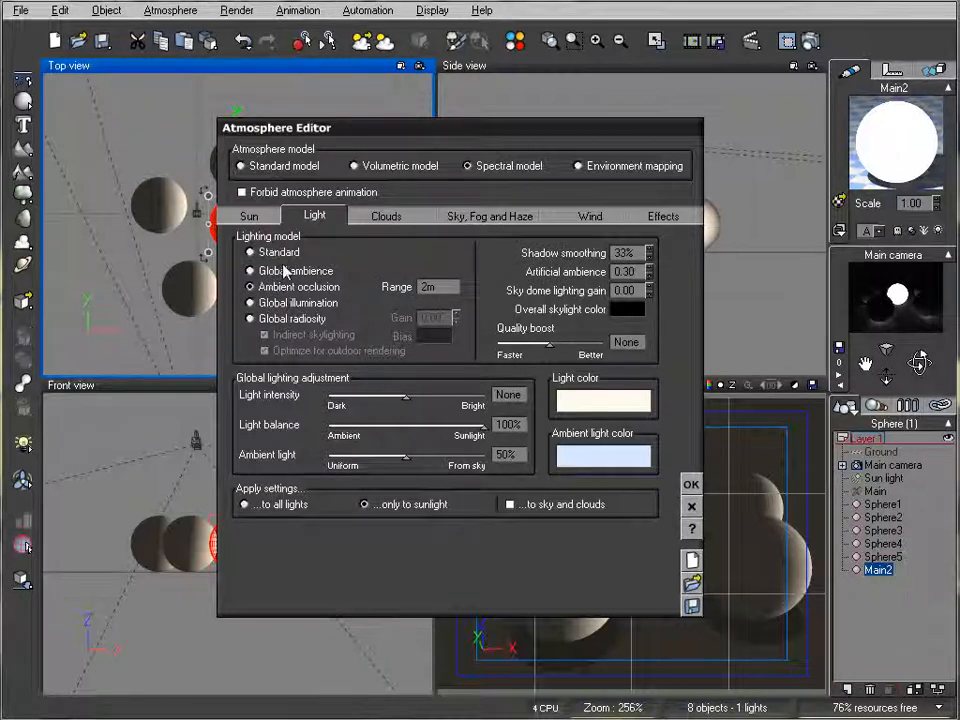
{"action": "left_click", "coordinate": [286, 318]}
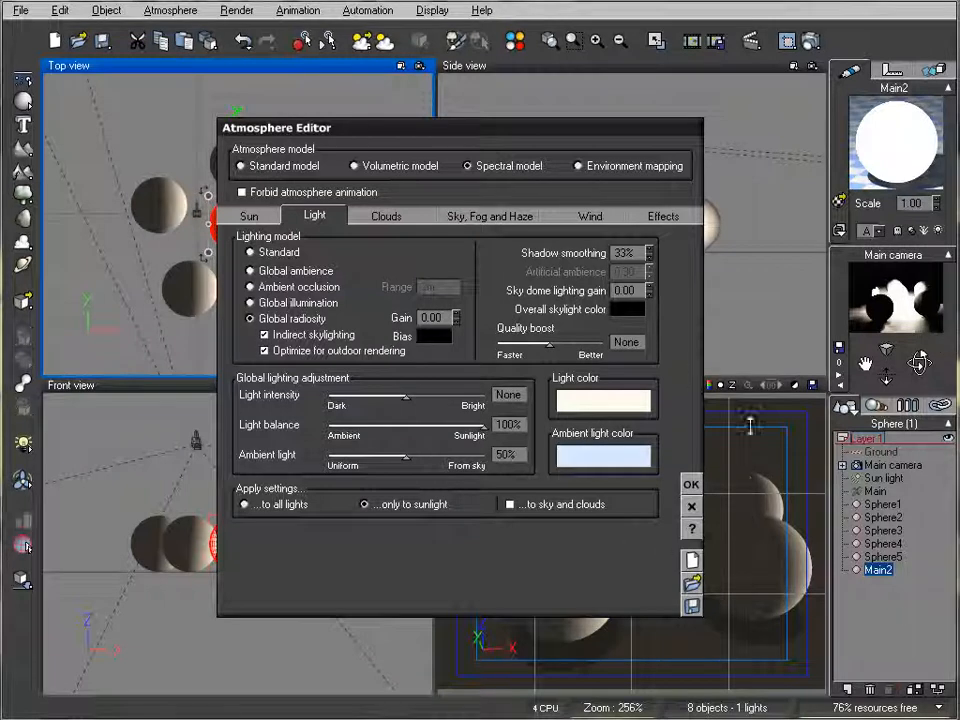
{"action": "left_click", "coordinate": [683, 487]}
- Switch the render quality to the Preview preset, render the radiosity scene and close the result
{"action": "right_click", "coordinate": [811, 42]}
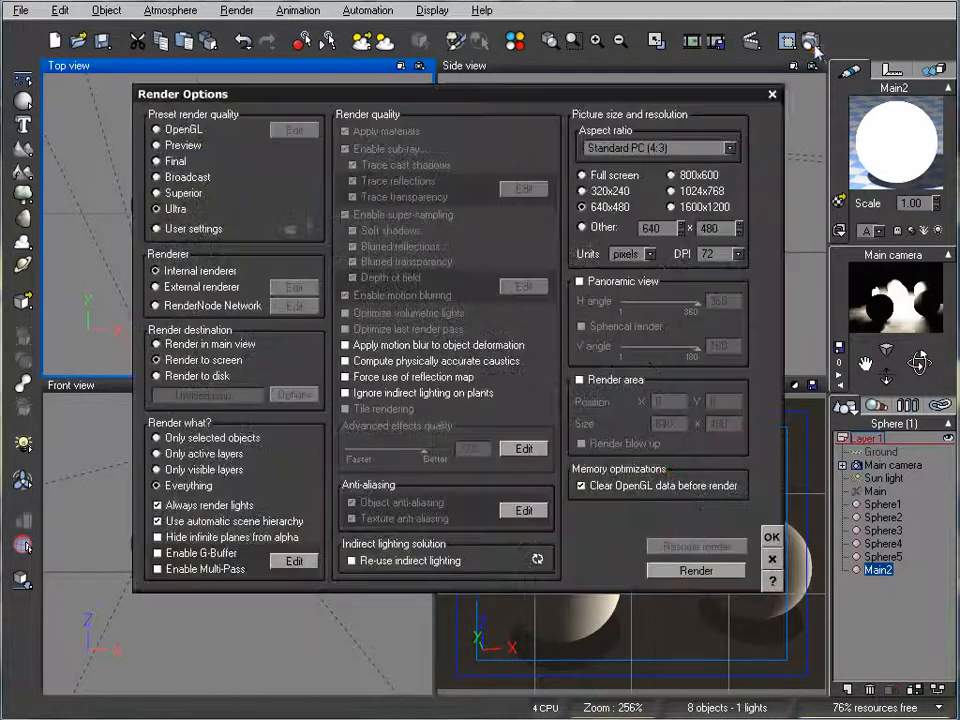
{"action": "left_click", "coordinate": [183, 146]}
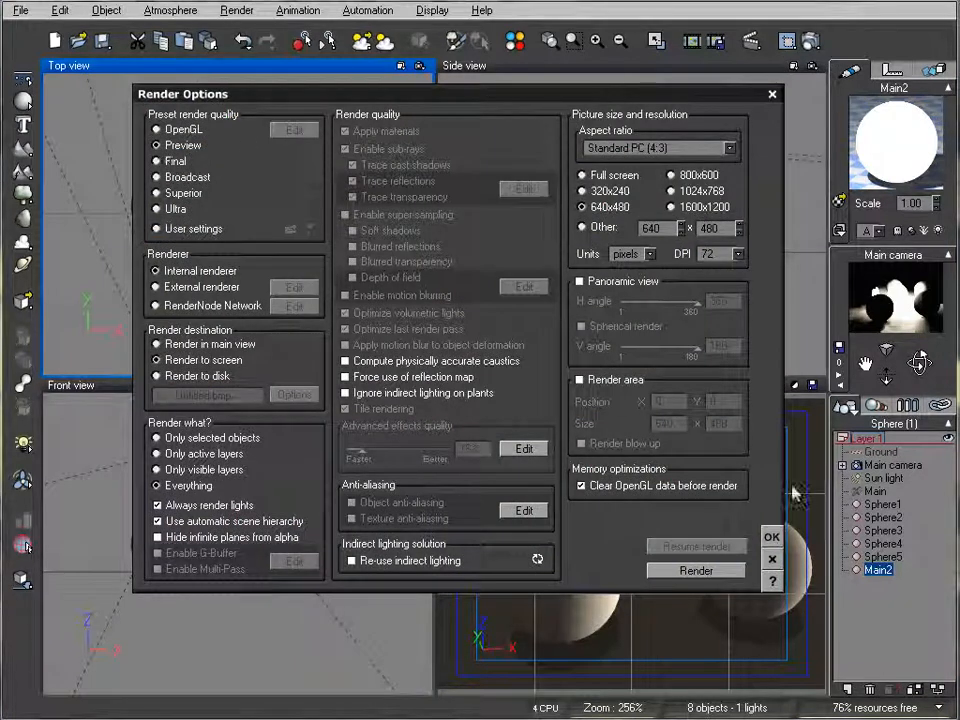
{"action": "left_click", "coordinate": [771, 538]}
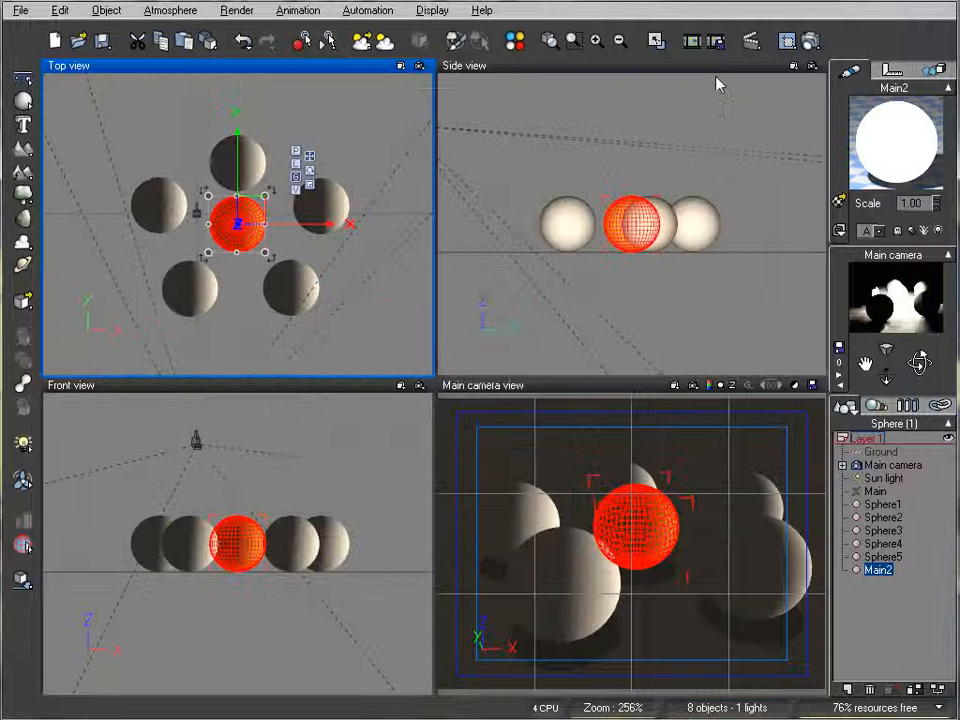
{"action": "left_click", "coordinate": [811, 42]}
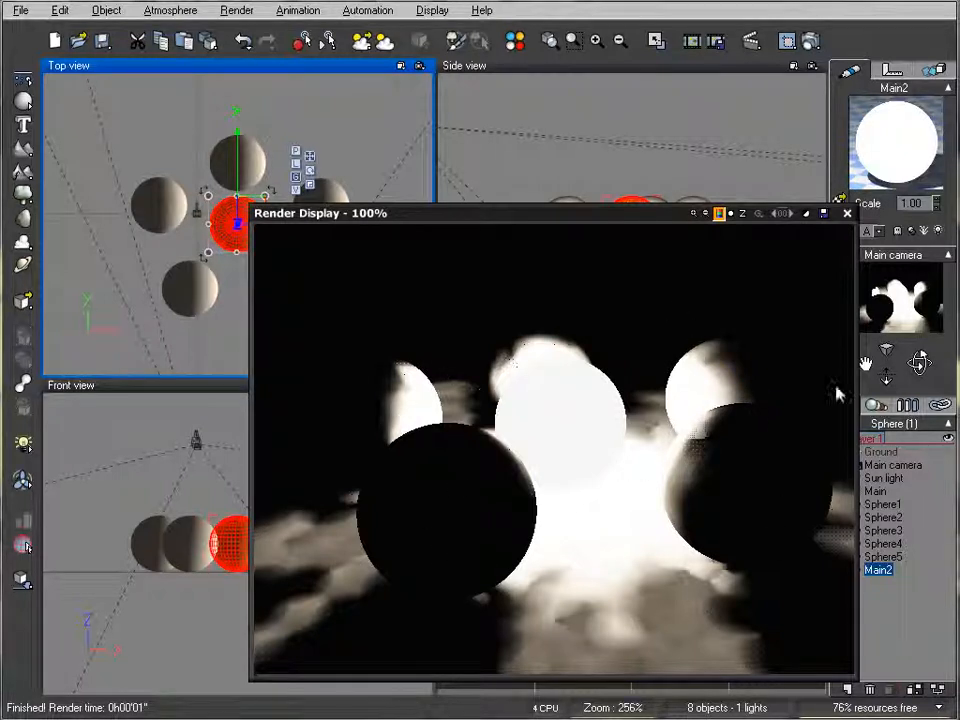
{"action": "left_click", "coordinate": [846, 213]}
- Render the scene with the Final quality preset, inspect the smoother lighting and close the result
{"action": "left_click", "coordinate": [810, 40]}
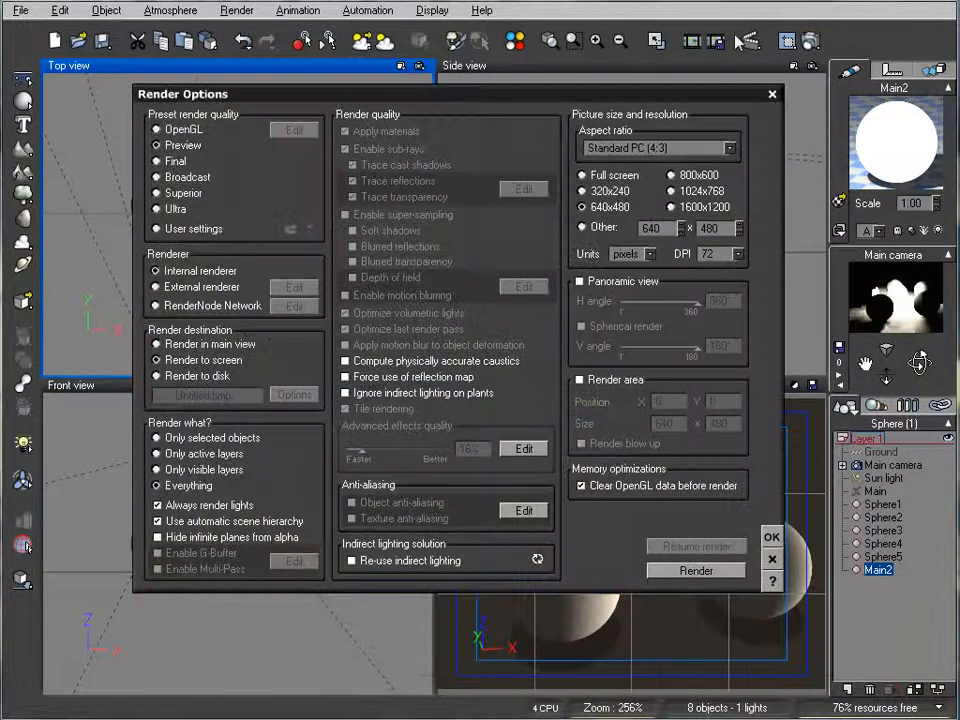
{"action": "left_click", "coordinate": [700, 571]}
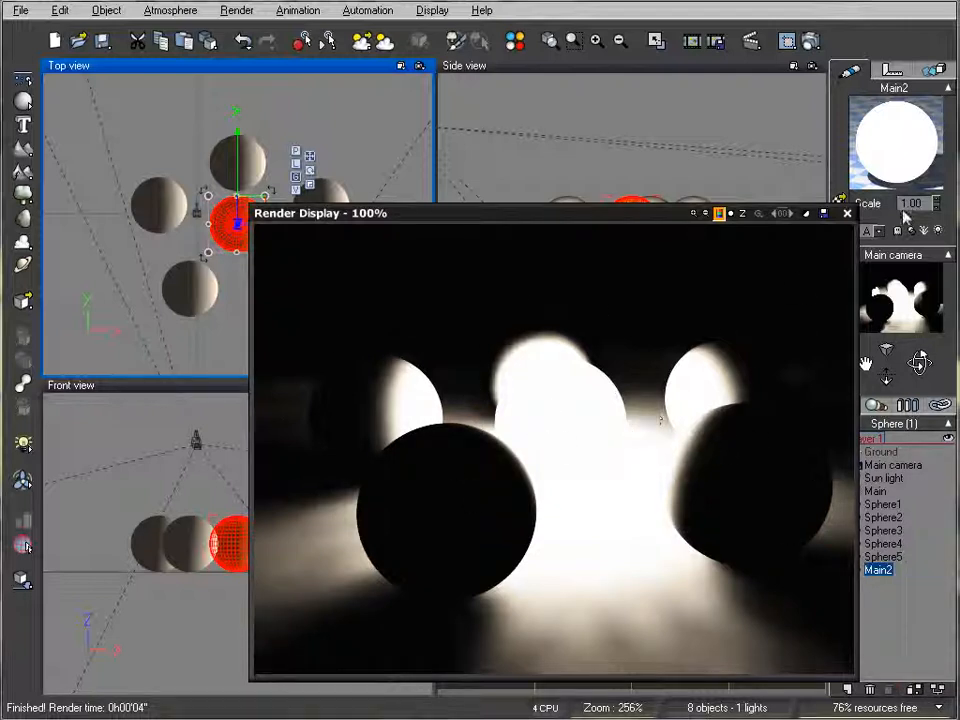
{"action": "left_click", "coordinate": [846, 214]}
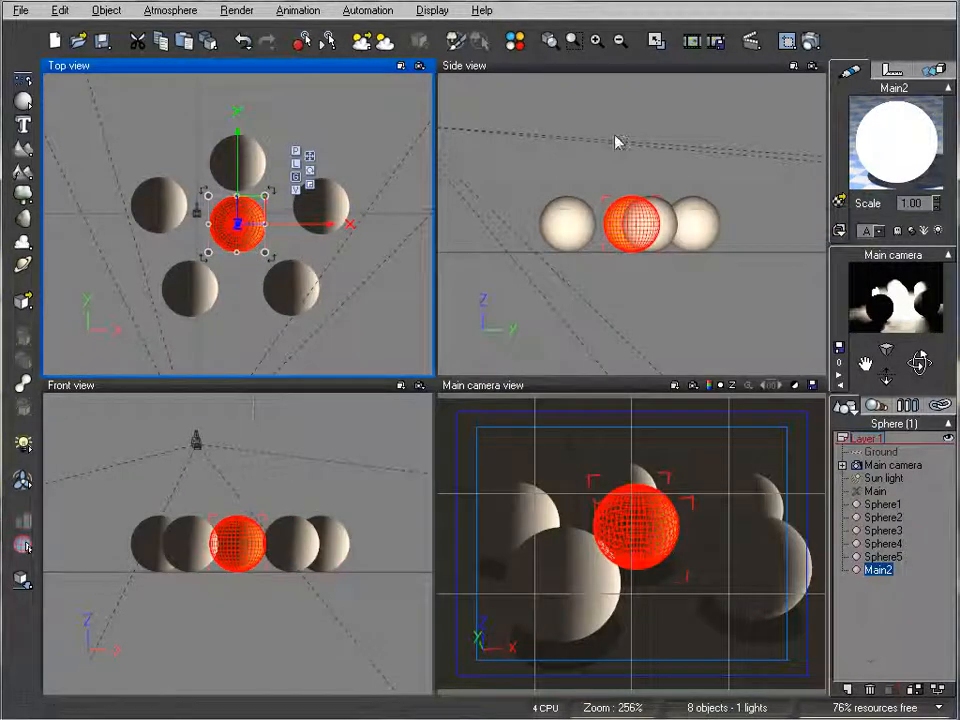
- Render the scene with the Ultra quality preset and close the result
{"action": "left_click", "coordinate": [809, 42]}
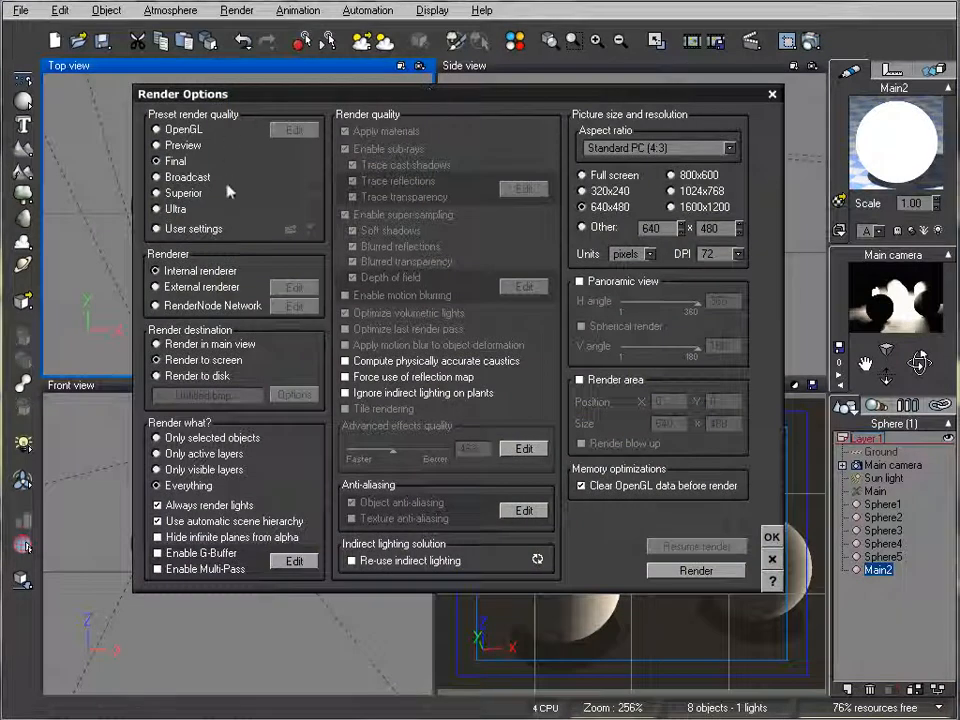
{"action": "left_click", "coordinate": [172, 209]}
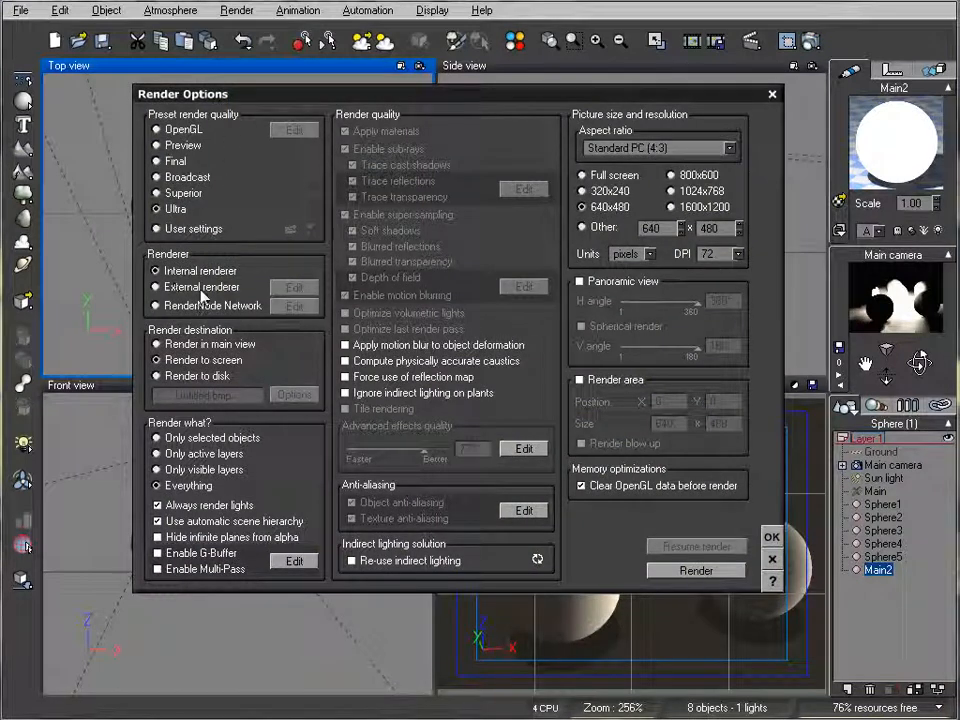
{"action": "left_click", "coordinate": [720, 572]}
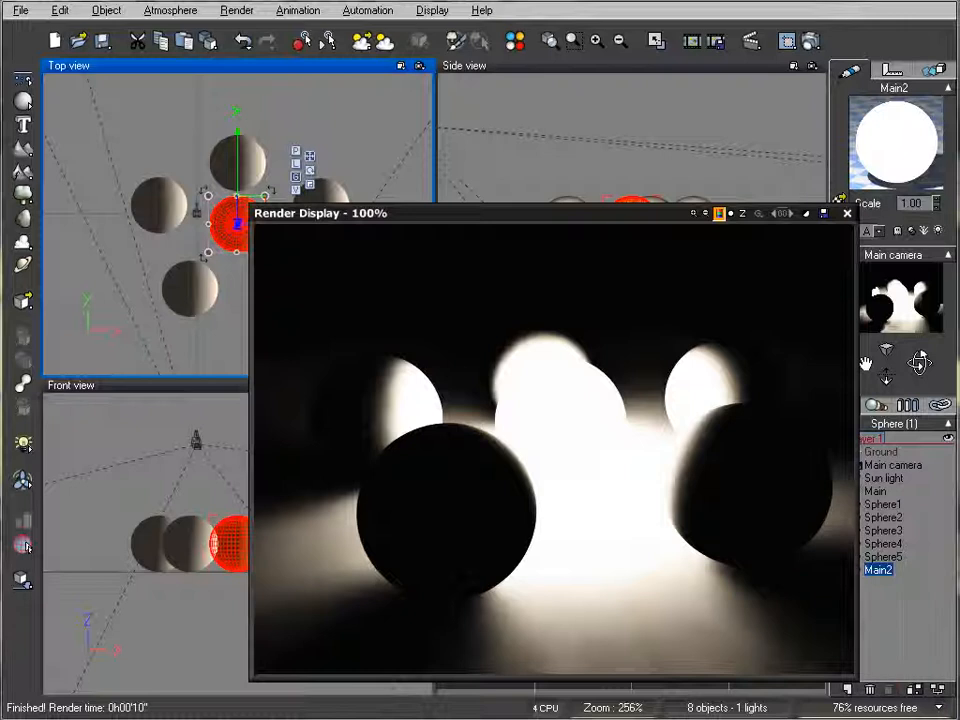
{"action": "left_click", "coordinate": [847, 213]}
- Lower the Main2 material's luminous value to 21%, re-render the scene and close the result
{"action": "right_click", "coordinate": [886, 160]}
{"action": "left_click", "coordinate": [925, 167]}
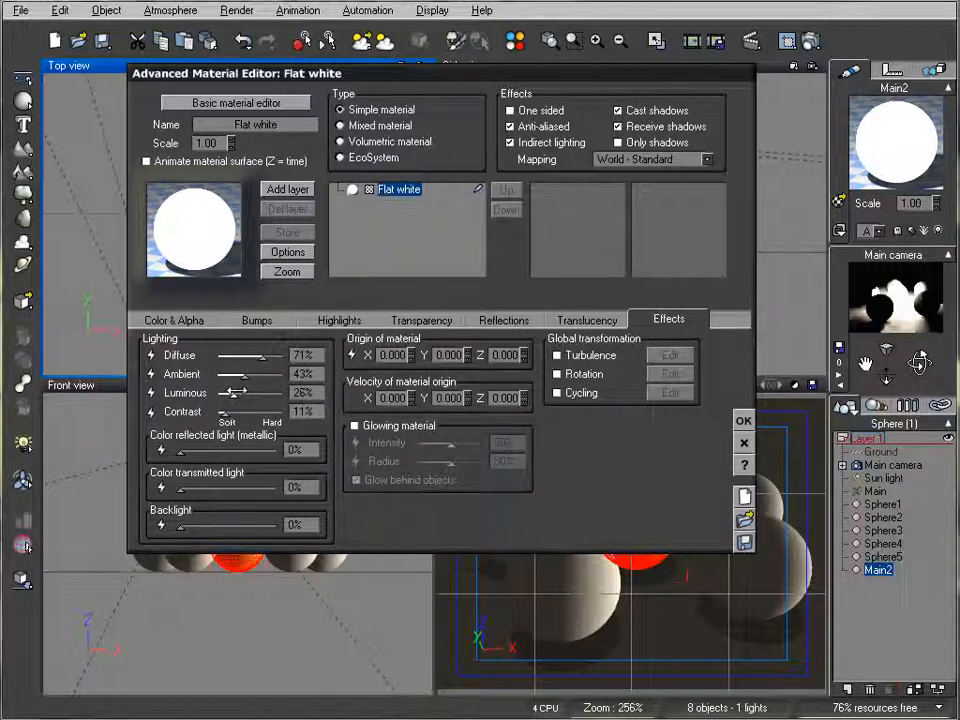
{"action": "left_click_drag", "start_coordinate": [231, 393], "coordinate": [243, 393]}
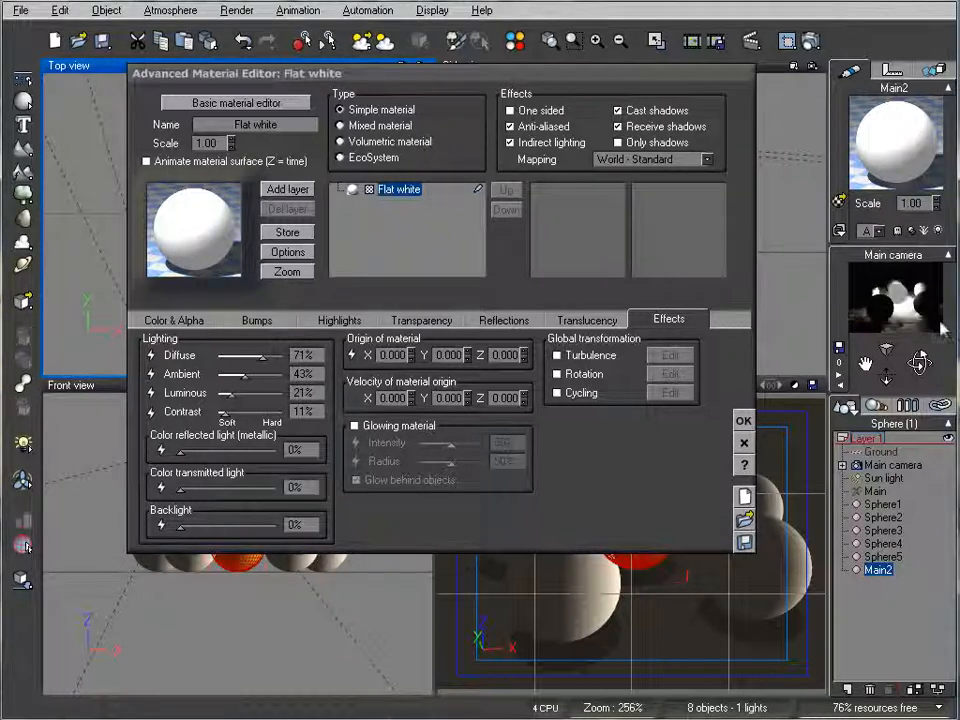
{"action": "left_click", "coordinate": [743, 420]}
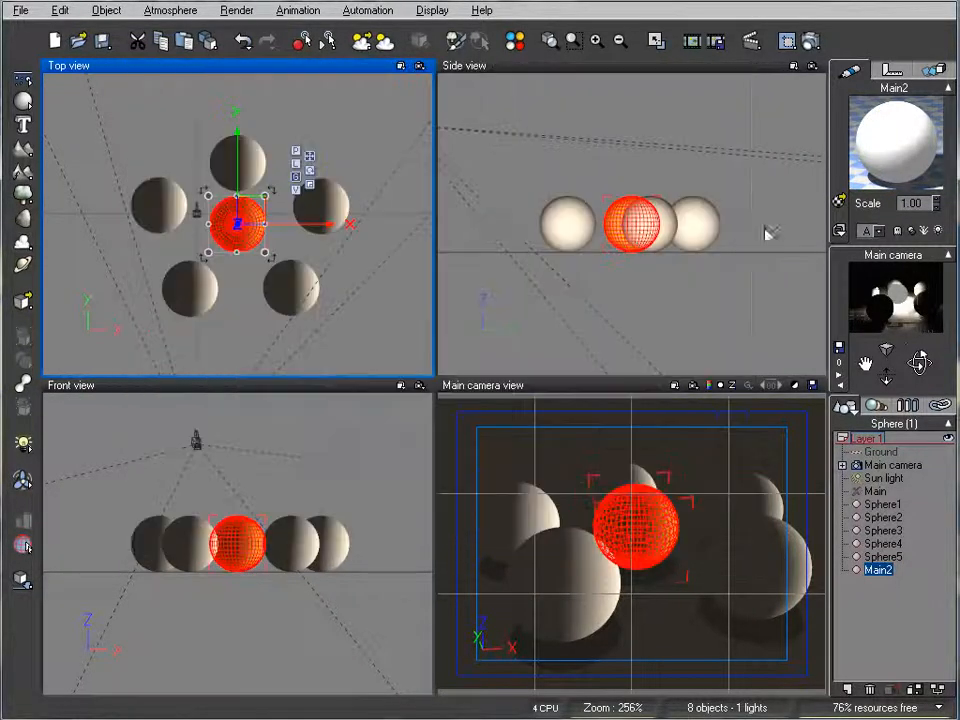
{"action": "left_click", "coordinate": [810, 40]}
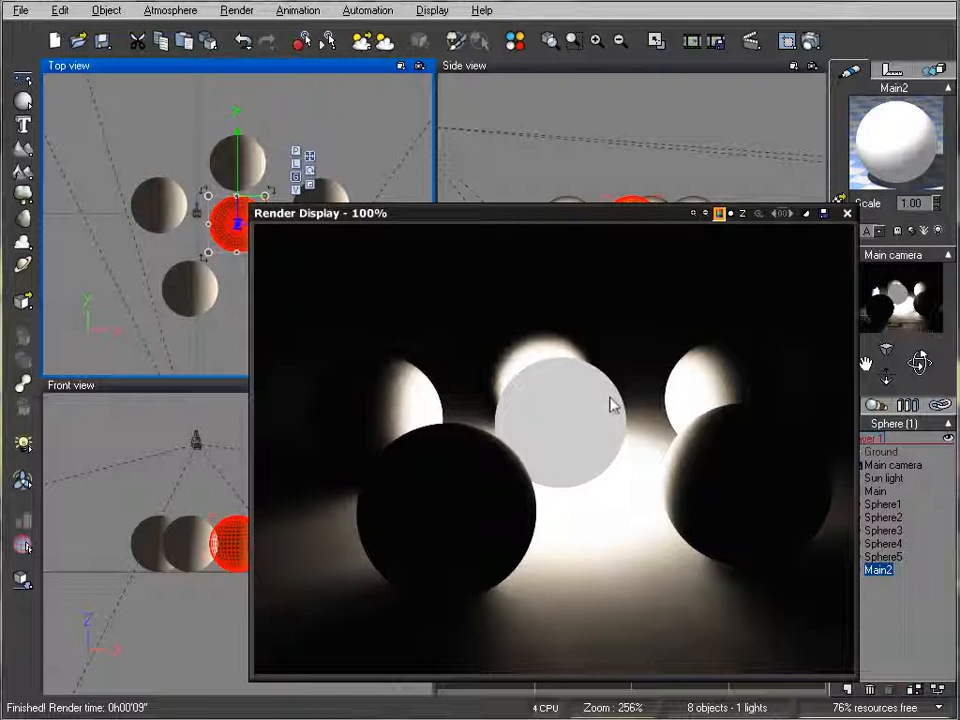
{"action": "left_click", "coordinate": [847, 214]}
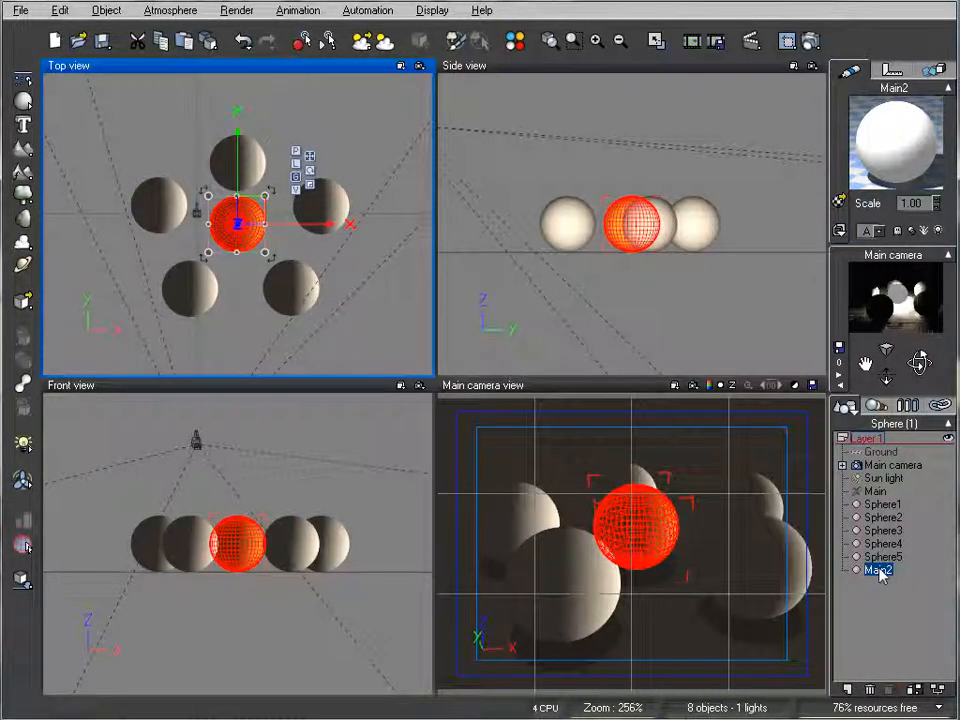
- Duplicate the Main2 sphere, hide the original and assign the clear glass material from the Basic collection to the copy
{"action": "key", "text": "ctrl+d"}
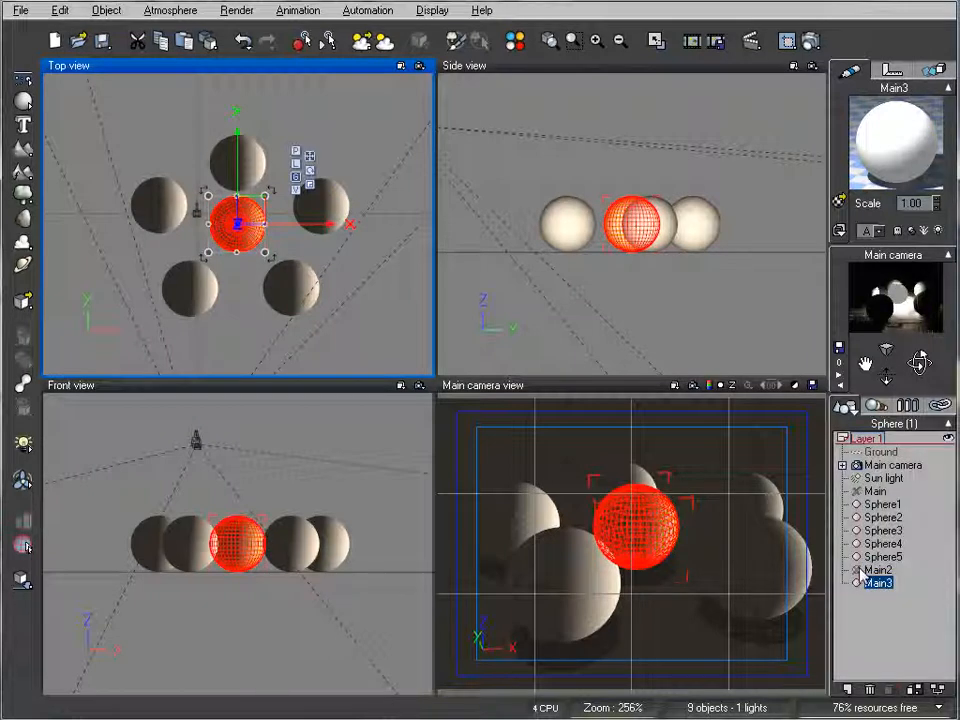
{"action": "left_click", "coordinate": [864, 190]}
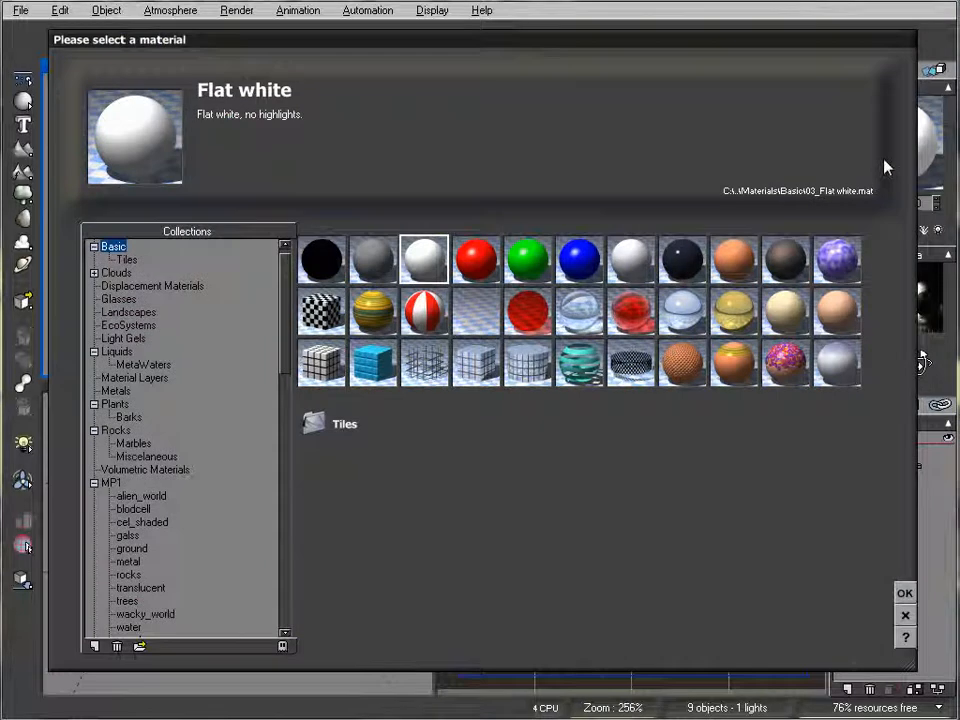
{"action": "left_click", "coordinate": [580, 311]}
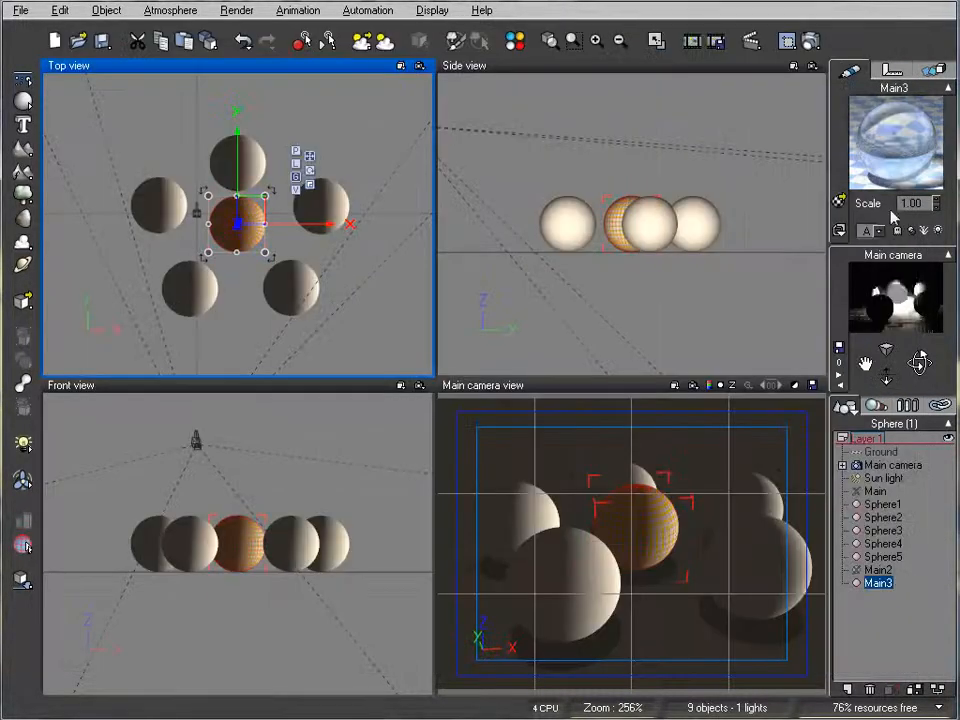
{"action": "key", "text": "Return"}
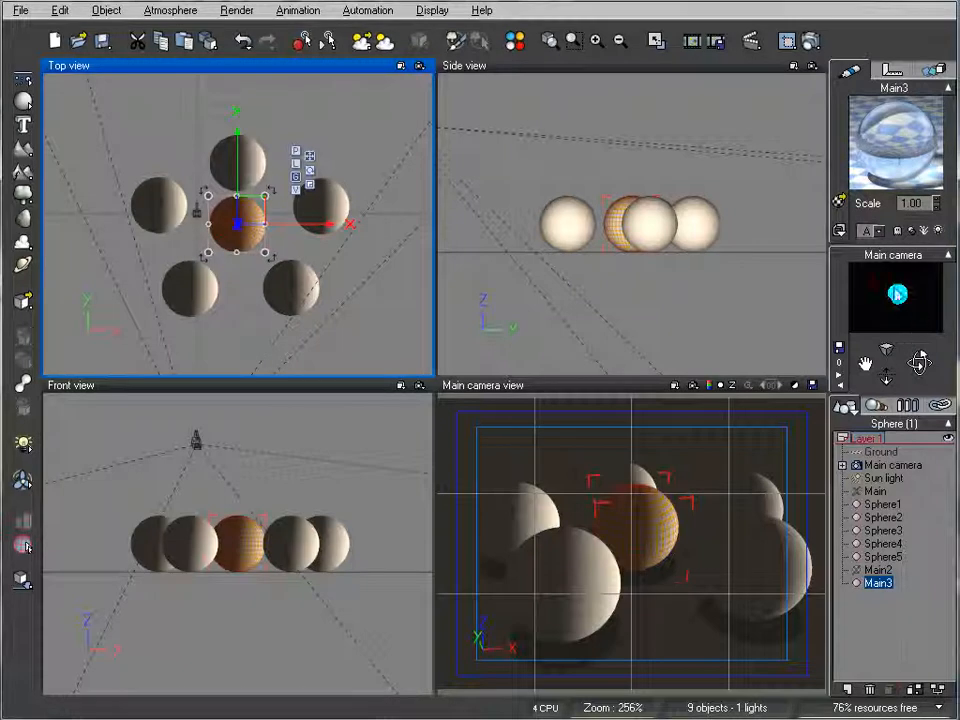
- Add a quadratic light at the centre of the Main3 sphere and lower its power to 40
{"action": "left_click_drag", "start_coordinate": [22, 443], "coordinate": [63, 452]}
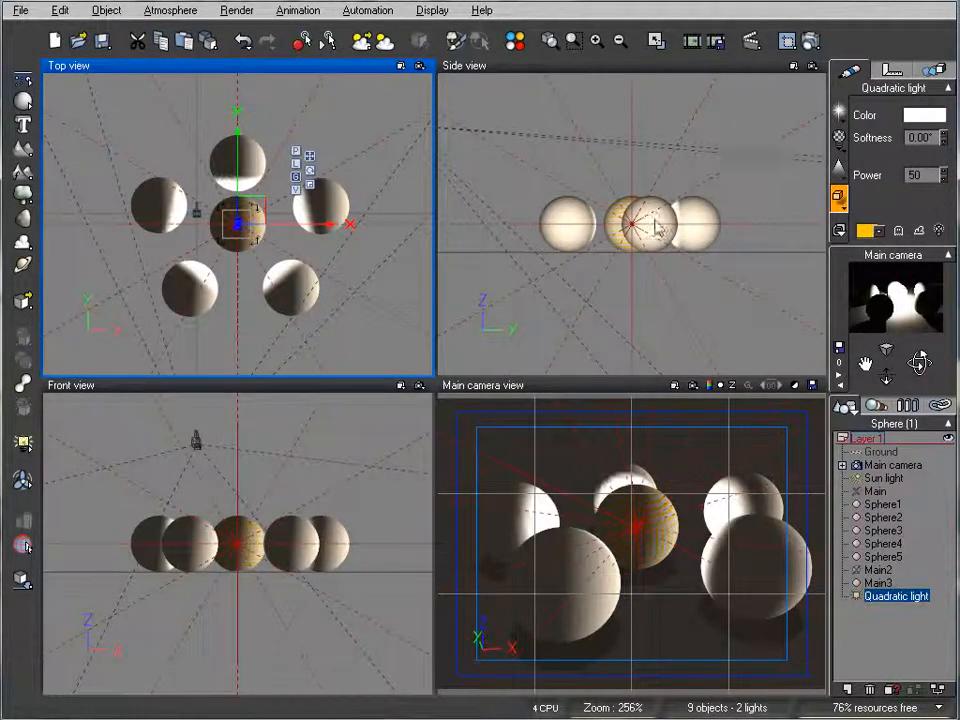
{"action": "left_click", "coordinate": [653, 252]}
{"action": "right_click_drag", "start_coordinate": [318, 238], "coordinate": [407, 240]}
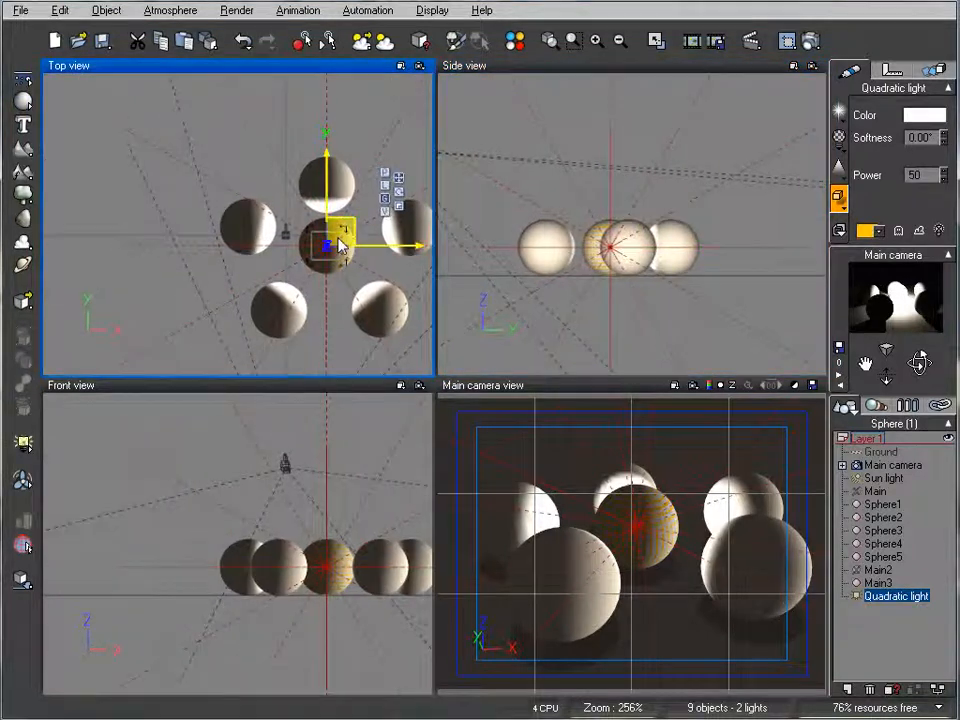
{"action": "left_click_drag", "start_coordinate": [338, 237], "coordinate": [339, 233]}
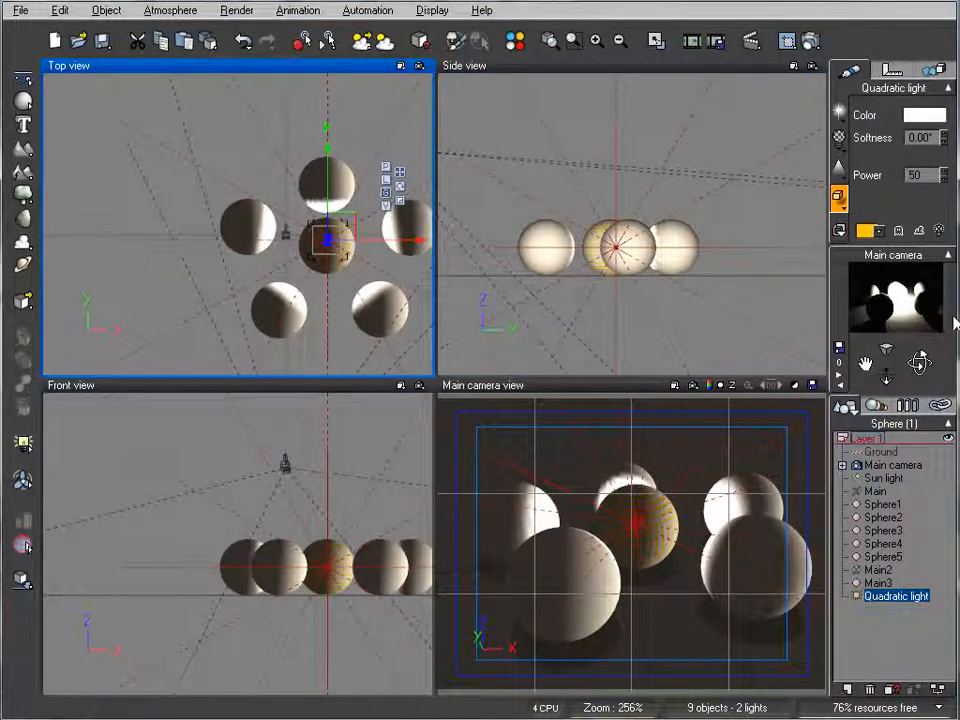
{"action": "right_click_drag", "start_coordinate": [469, 278], "coordinate": [498, 322]}
{"action": "left_click_drag", "start_coordinate": [666, 273], "coordinate": [661, 273]}
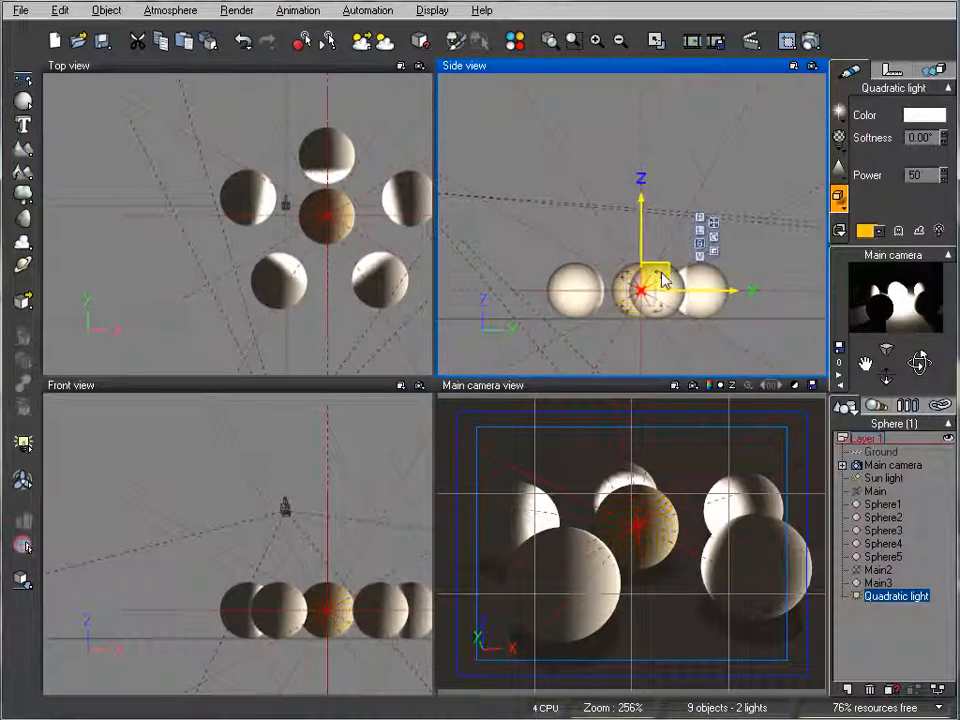
{"action": "left_click", "coordinate": [945, 178]}
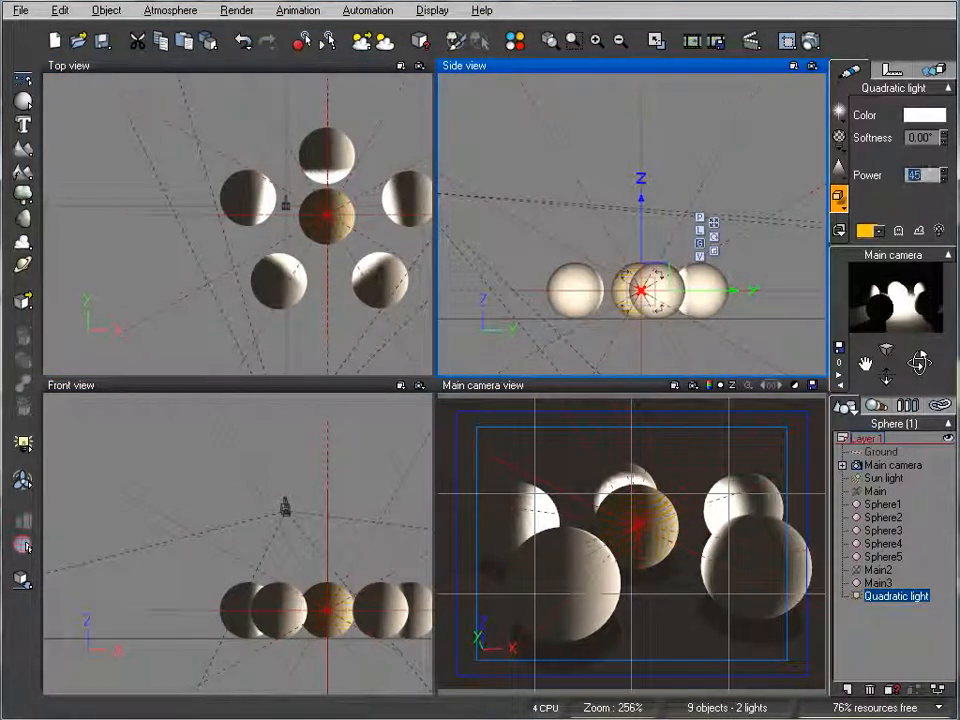
- Set the Main3 glass material's global transparency to 69% and its fading out to 54%
{"action": "left_click", "coordinate": [879, 584]}
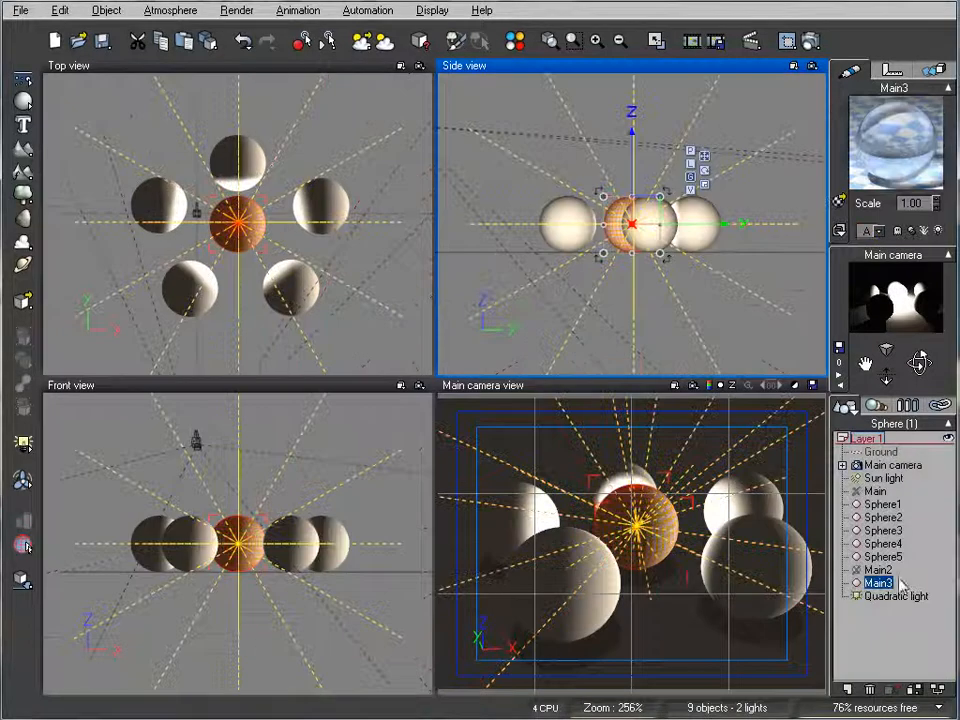
{"action": "right_click", "coordinate": [879, 161]}
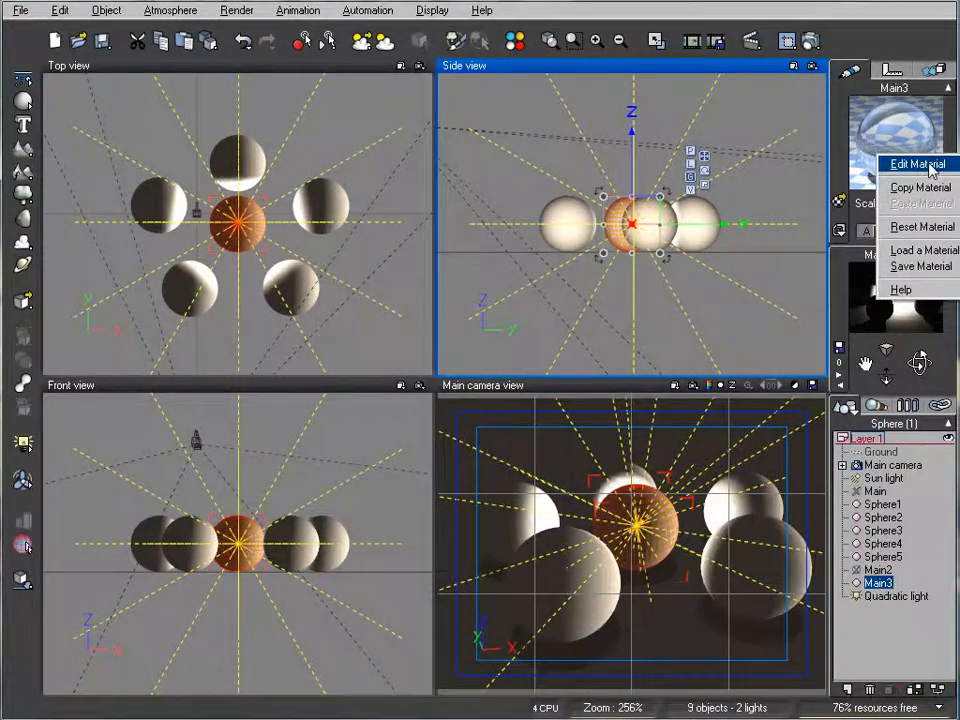
{"action": "left_click", "coordinate": [914, 164]}
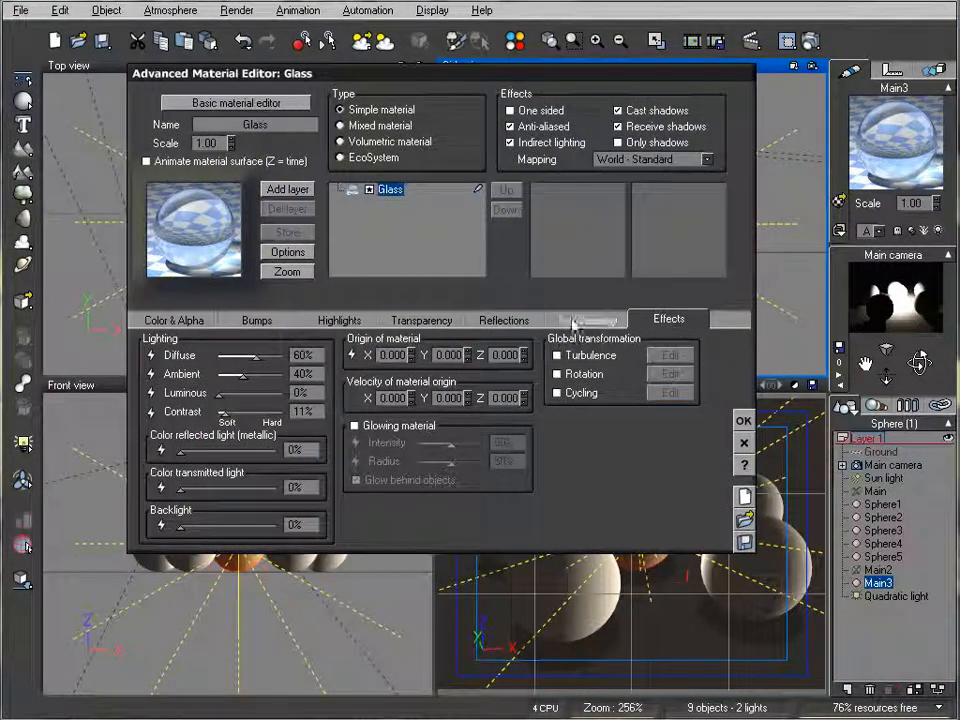
{"action": "left_click", "coordinate": [420, 320]}
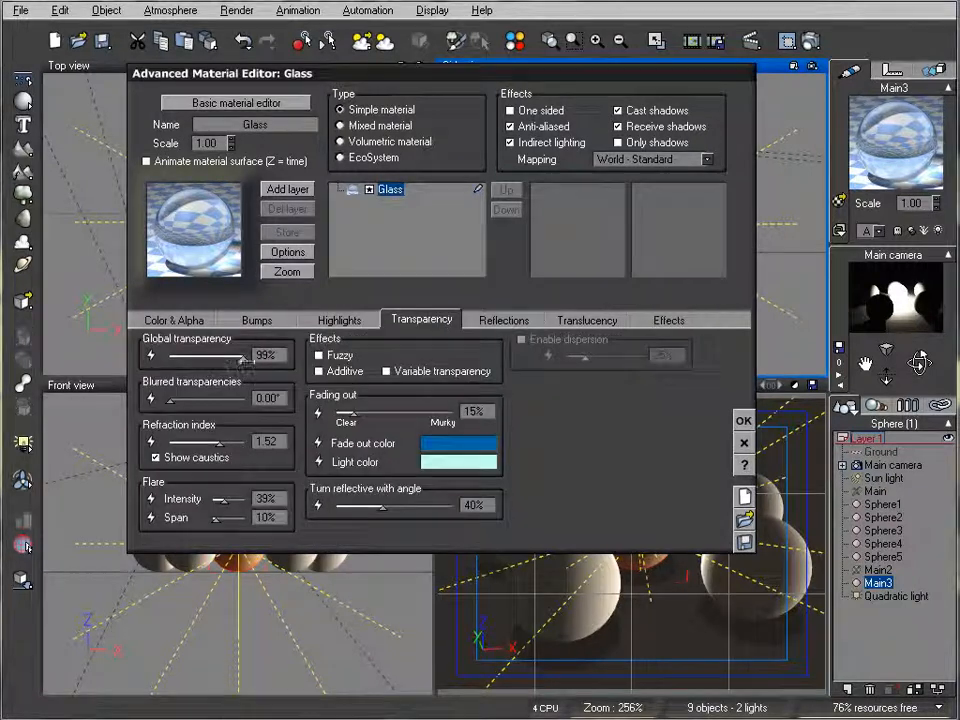
{"action": "left_click_drag", "start_coordinate": [233, 357], "coordinate": [227, 357]}
{"action": "left_click_drag", "start_coordinate": [350, 411], "coordinate": [396, 411]}
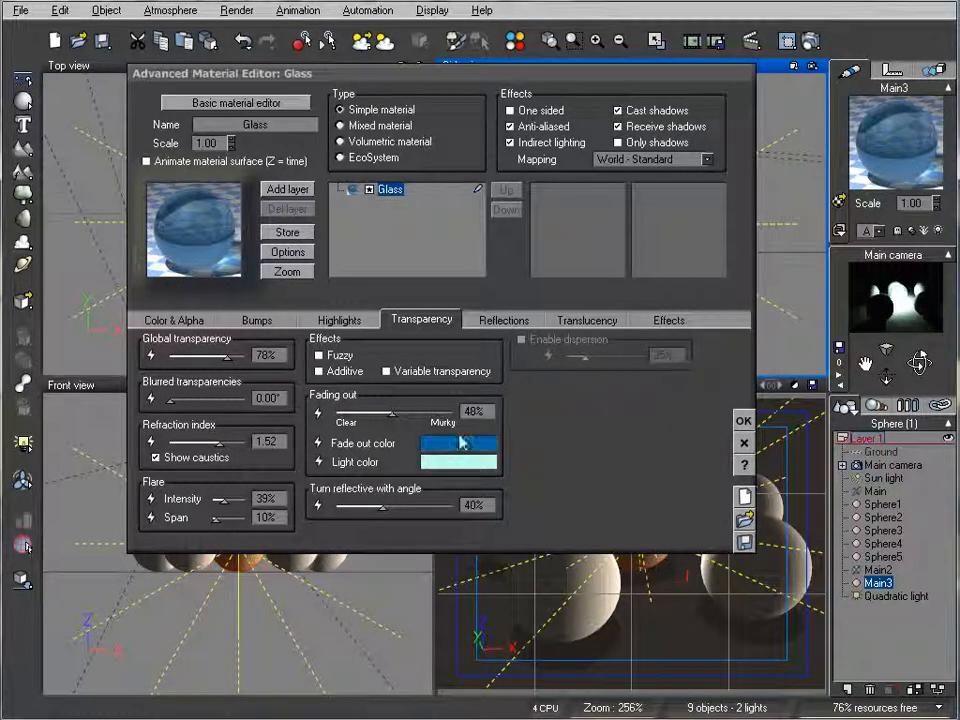
{"action": "left_click_drag", "start_coordinate": [417, 411], "coordinate": [425, 409]}
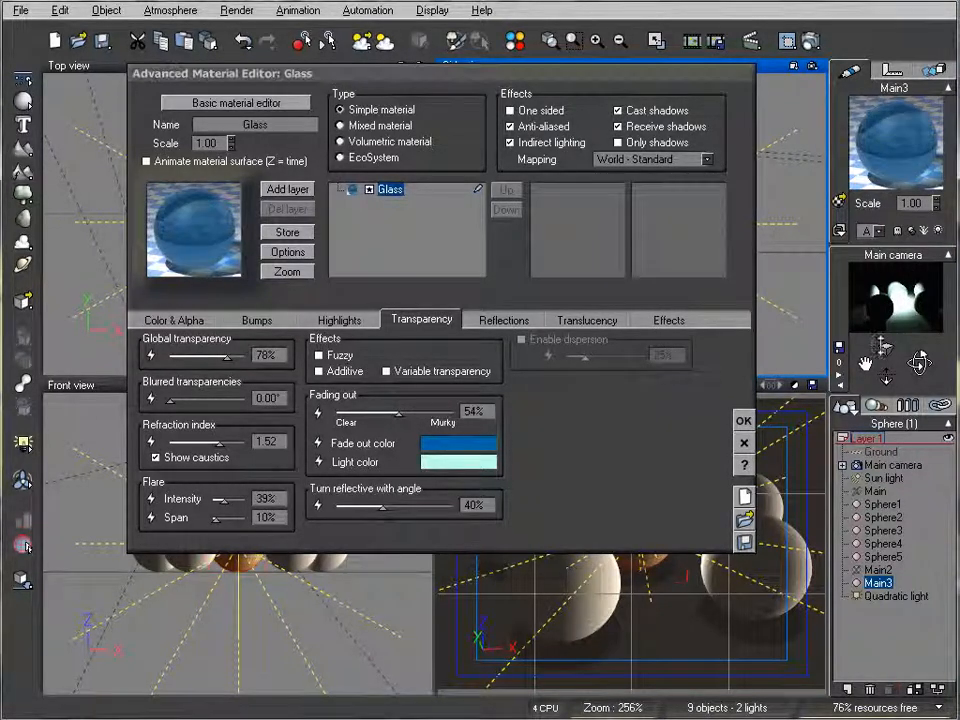
{"action": "left_click_drag", "start_coordinate": [228, 357], "coordinate": [221, 357]}
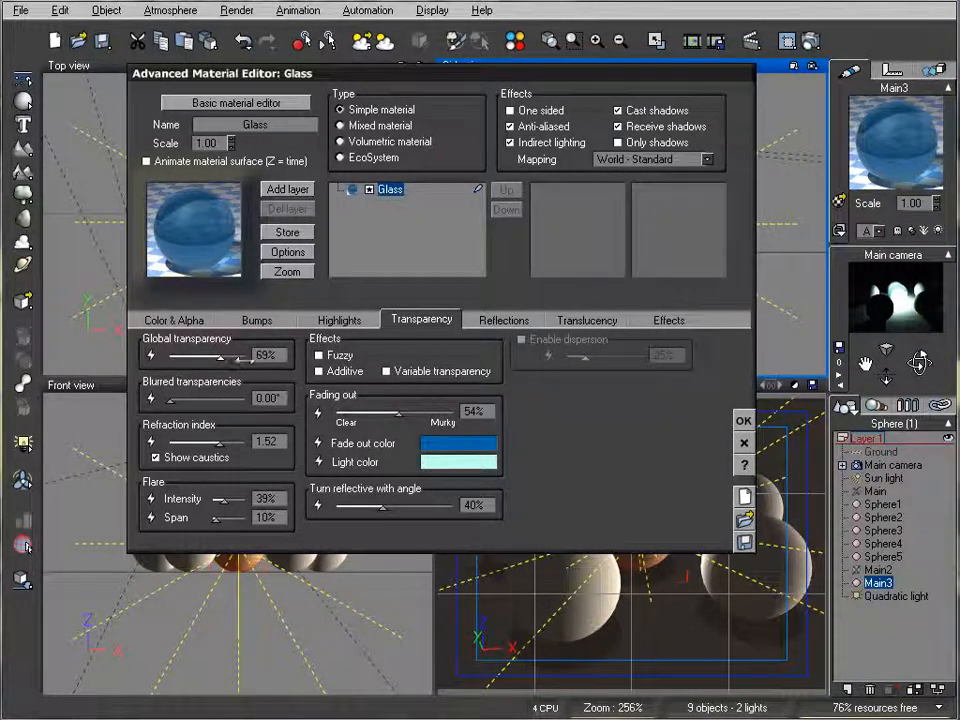
{"action": "left_click", "coordinate": [743, 422]}
- Render the scene with the murkier glass sphere and close the result
{"action": "left_click", "coordinate": [810, 40]}
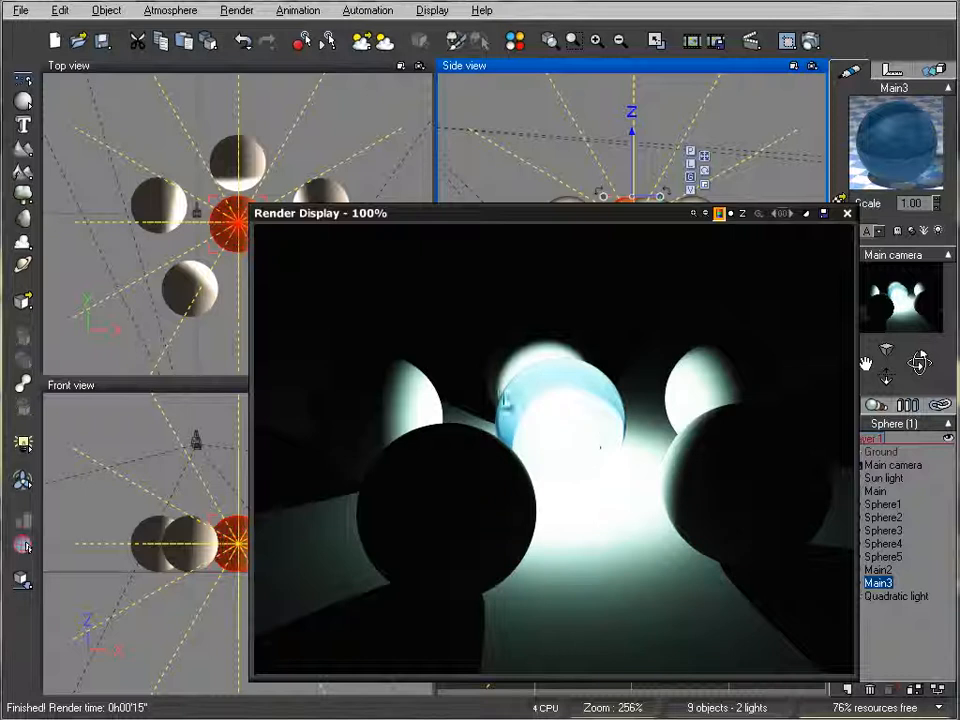
{"action": "left_click", "coordinate": [846, 213]}
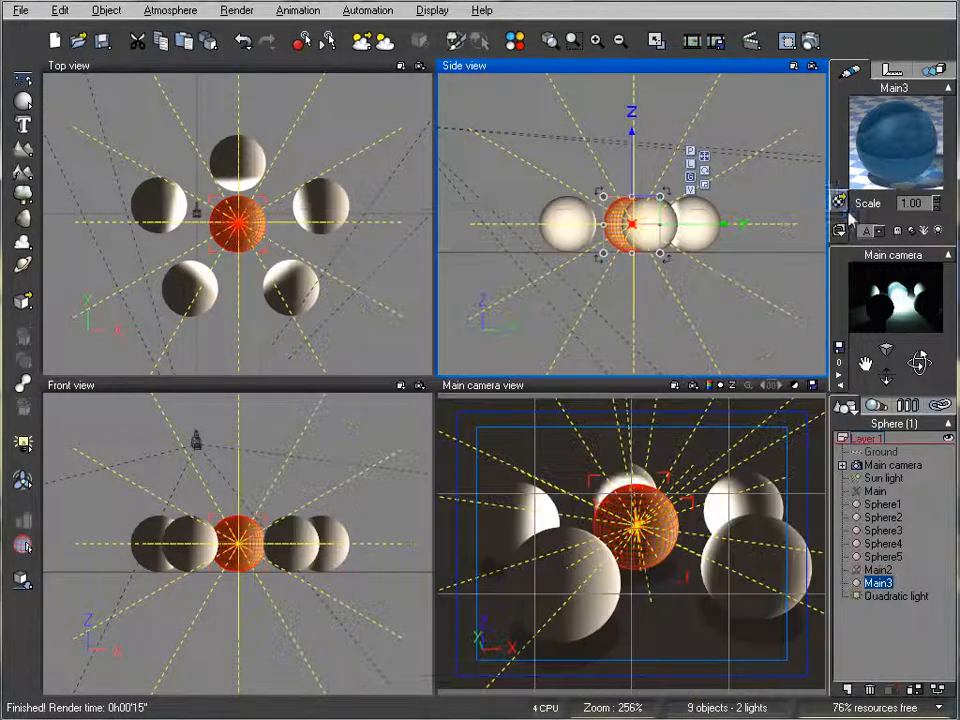
- Make the Main3 glass material glow with 36% intensity and 18% radius
{"action": "left_click", "coordinate": [549, 41]}
{"action": "left_click_drag", "start_coordinate": [550, 76], "coordinate": [592, 134]}
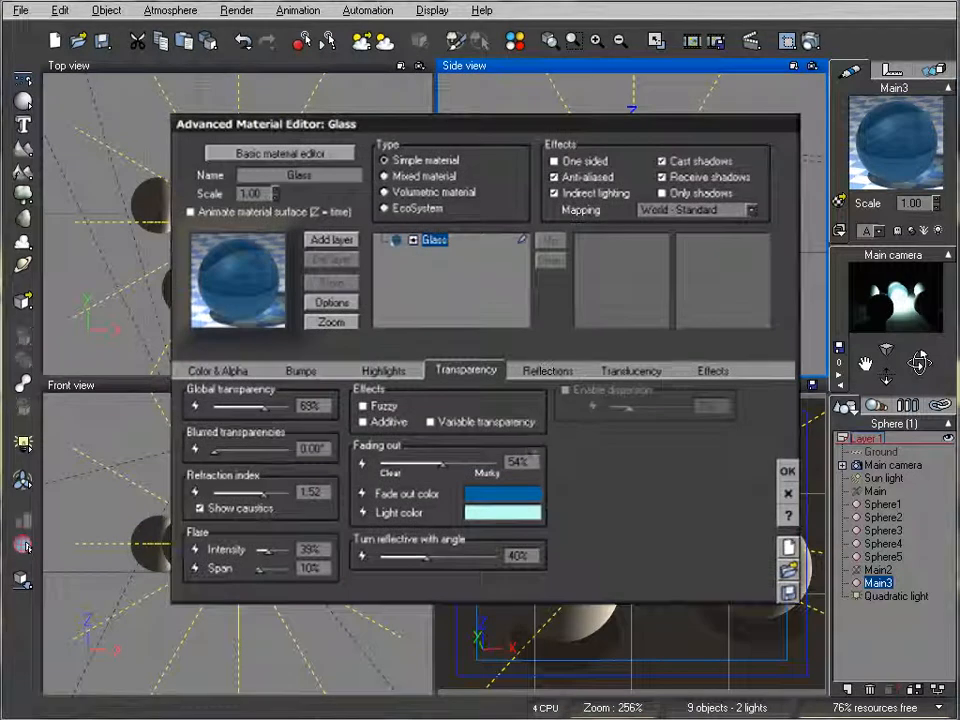
{"action": "left_click", "coordinate": [713, 370]}
{"action": "left_click", "coordinate": [399, 476]}
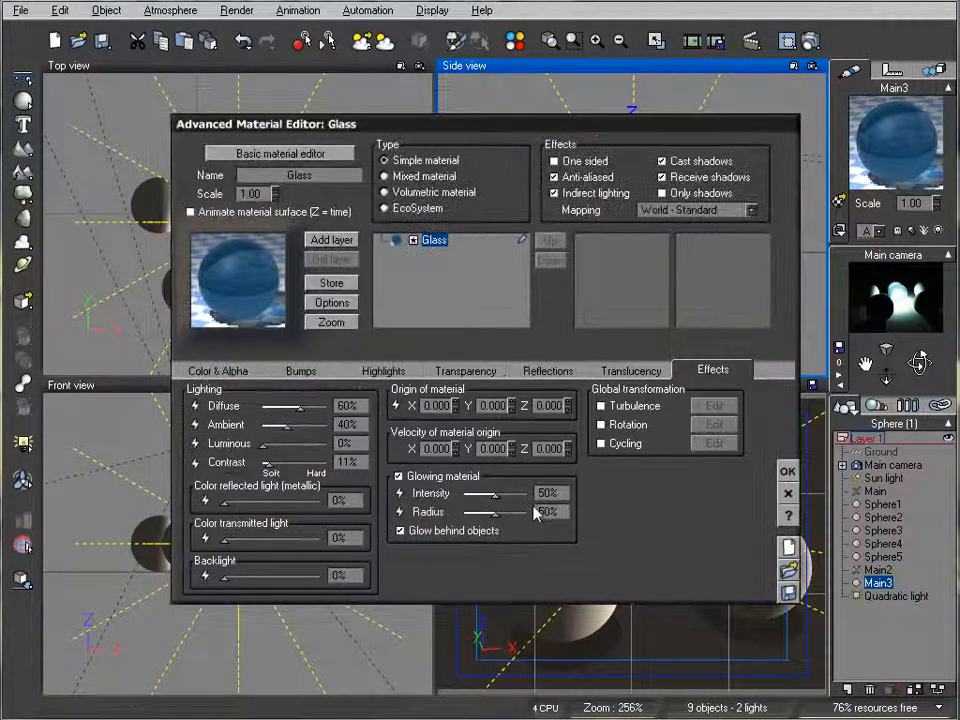
{"action": "mouse_move", "coordinate": [512, 495]}
{"action": "left_mouse_down"}
{"action": "mouse_move", "coordinate": [481, 512]}
{"action": "mouse_move", "coordinate": [502, 511]}
{"action": "mouse_move", "coordinate": [506, 492]}
{"action": "left_mouse_up"}
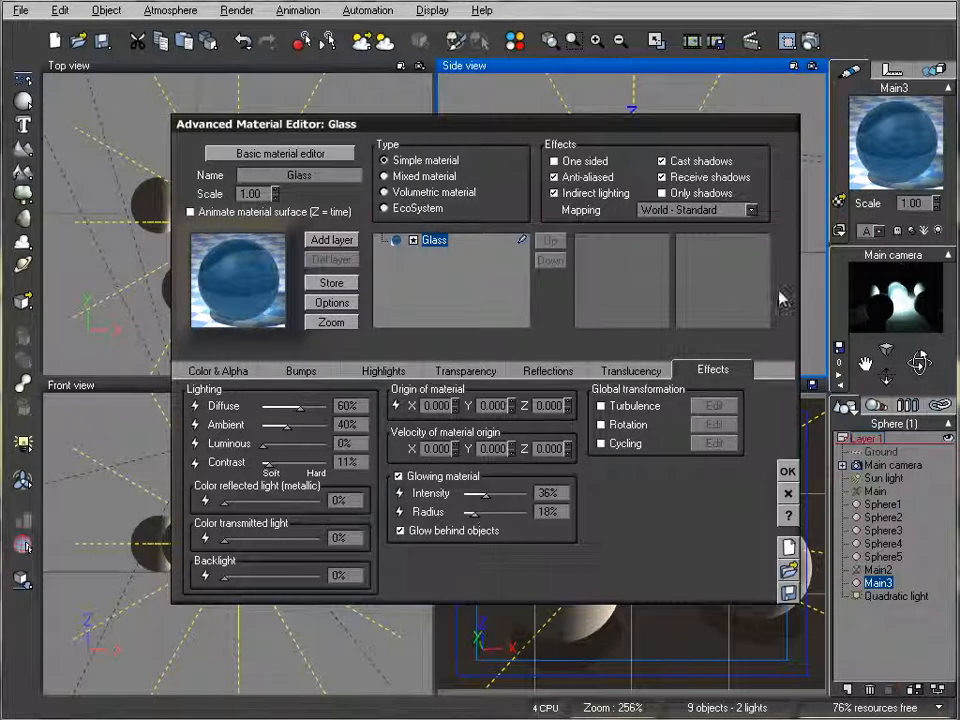
- Change the glass material's fade out color to a bright orange with hue 25 and luminosity 153
{"action": "left_click", "coordinate": [465, 371]}
{"action": "right_click", "coordinate": [505, 492]}
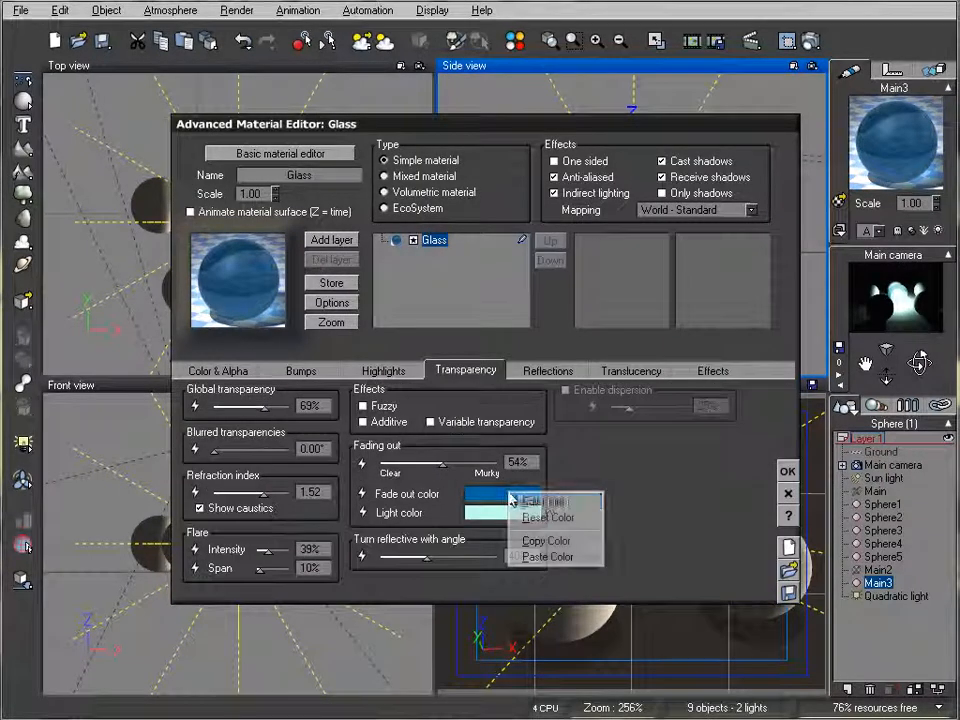
{"action": "left_click", "coordinate": [527, 500]}
{"action": "left_click_drag", "start_coordinate": [467, 217], "coordinate": [388, 219]}
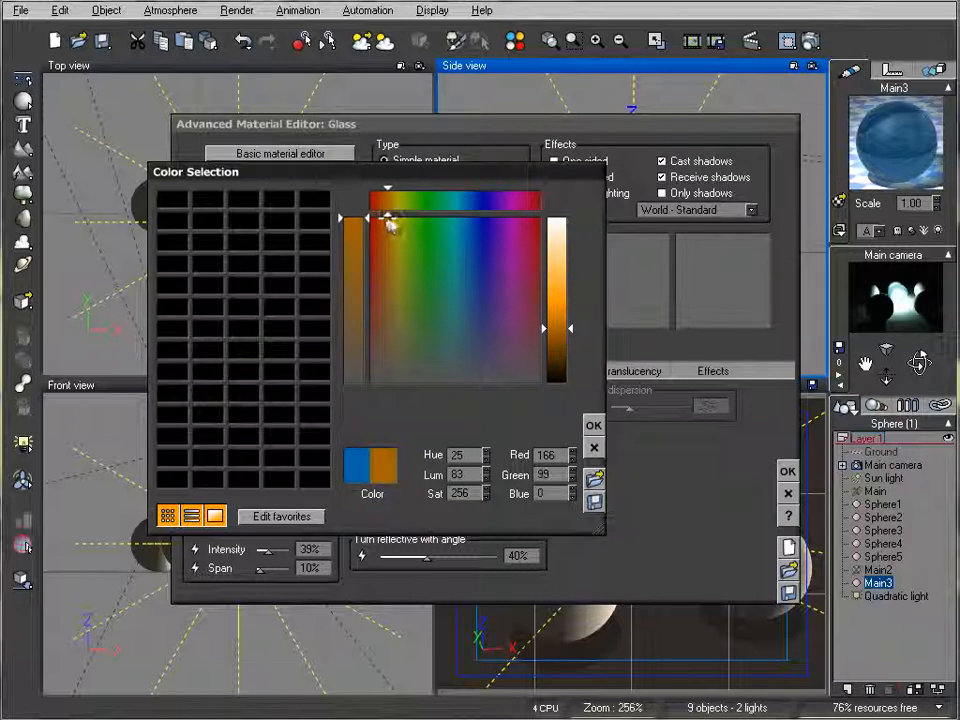
{"action": "left_click_drag", "start_coordinate": [568, 328], "coordinate": [558, 300]}
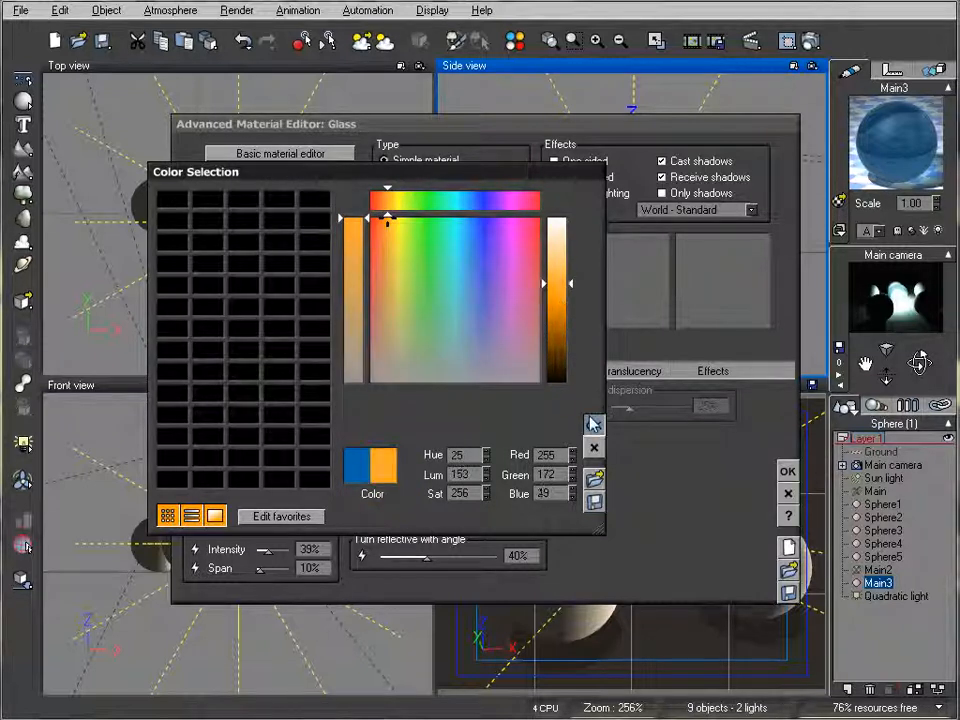
{"action": "left_click", "coordinate": [593, 425]}
- Change the glass material's light color to a warm cream of RGB 254, 250, 237
{"action": "right_click", "coordinate": [516, 514]}
{"action": "left_click", "coordinate": [528, 524]}
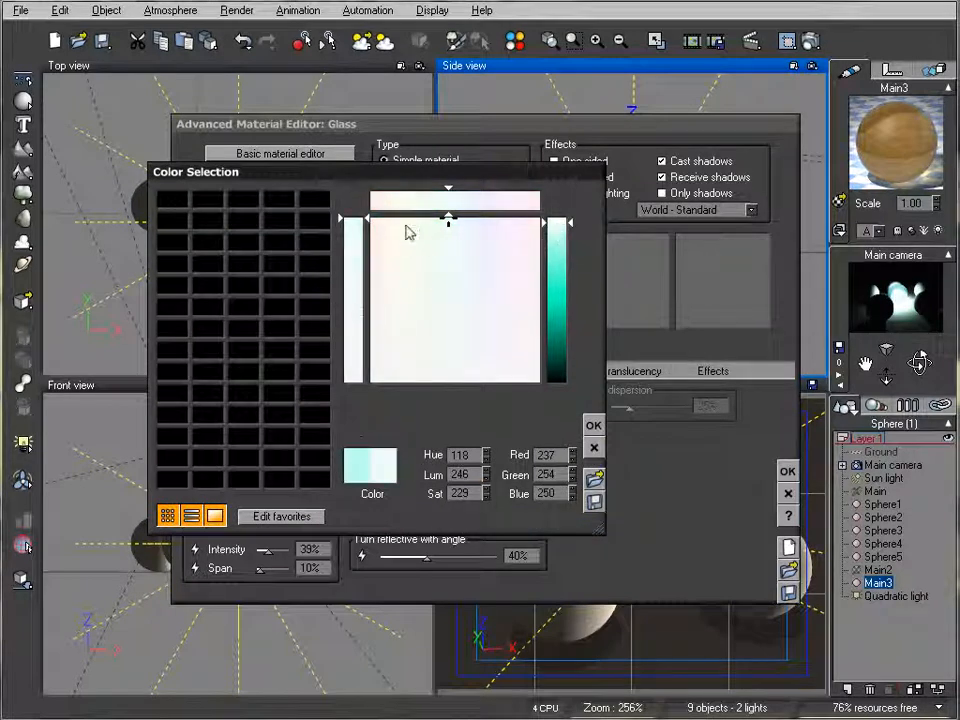
{"action": "left_click_drag", "start_coordinate": [448, 217], "coordinate": [391, 222]}
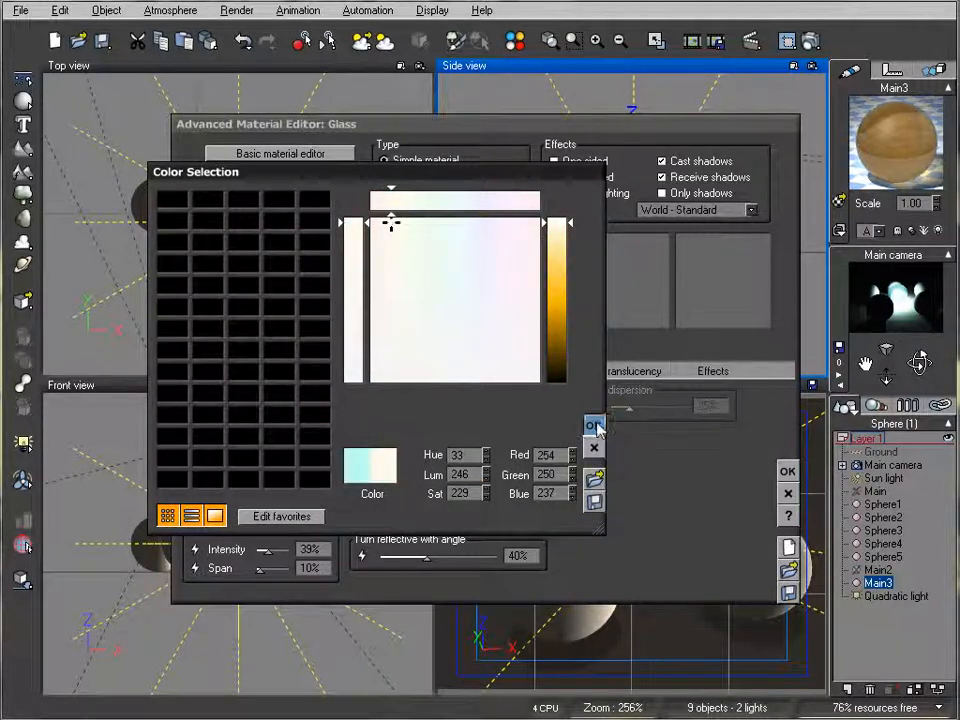
{"action": "left_click", "coordinate": [593, 425]}
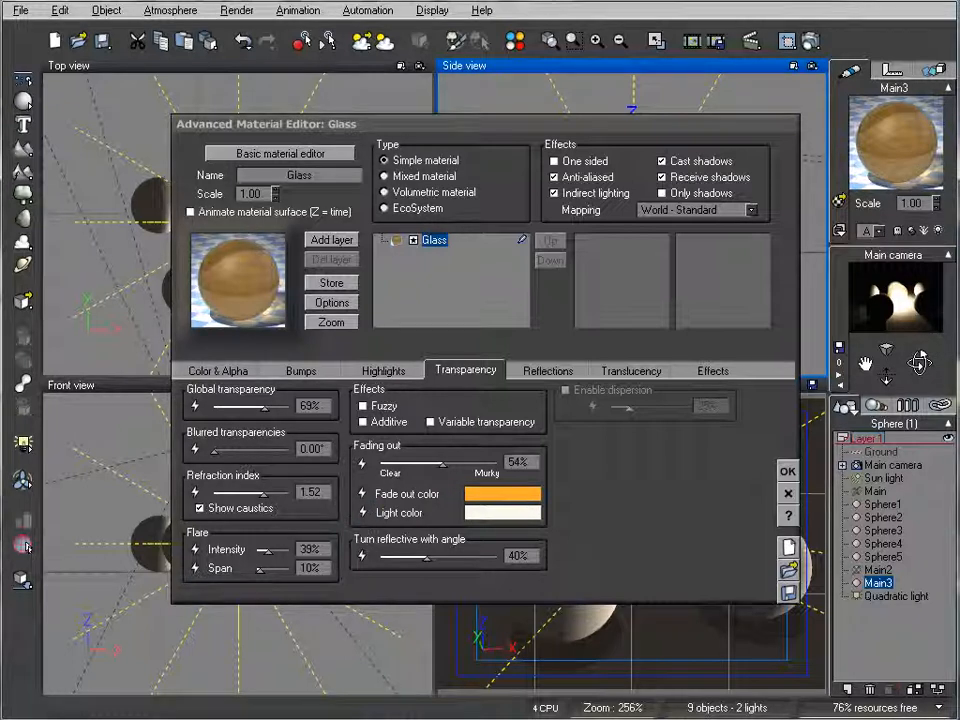
- Set the glass material's refraction index to 1.23 and global transparency to 90%, and accept the material changes
{"action": "left_click_drag", "start_coordinate": [281, 495], "coordinate": [272, 495]}
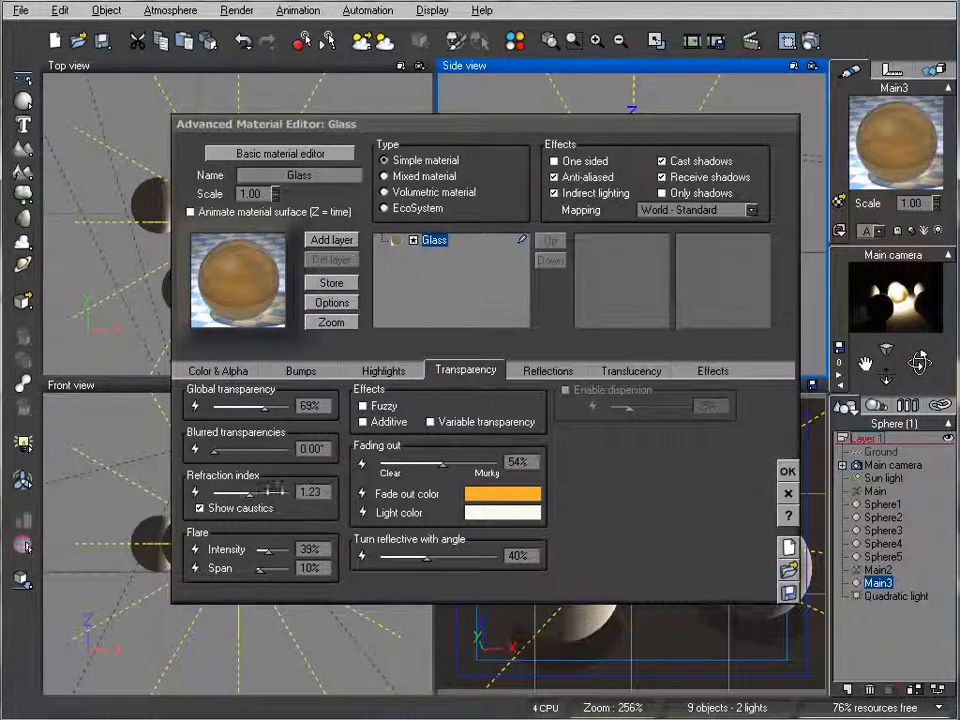
{"action": "mouse_move", "coordinate": [279, 401]}
{"action": "left_mouse_down"}
{"action": "mouse_move", "coordinate": [289, 401]}
{"action": "mouse_move", "coordinate": [280, 406]}
{"action": "left_mouse_up"}
{"action": "left_click", "coordinate": [888, 303]}
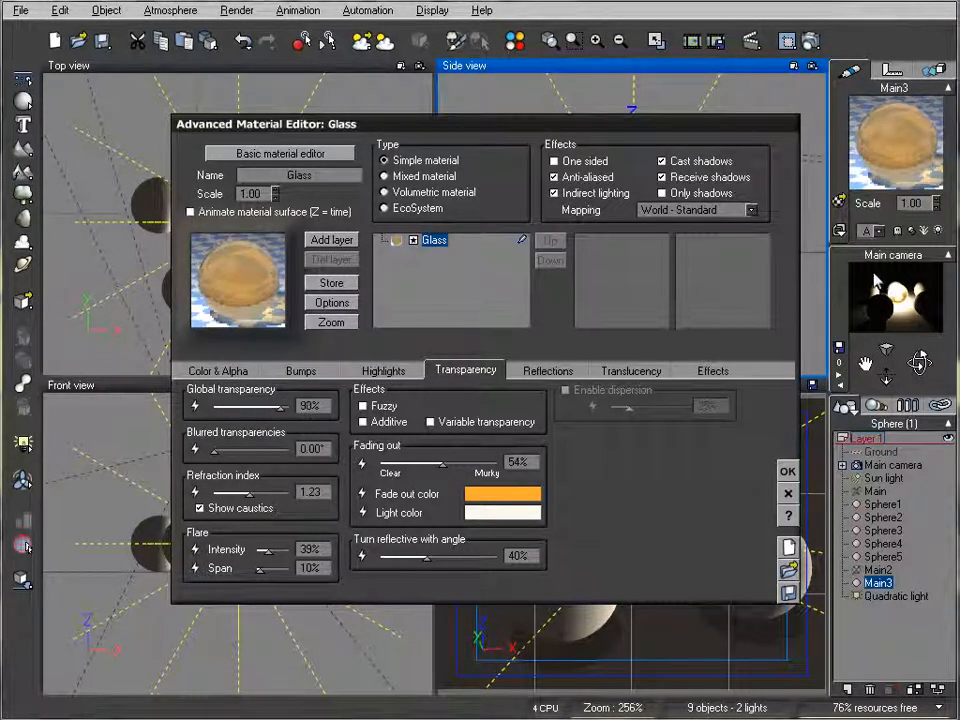
{"action": "left_click", "coordinate": [880, 307]}
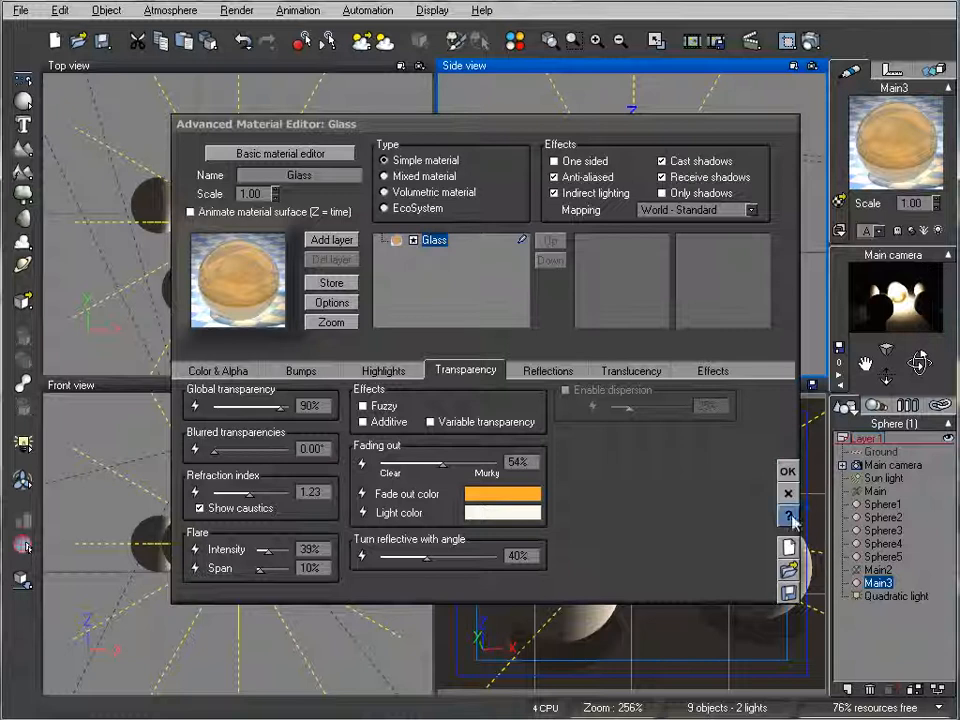
{"action": "left_click", "coordinate": [788, 471]}
- Enable a lens flare on the quadratic light and open its light settings
{"action": "left_click", "coordinate": [905, 596]}
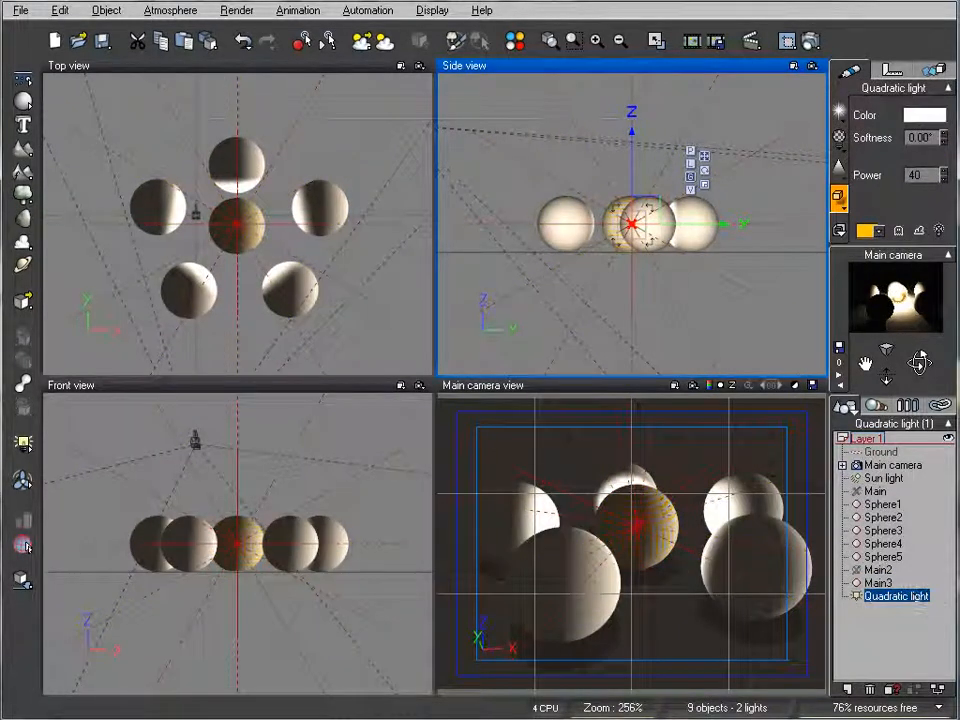
{"action": "left_click", "coordinate": [841, 114]}
{"action": "left_click", "coordinate": [889, 127]}
{"action": "left_click_drag", "start_coordinate": [379, 144], "coordinate": [404, 134]}
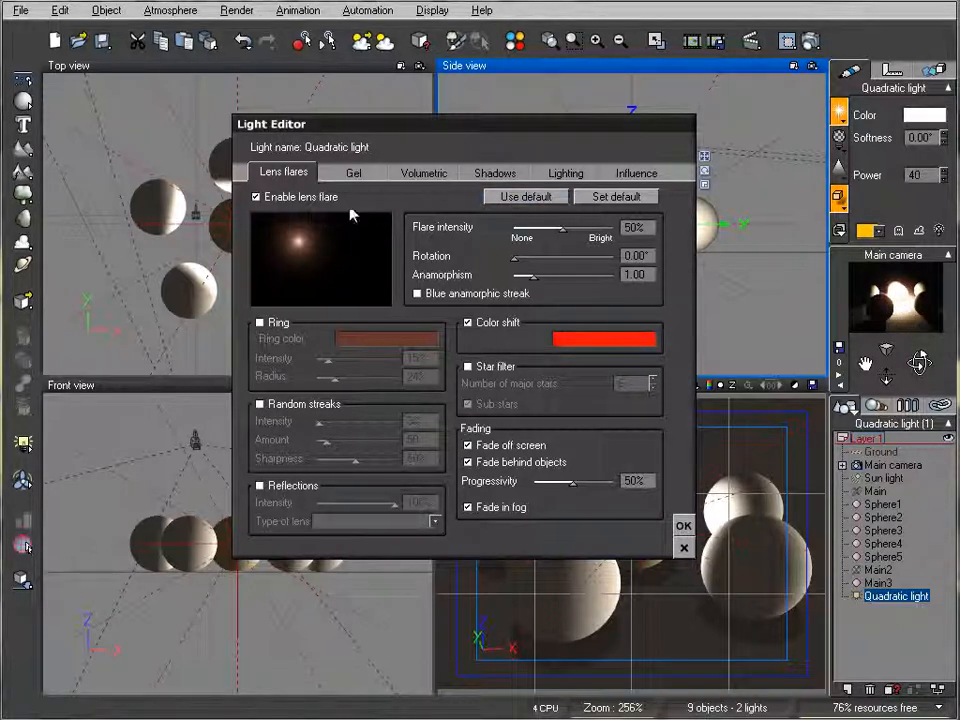
- Give the quadratic light an auto-sized shadow map using the soft shadow map option without hard shadows
{"action": "left_click", "coordinate": [495, 174]}
{"action": "left_click", "coordinate": [260, 320]}
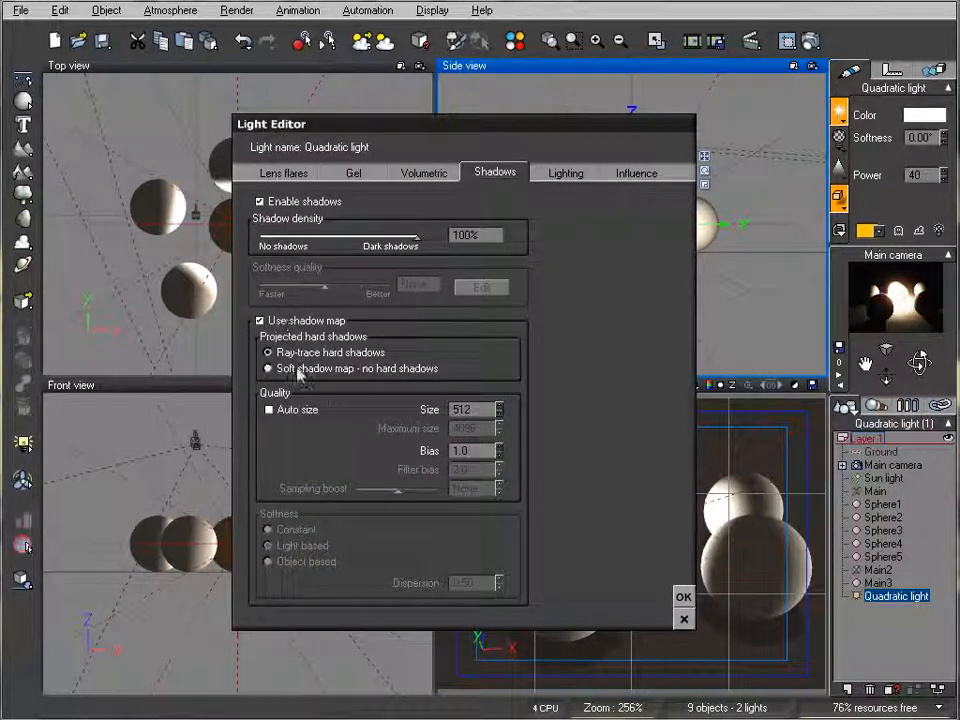
{"action": "left_click", "coordinate": [268, 409]}
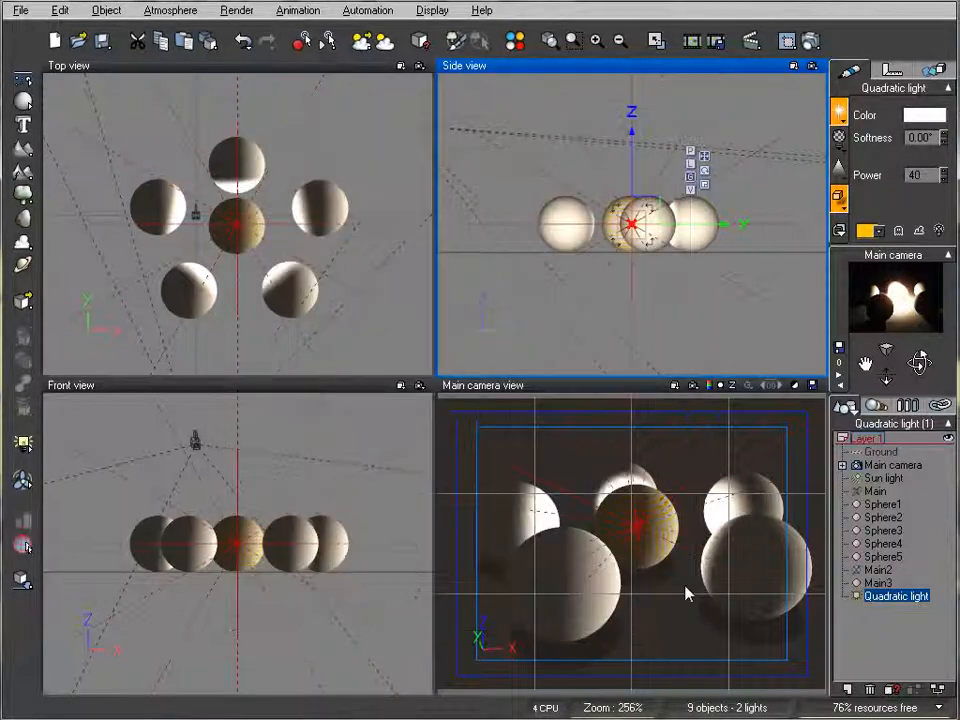
{"action": "left_click", "coordinate": [683, 597]}
- Render the scene, close the result and lower the quadratic light's power to 15
{"action": "left_click", "coordinate": [811, 41]}
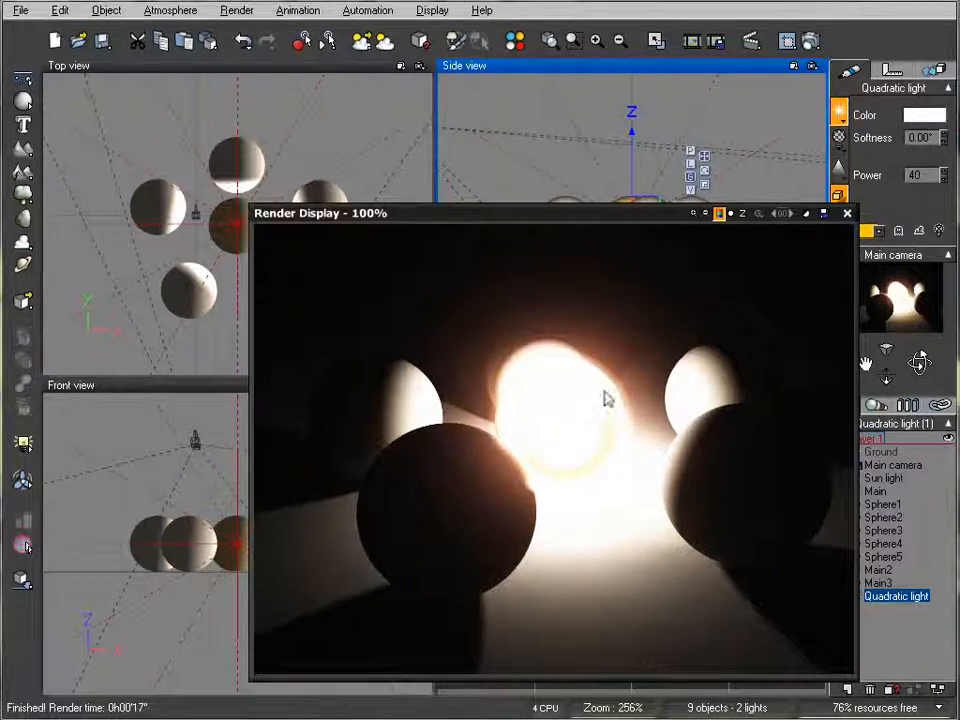
{"action": "left_click", "coordinate": [847, 213]}
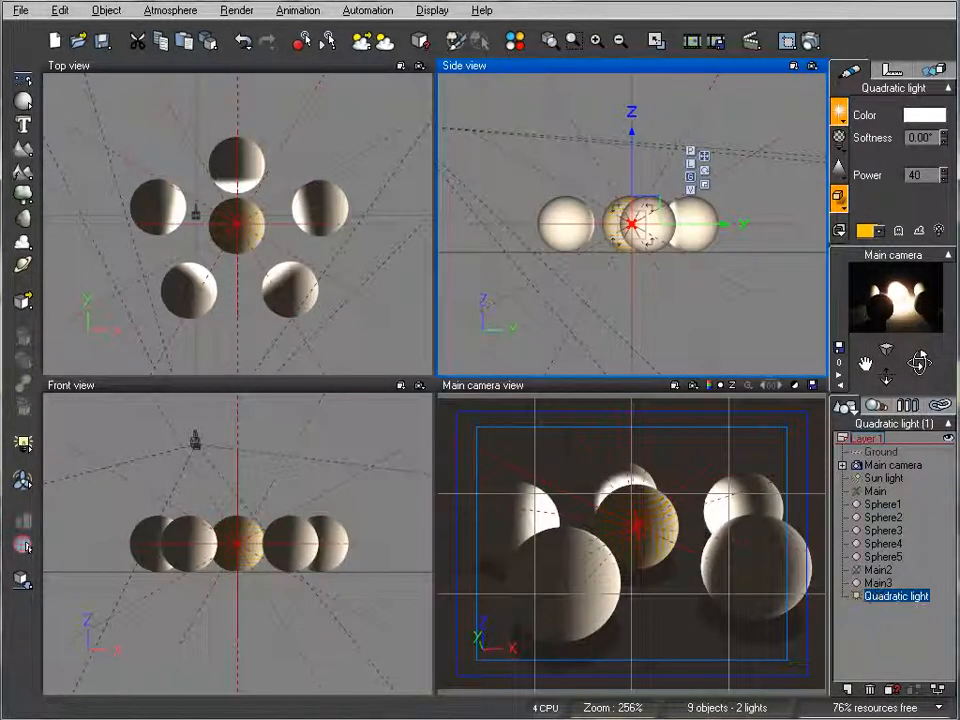
{"action": "left_click", "coordinate": [945, 178]}
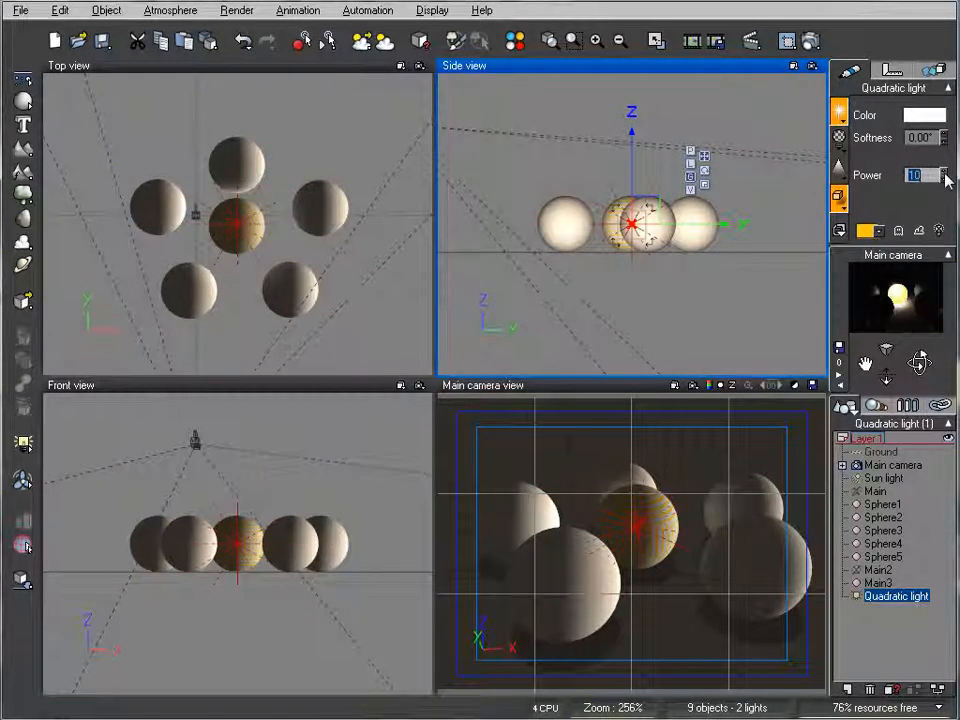
{"action": "left_click_drag", "start_coordinate": [944, 173], "coordinate": [945, 169]}
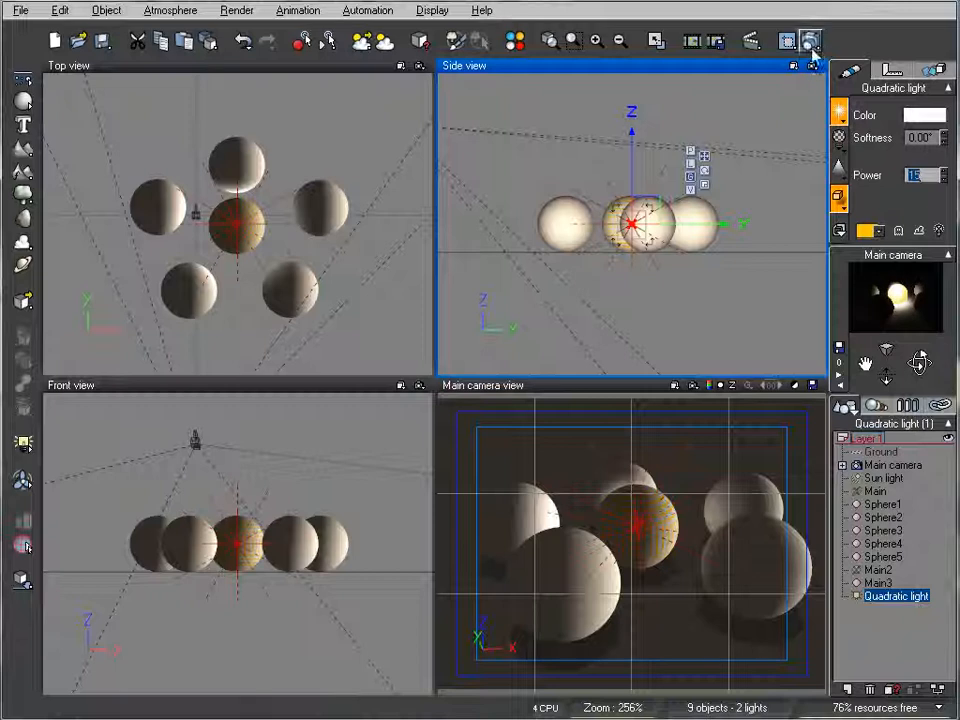
- Open the Main3 sphere's Glass material for advanced editing and disable its glowing material effect
{"action": "left_click", "coordinate": [884, 582]}
{"action": "right_click", "coordinate": [865, 121]}
{"action": "left_click", "coordinate": [895, 130]}
{"action": "left_click", "coordinate": [713, 370]}
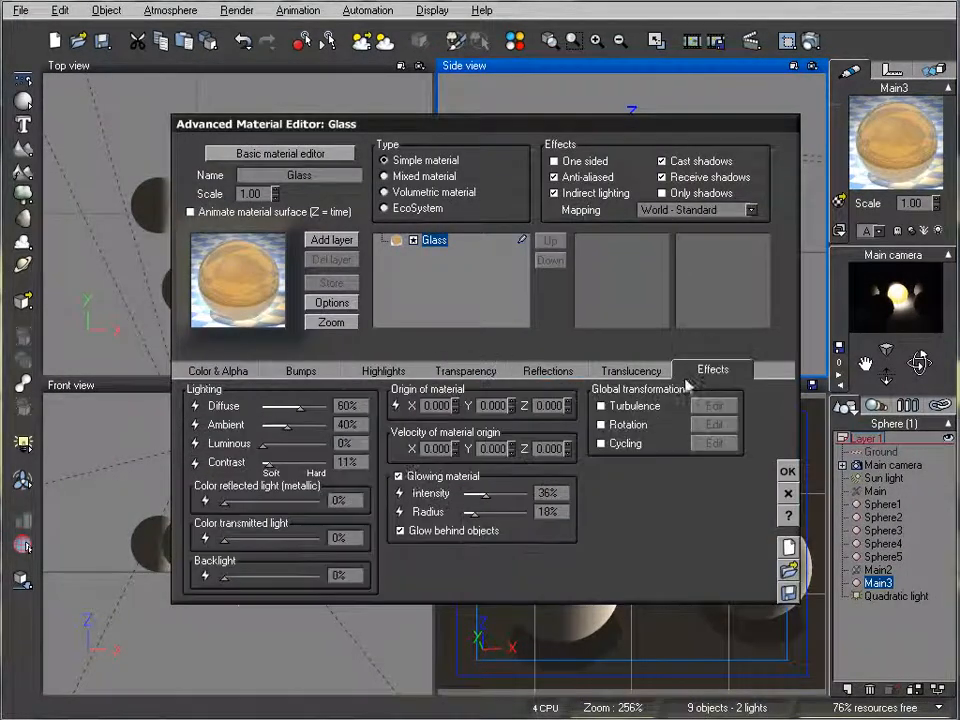
{"action": "left_click", "coordinate": [399, 476]}
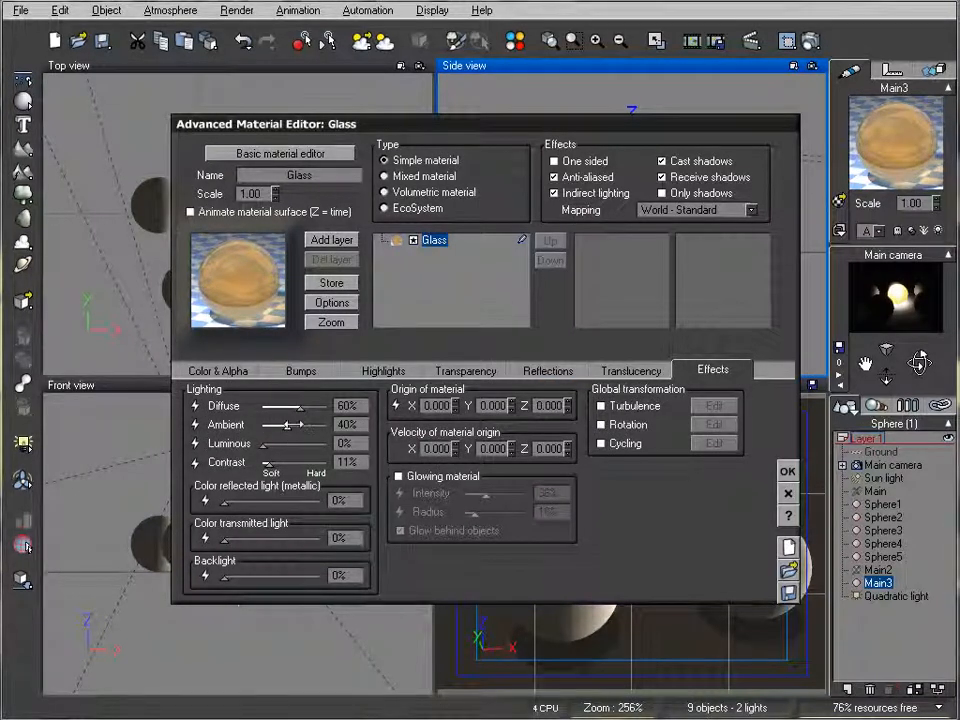
- Set the Glass material's diffuse lighting to 67%, ambient to 50% and luminous to 9%, and accept the changes
{"action": "left_click_drag", "start_coordinate": [298, 408], "coordinate": [305, 408]}
{"action": "left_click_drag", "start_coordinate": [265, 444], "coordinate": [273, 443]}
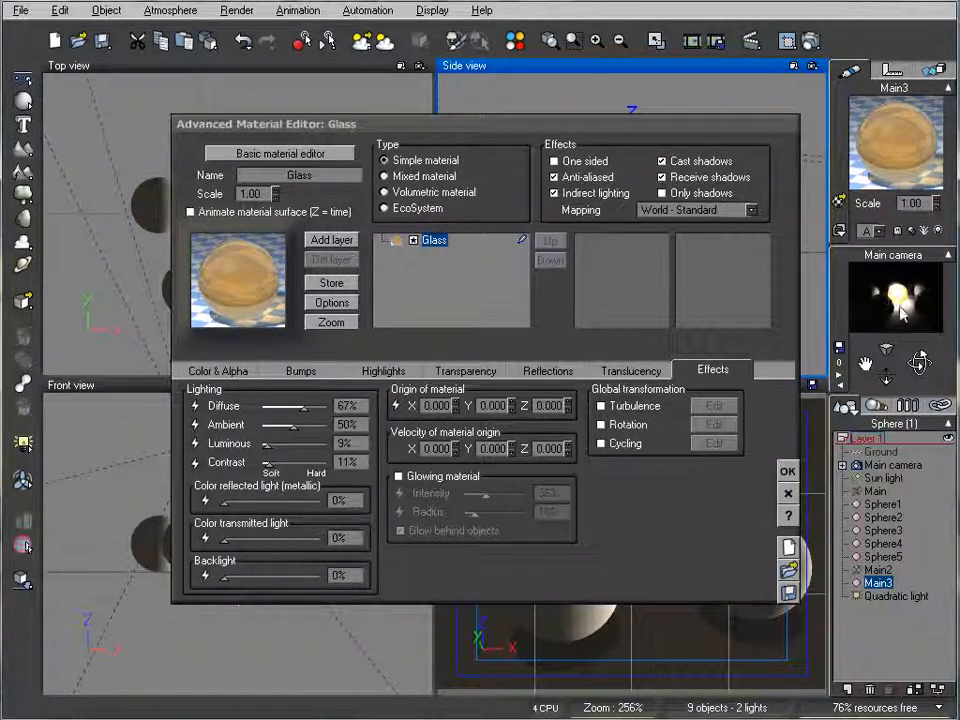
{"action": "left_click", "coordinate": [788, 471]}
- Render the scene to check the non-glowing glass sphere, then close the render display
{"action": "left_click", "coordinate": [812, 39]}
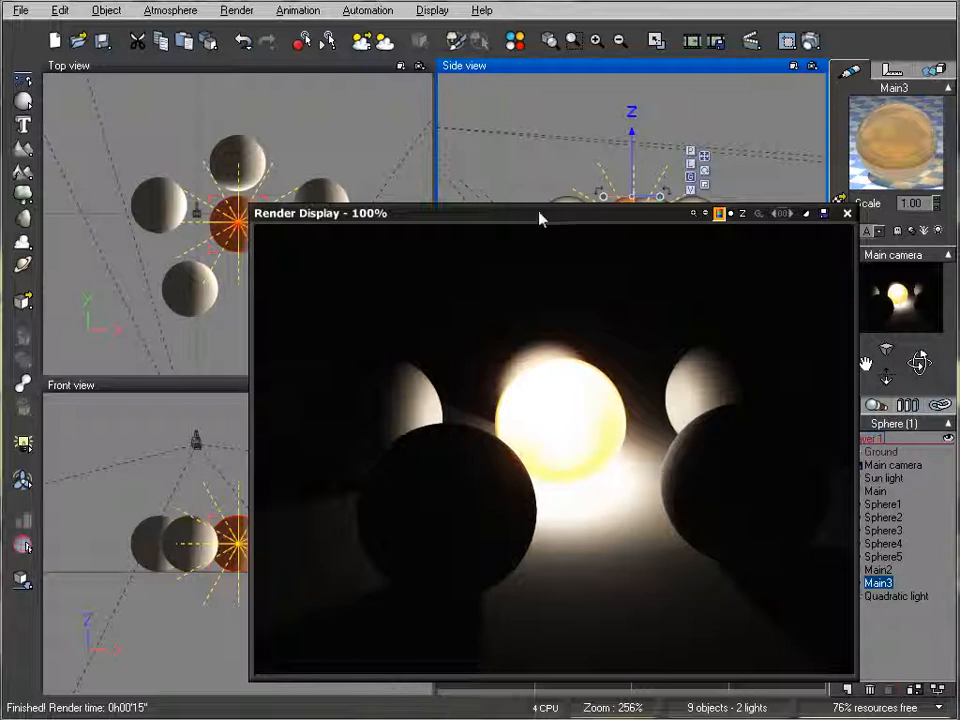
{"action": "left_click_drag", "start_coordinate": [572, 211], "coordinate": [510, 119]}
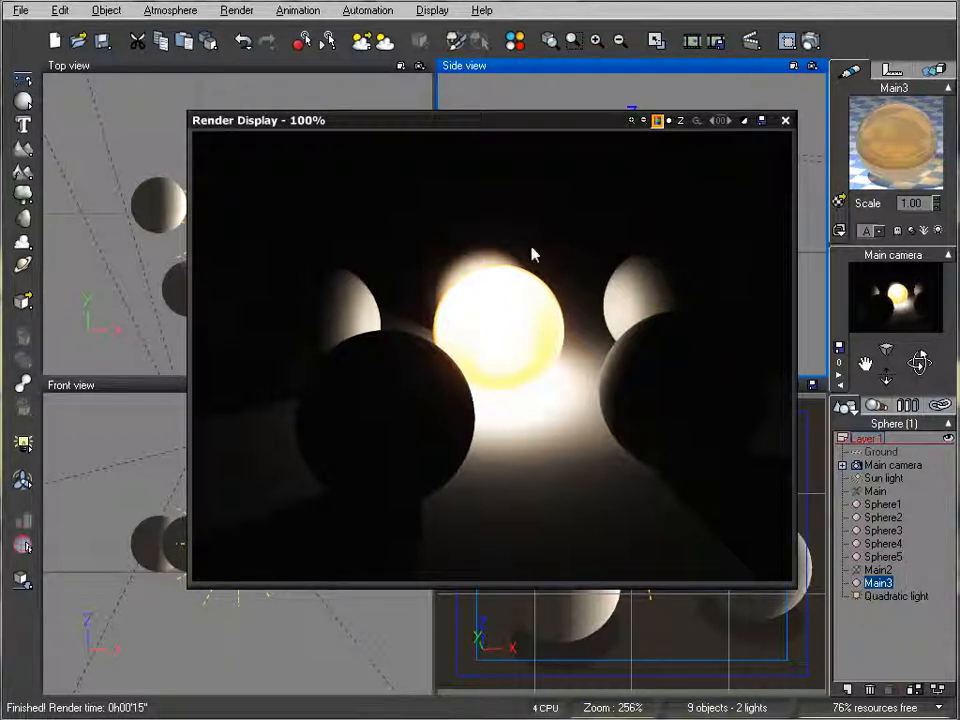
{"action": "left_click", "coordinate": [786, 120]}
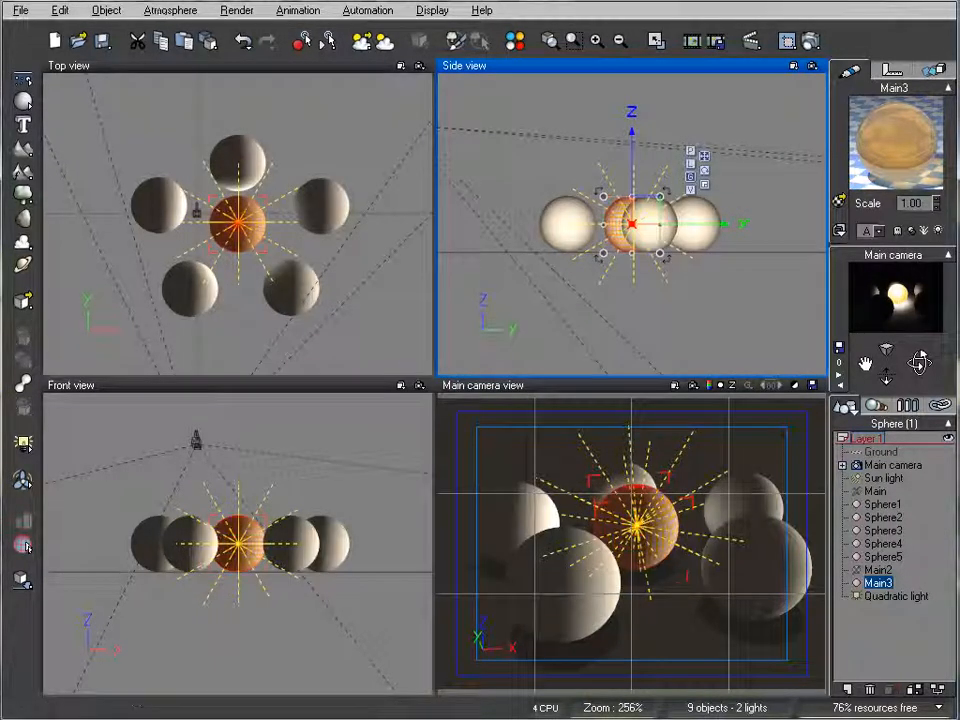
- Lighten the atmosphere's overall skylight color from black to a dark gray in two small adjustments and accept the atmosphere settings
{"action": "left_click", "coordinate": [170, 10]}
{"action": "left_click", "coordinate": [160, 91]}
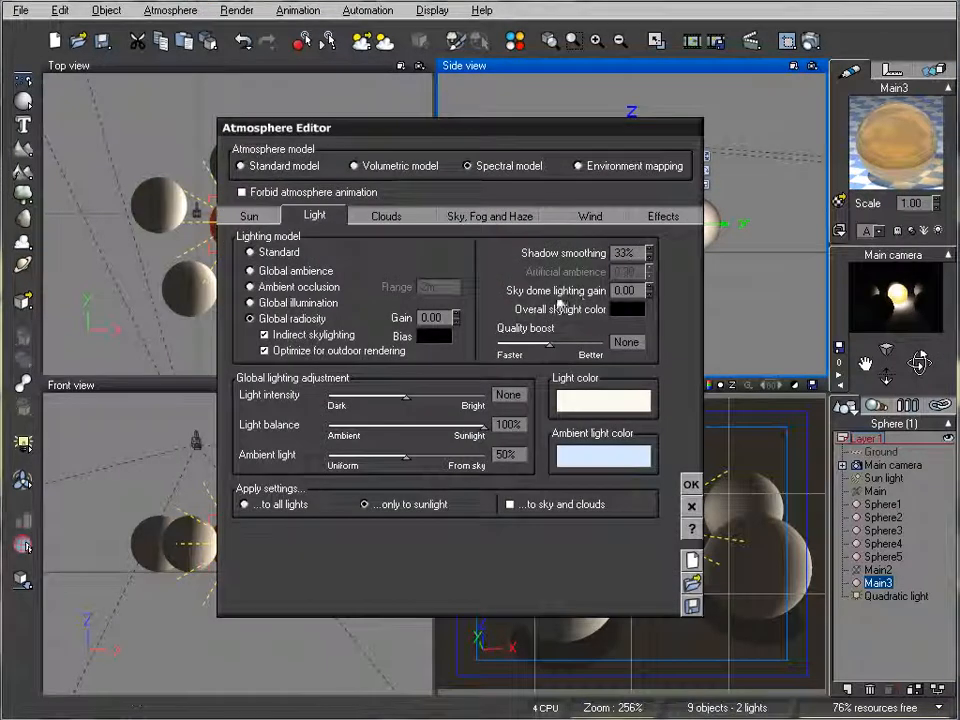
{"action": "right_click", "coordinate": [632, 310]}
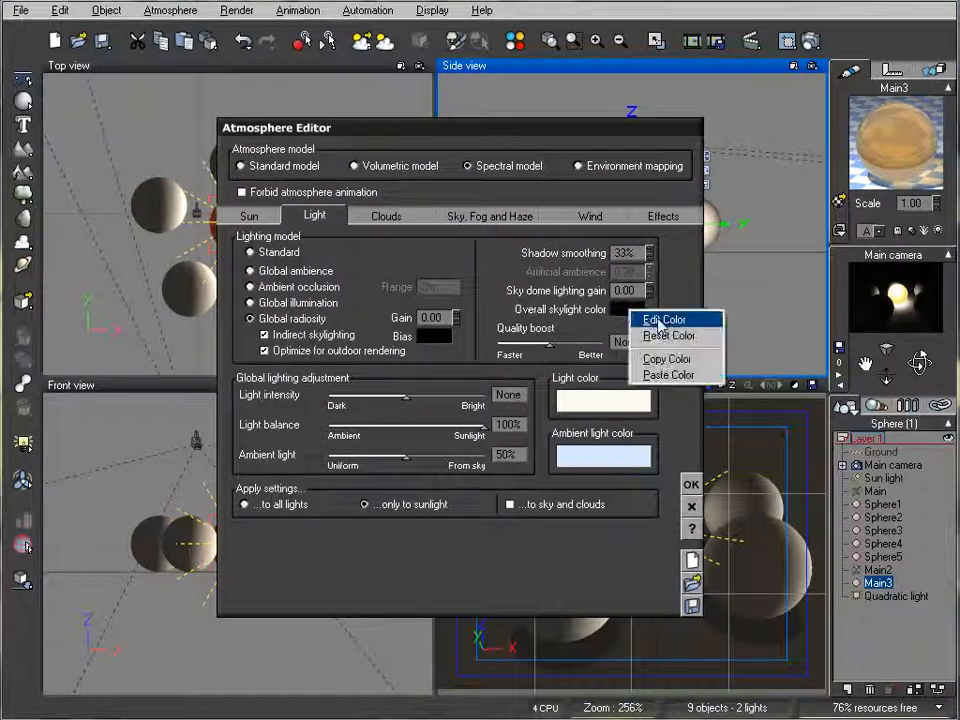
{"action": "left_click", "coordinate": [655, 318]}
{"action": "left_click_drag", "start_coordinate": [561, 383], "coordinate": [557, 364]}
{"action": "left_click", "coordinate": [594, 425]}
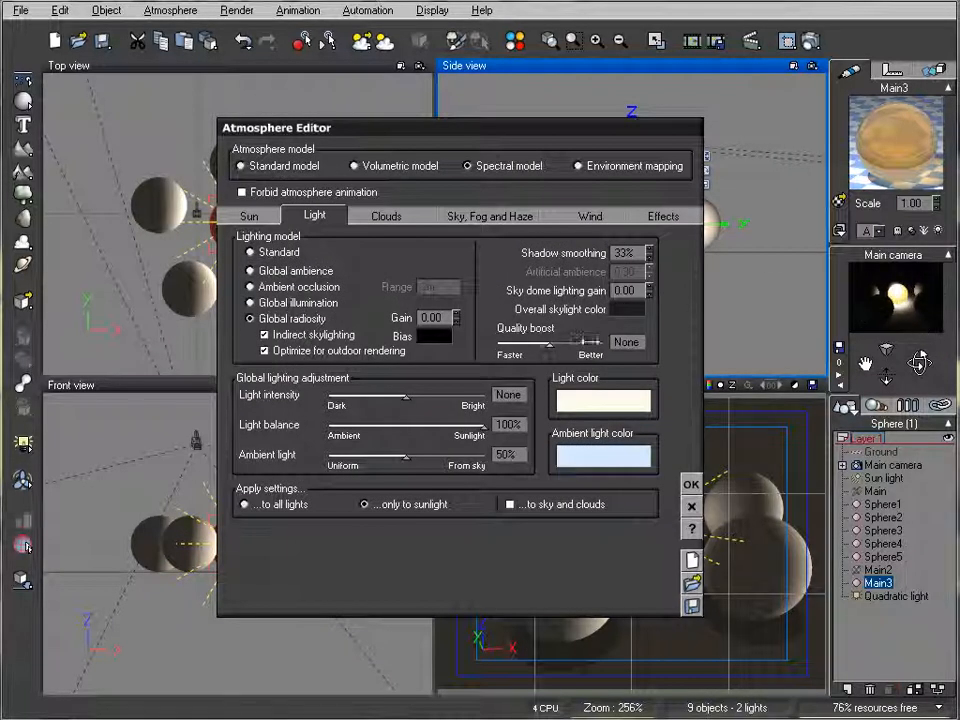
{"action": "right_click", "coordinate": [622, 310]}
{"action": "left_click", "coordinate": [636, 319]}
{"action": "left_click_drag", "start_coordinate": [563, 364], "coordinate": [566, 348]}
{"action": "left_click", "coordinate": [592, 425]}
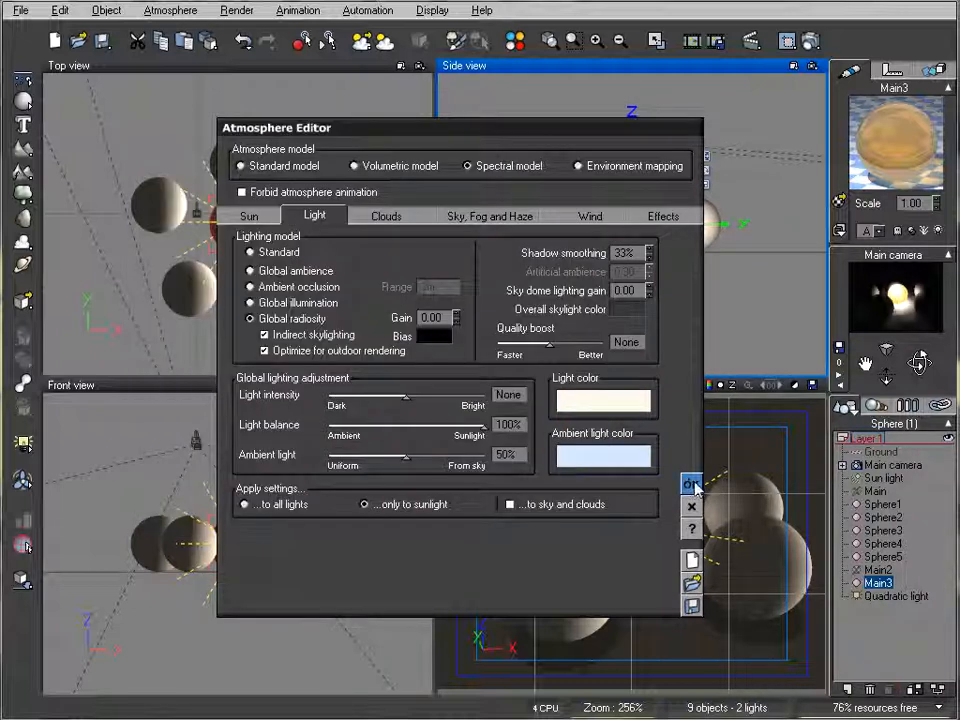
{"action": "left_click", "coordinate": [693, 484]}
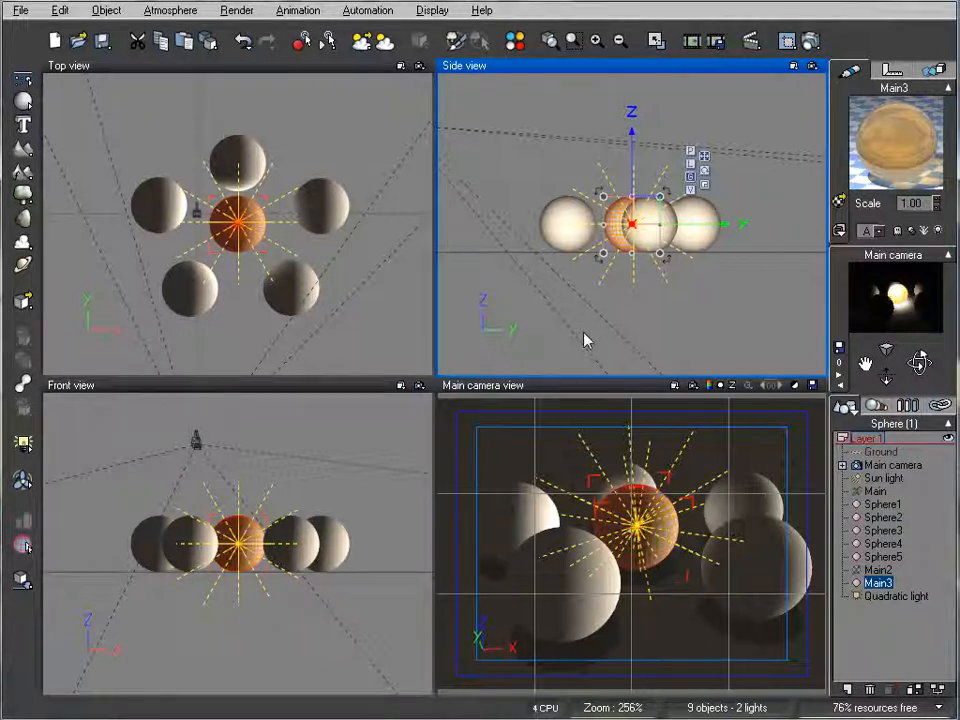
- Render the scene with the lightened skylight color
{"action": "right_click_drag", "start_coordinate": [662, 248], "coordinate": [671, 321]}
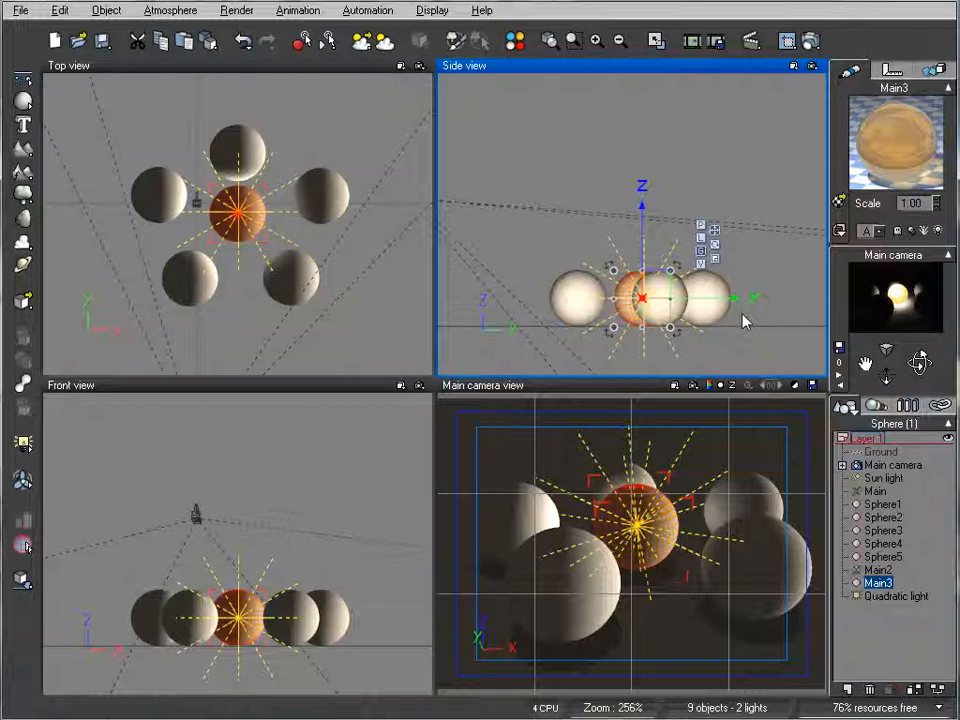
{"action": "left_click", "coordinate": [811, 42]}
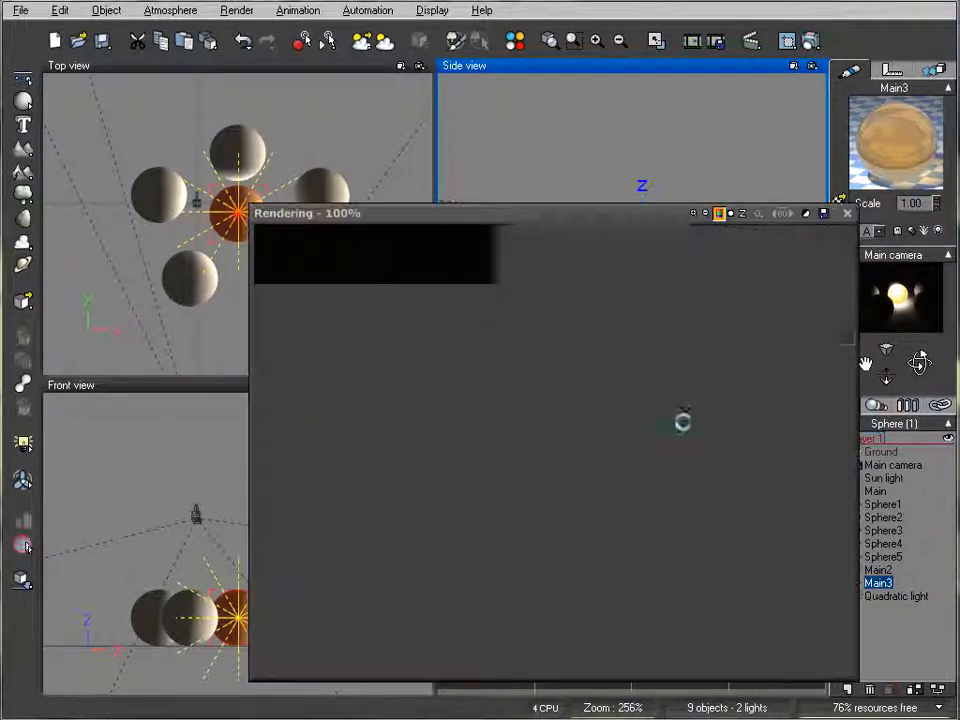